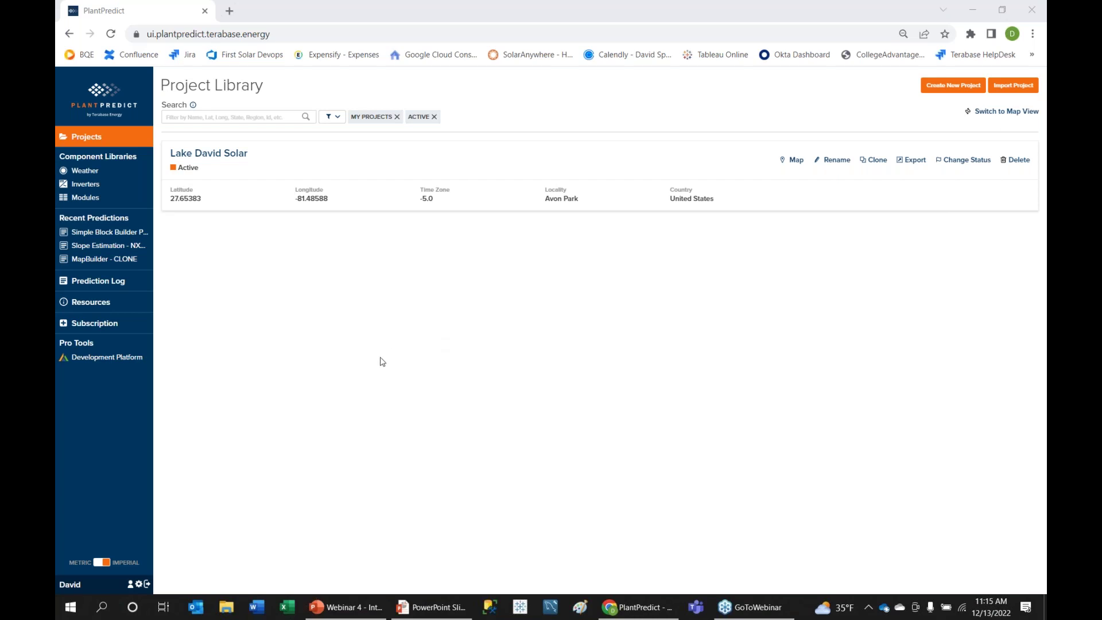
Browse the Weather, Inverters and Modules libraries in PlantPredict.
left_click(89, 172)
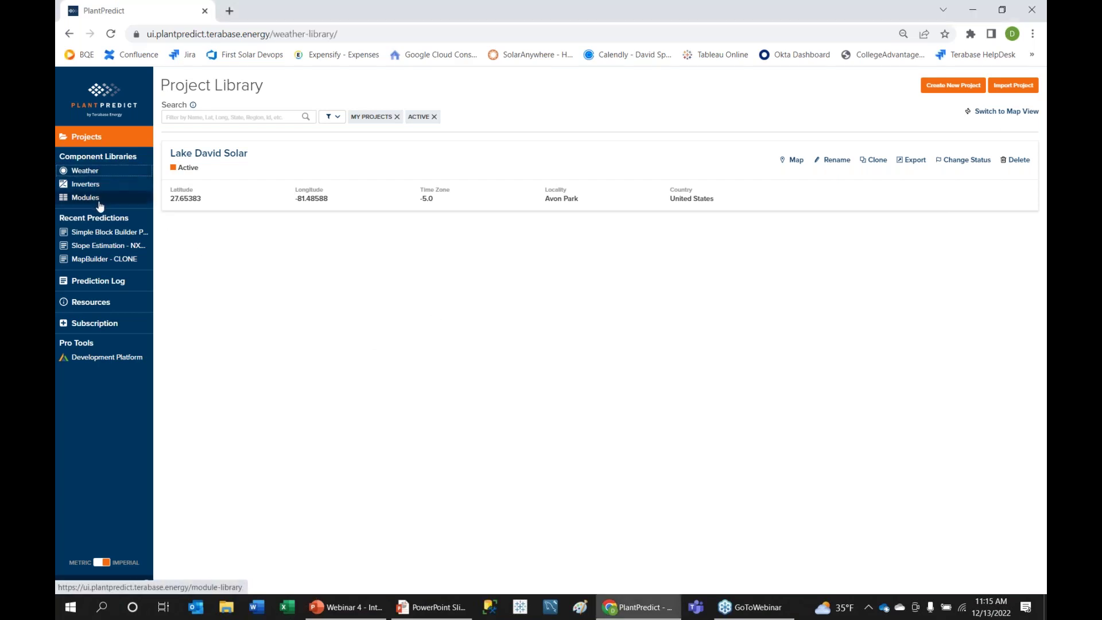
left_click(93, 190)
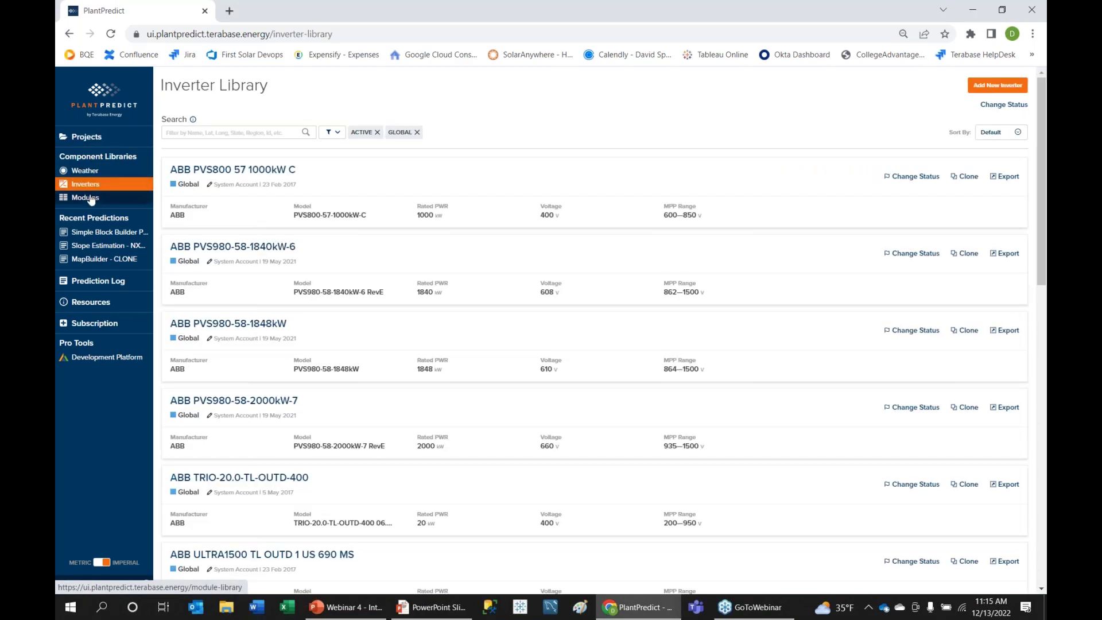
left_click(95, 198)
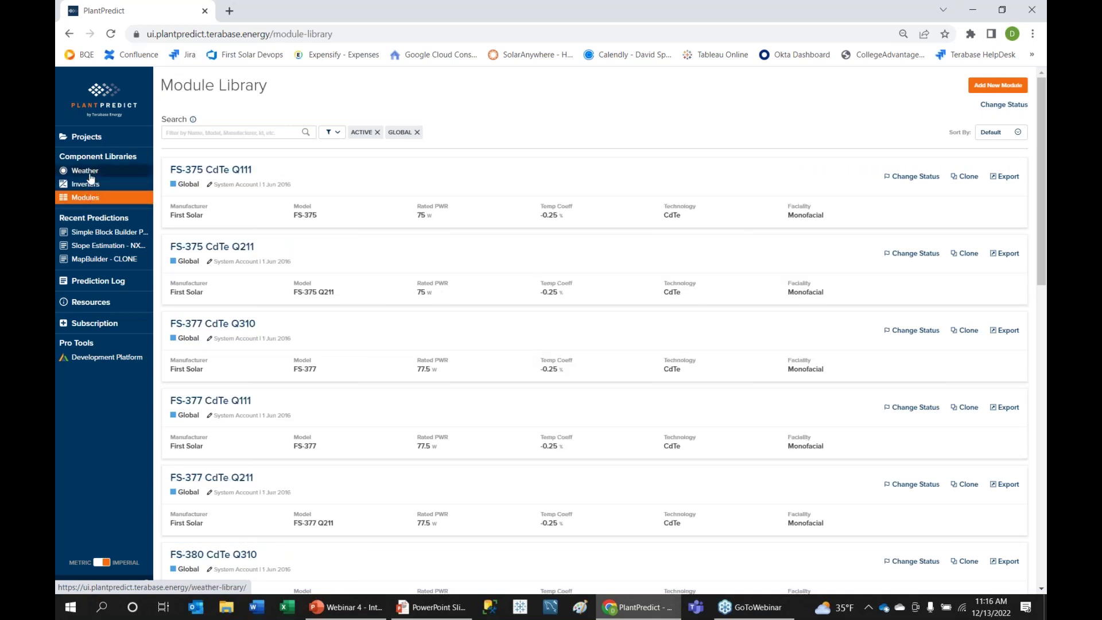
left_click(90, 172)
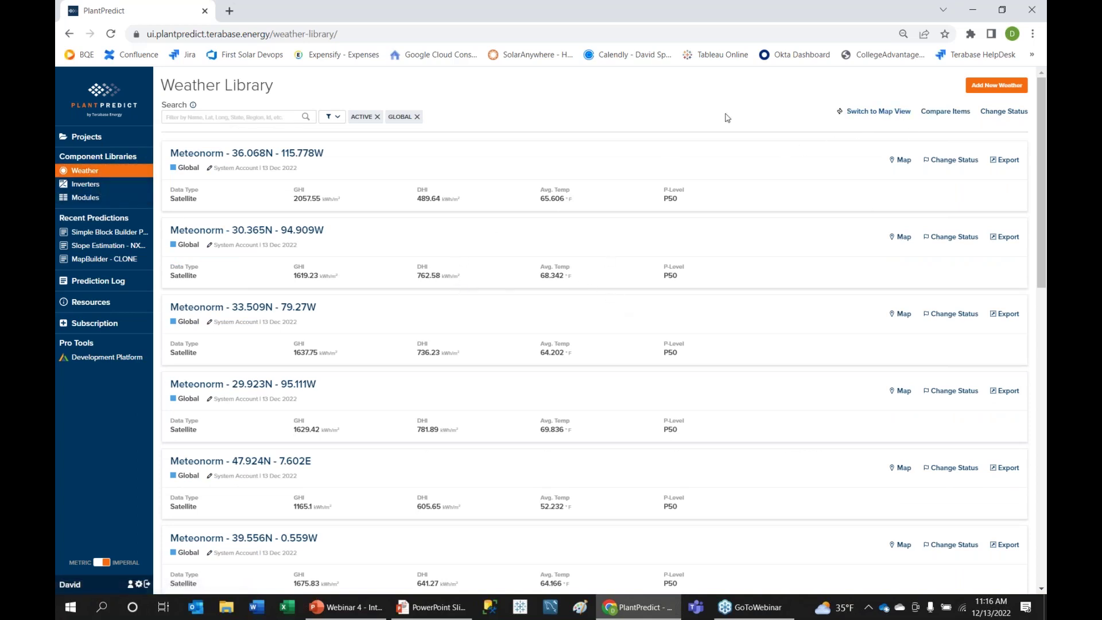
Try adding new weather and inverter files, dismiss both upgrade notices, and view Subscription.
left_click(998, 87)
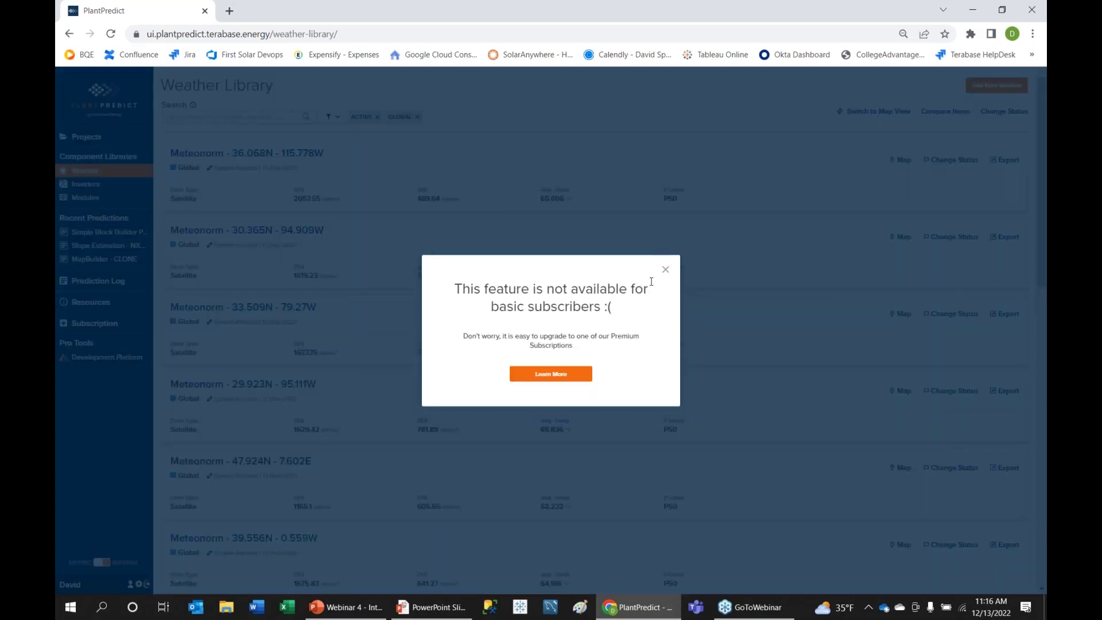
left_click(665, 270)
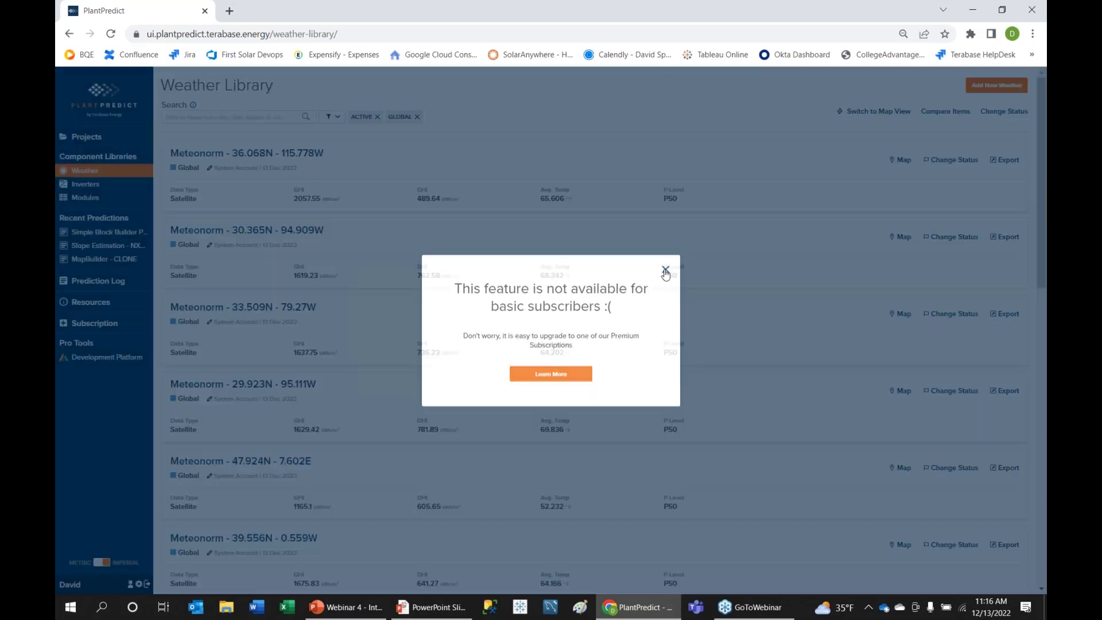
left_click(63, 185)
left_click(997, 85)
left_click(665, 271)
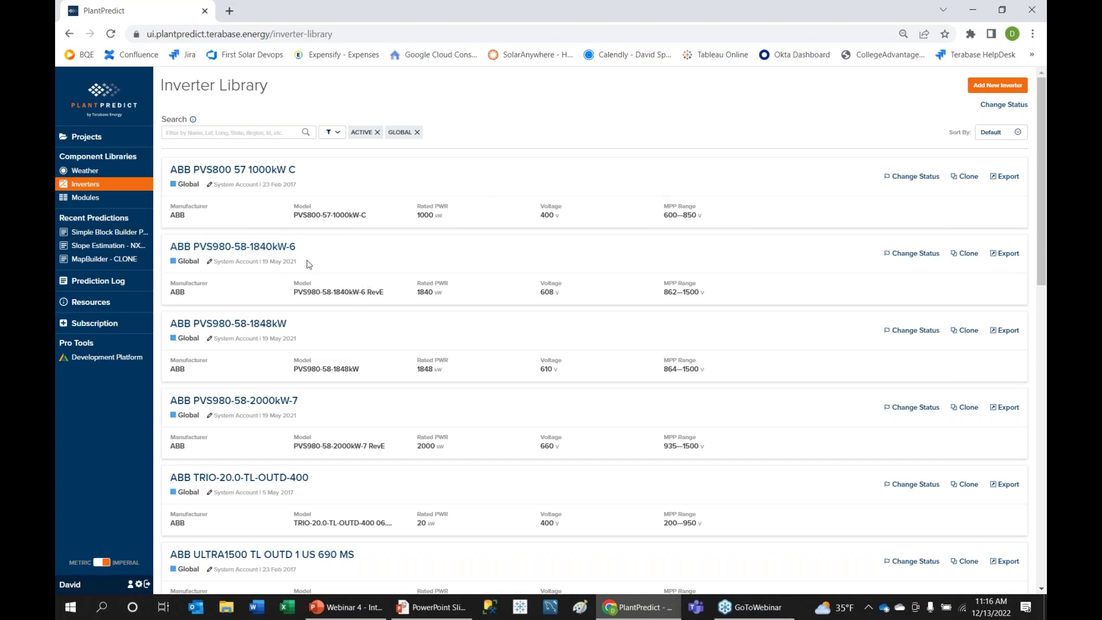
left_click(94, 324)
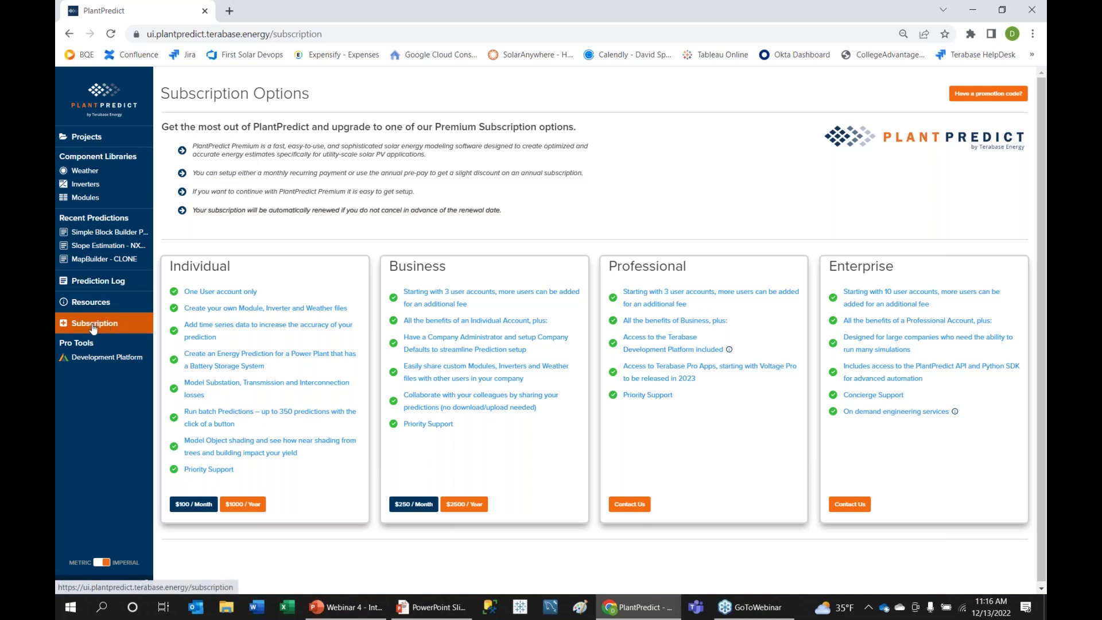
Enter and claim the promotion code to get a Free Trial expiring 1-12-2023.
left_click(987, 96)
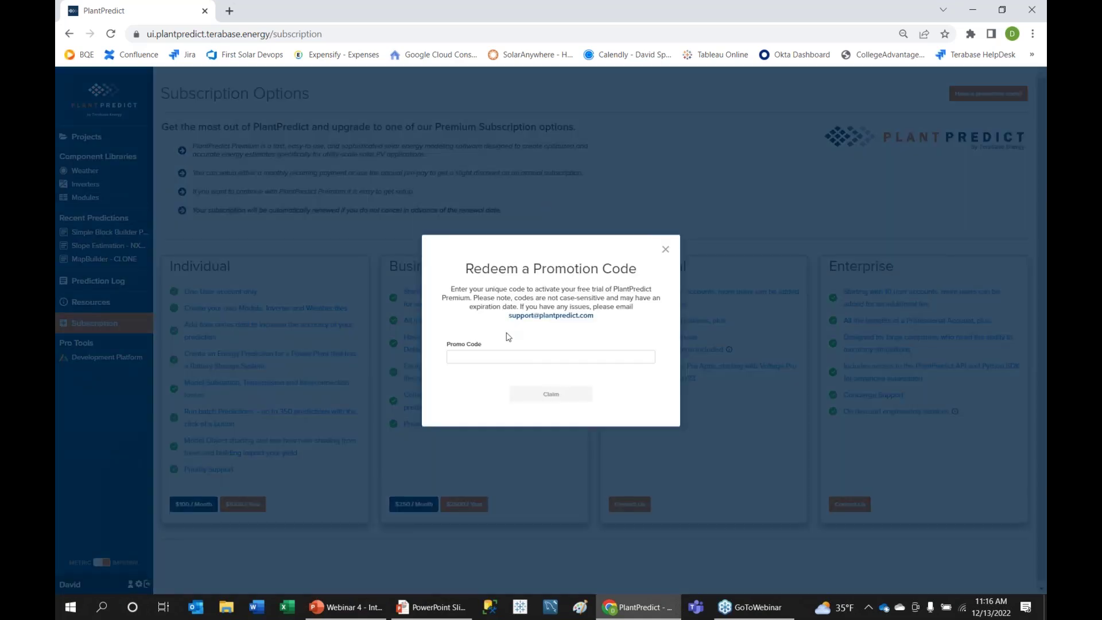
left_click(497, 356)
type("earlybird")
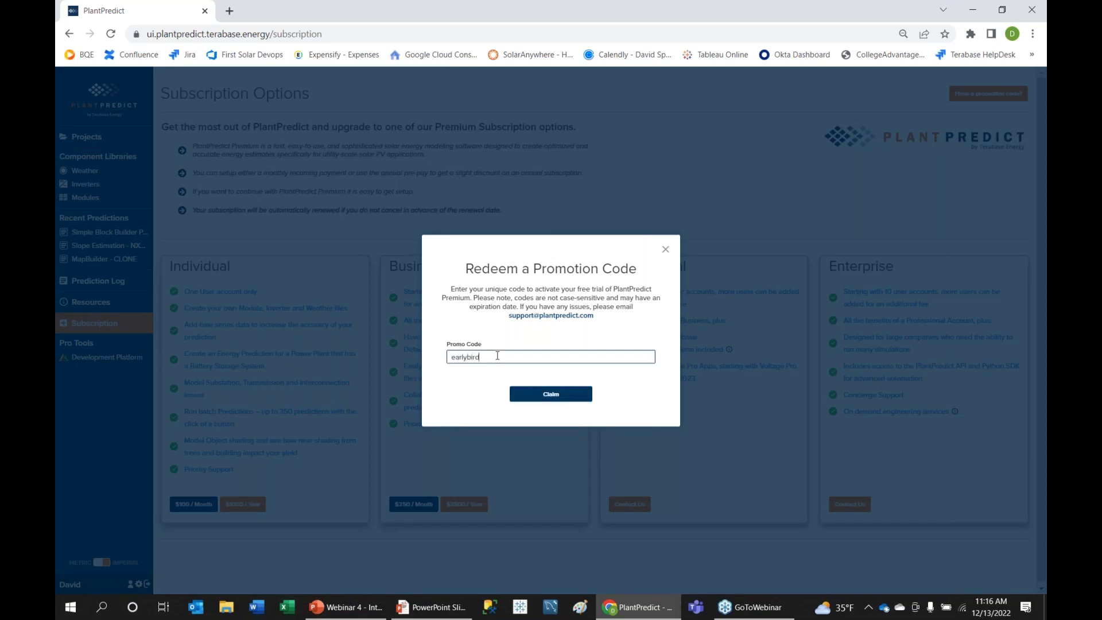
left_click(550, 395)
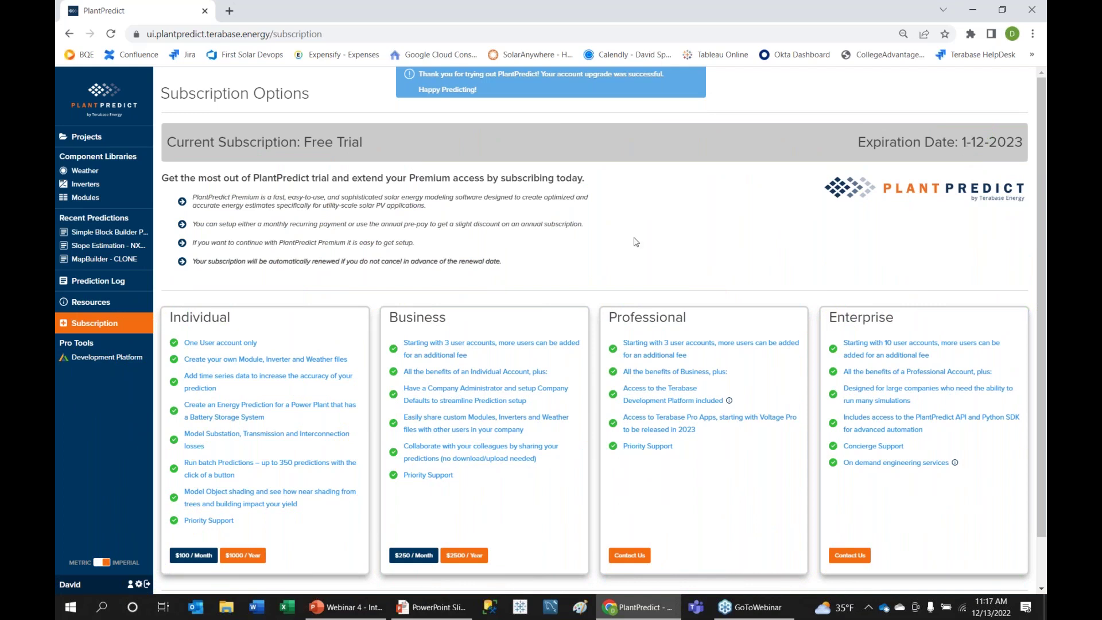
left_click(84, 172)
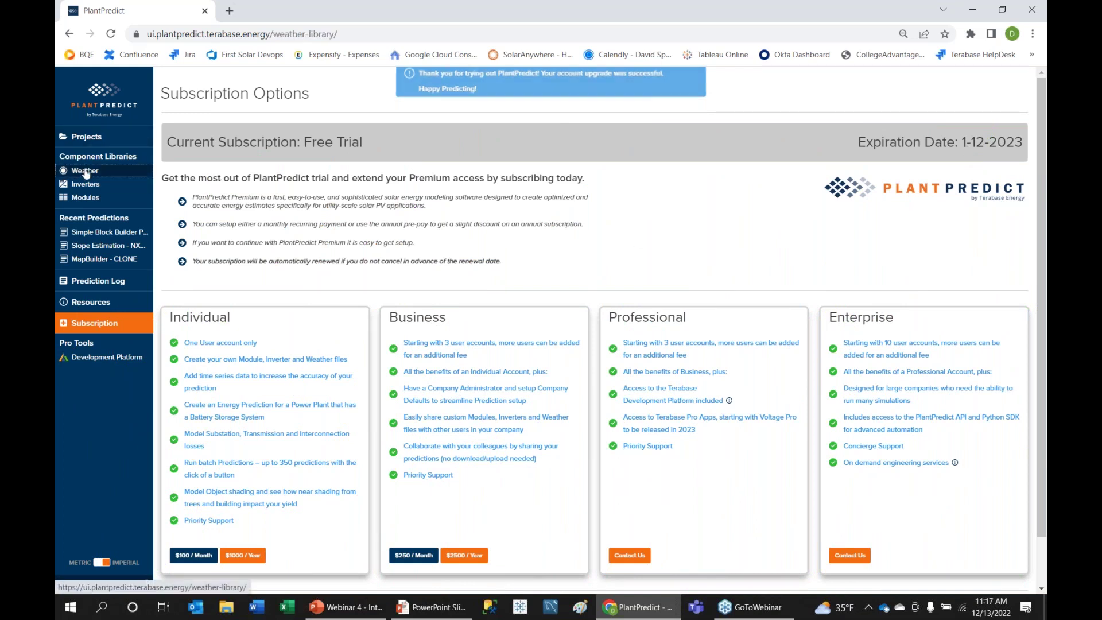
Check that new weather data and new modules can now be added.
left_click(980, 91)
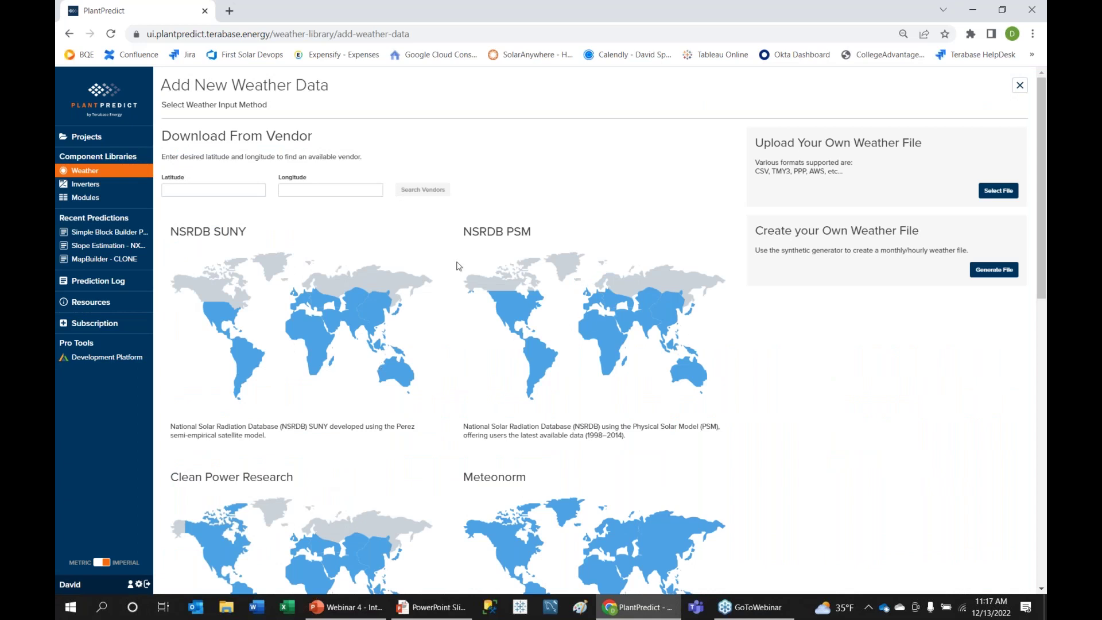
left_click(89, 187)
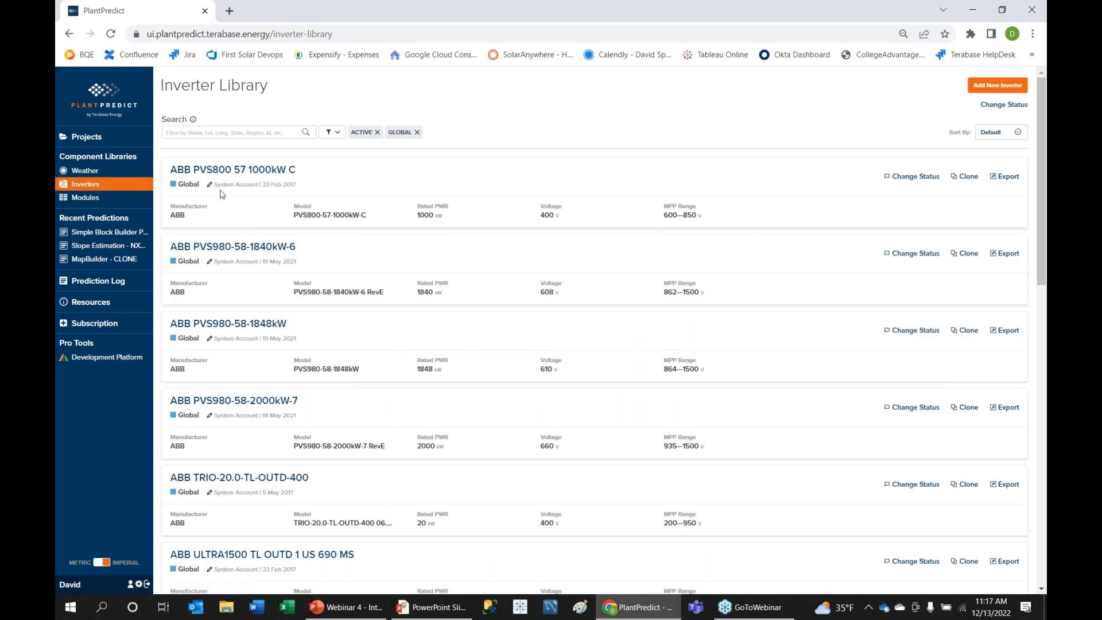
left_click(103, 202)
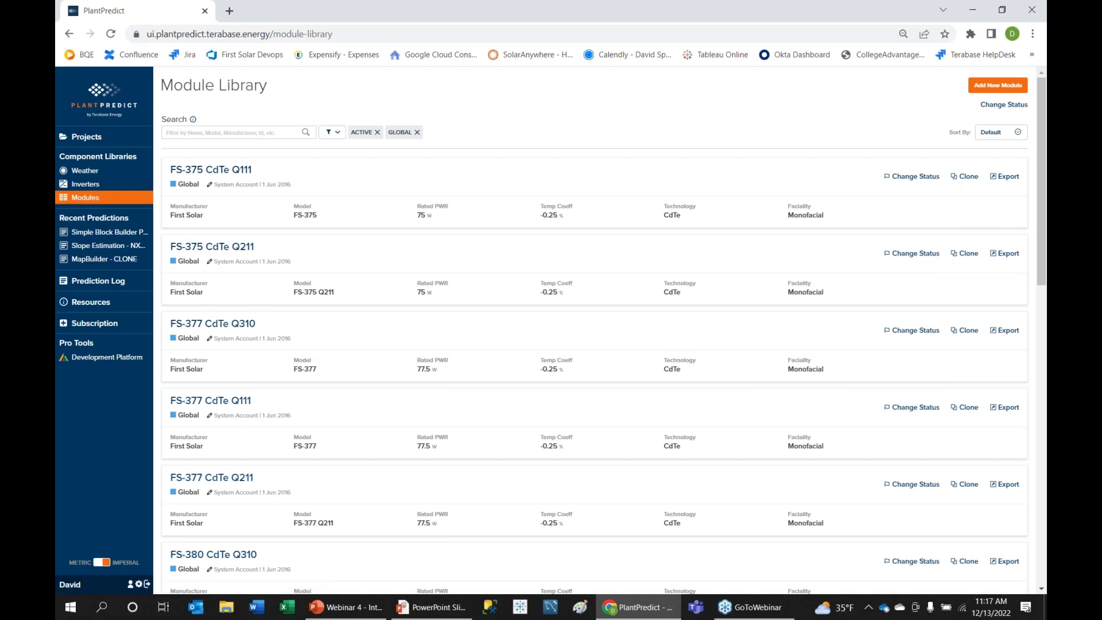
left_click(986, 88)
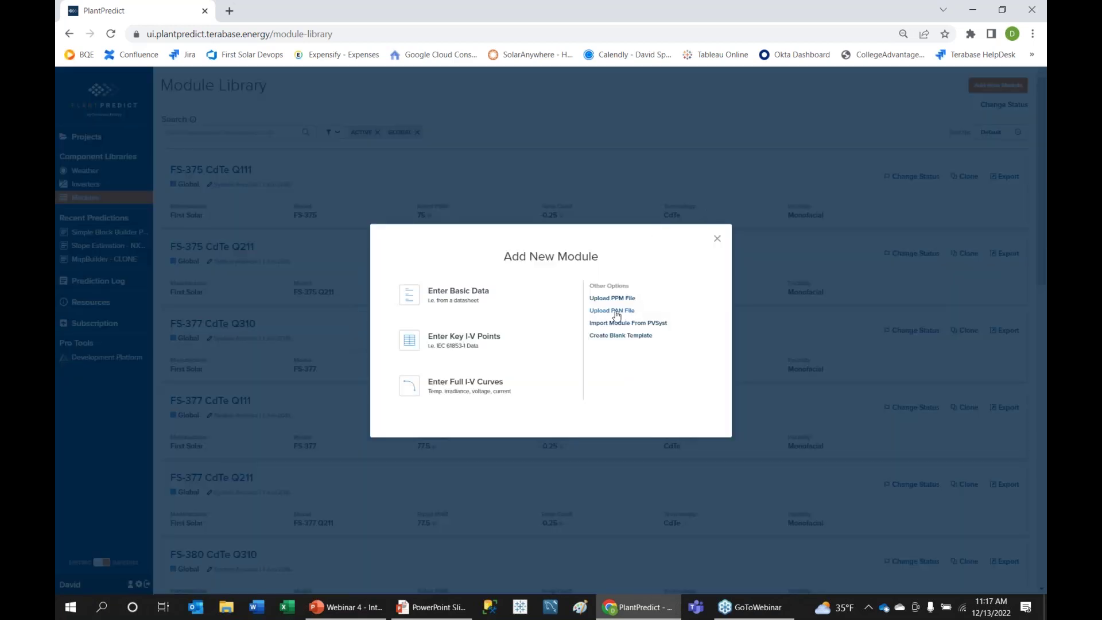
left_click(717, 238)
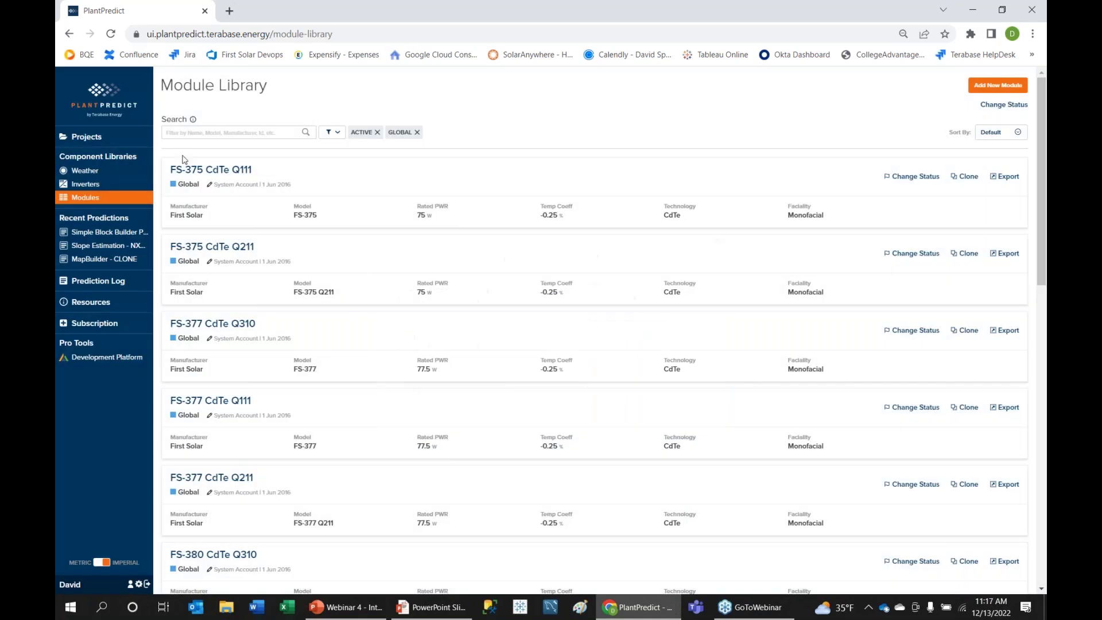
Confirm a new inverter can be added, then return to the Project Library.
left_click(85, 184)
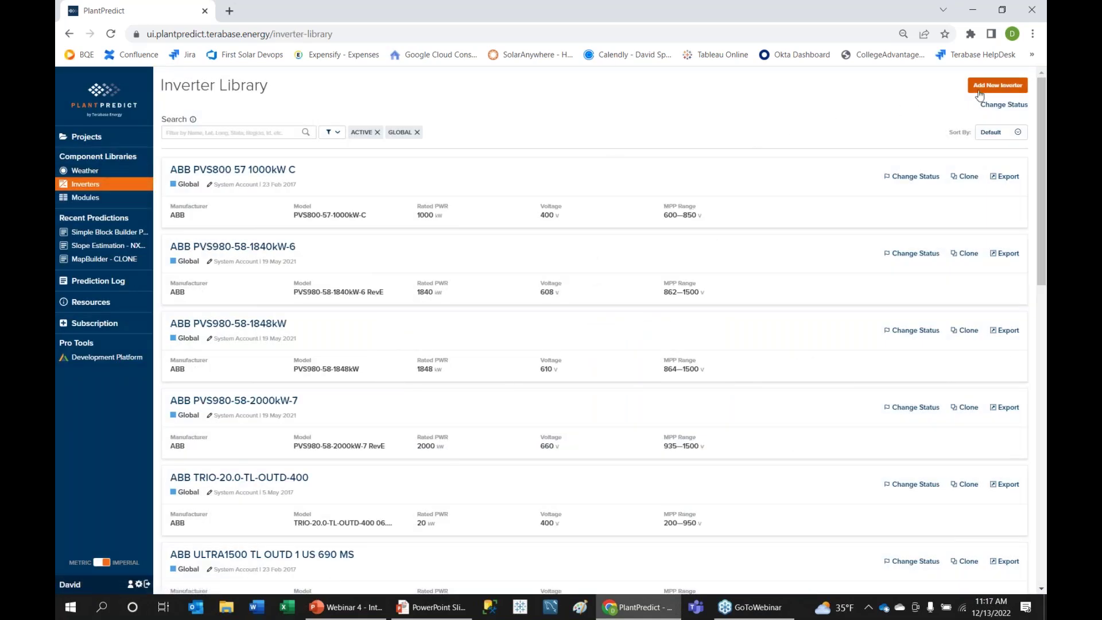
left_click(997, 86)
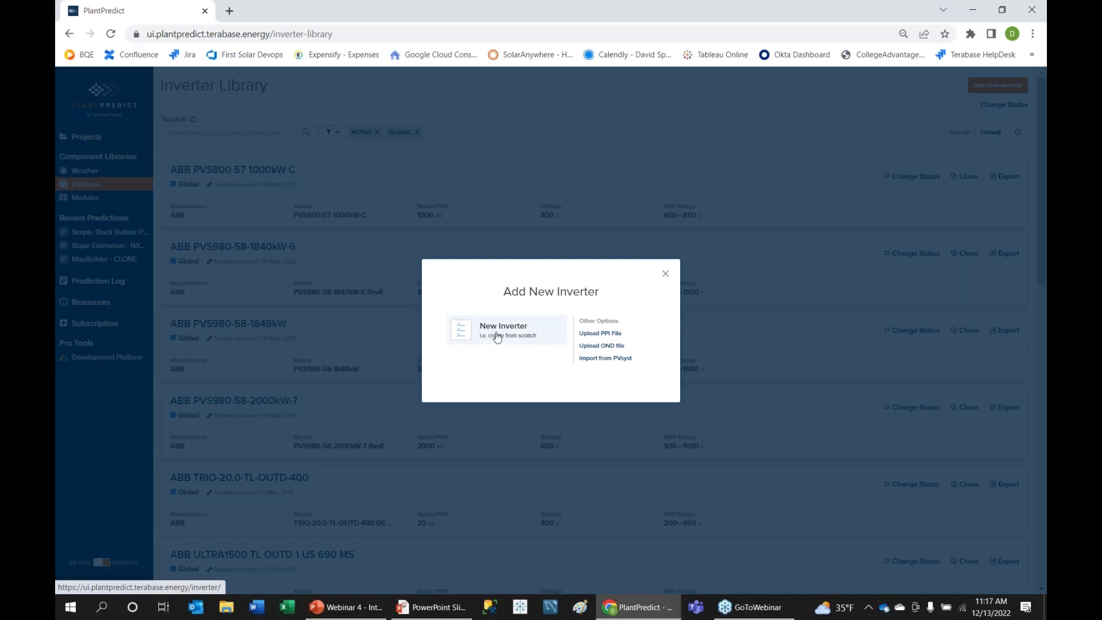
left_click(666, 275)
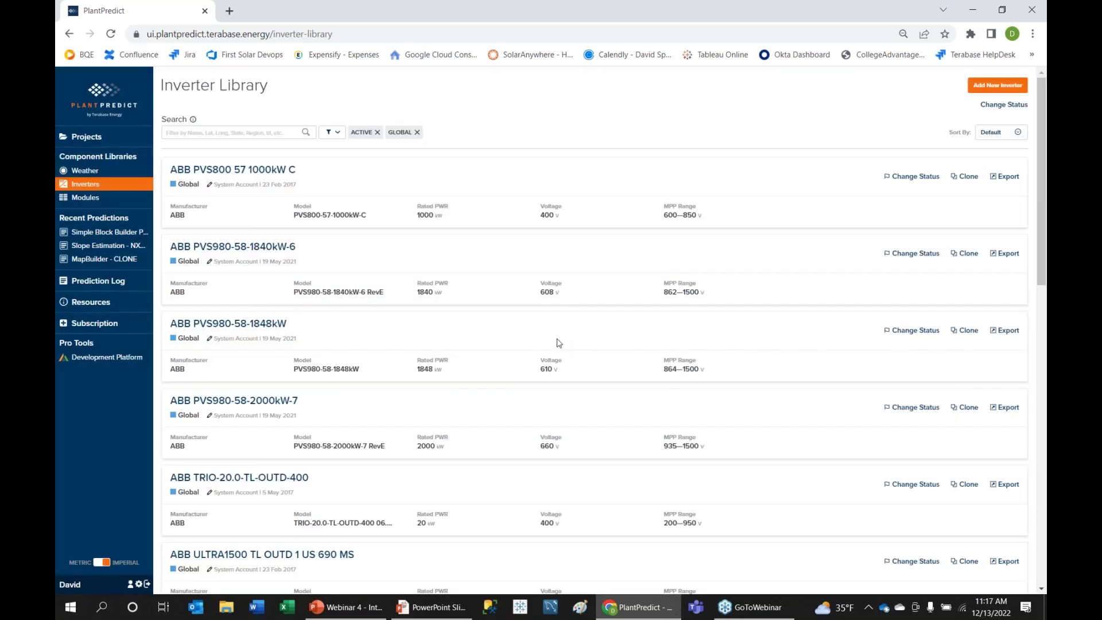
left_click(89, 138)
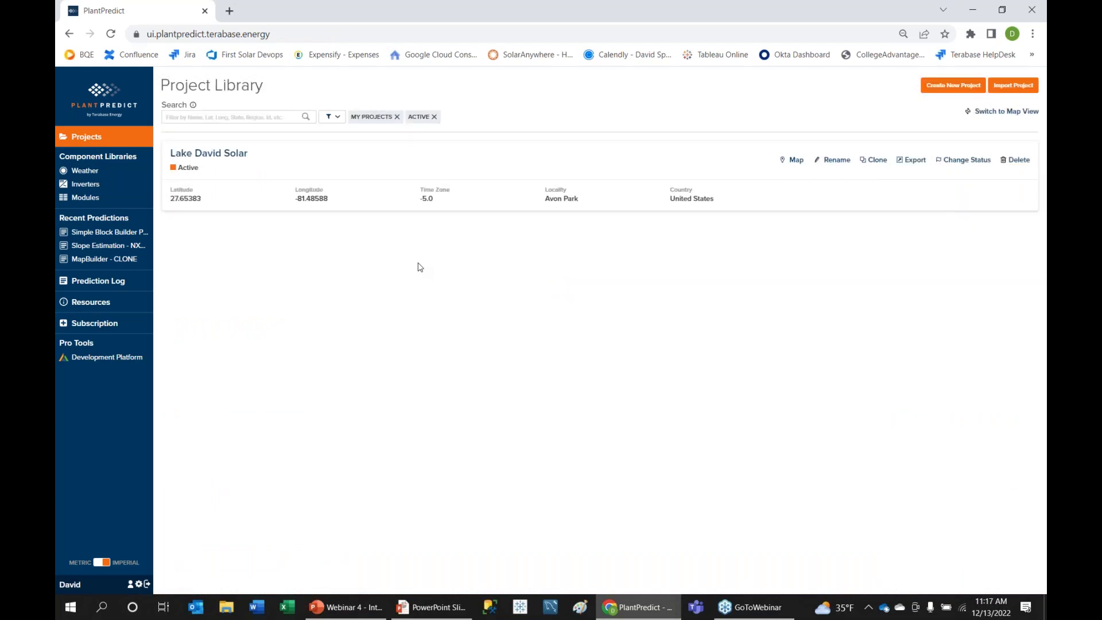
Open Lake David Solar's Simple Block Builder Prediction and edit its PV Blocks & Arrays.
left_click(221, 158)
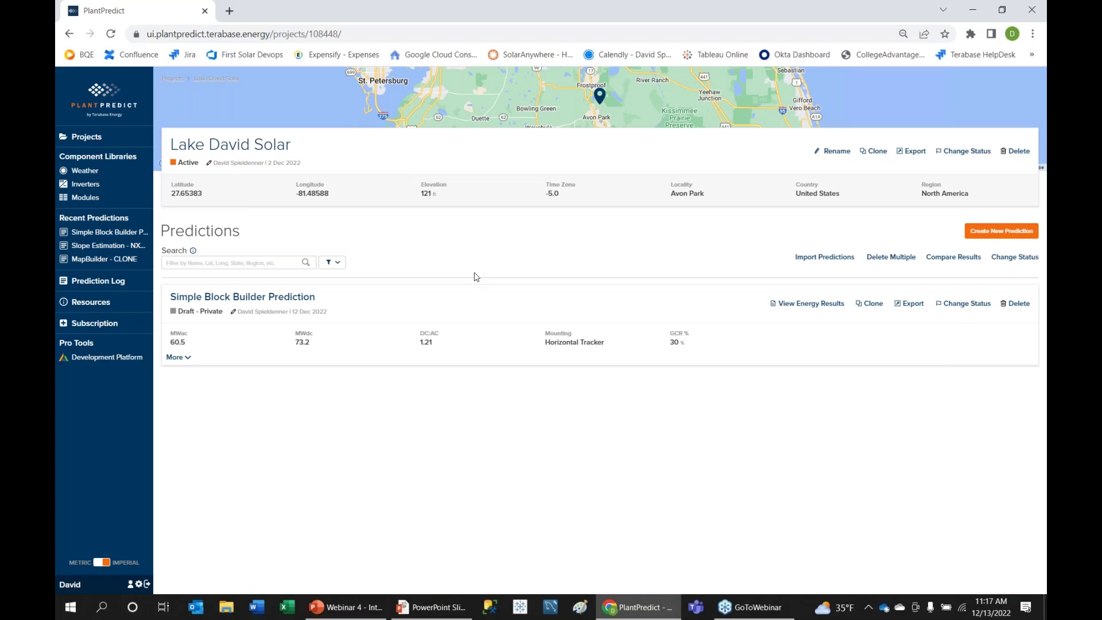
left_click(271, 297)
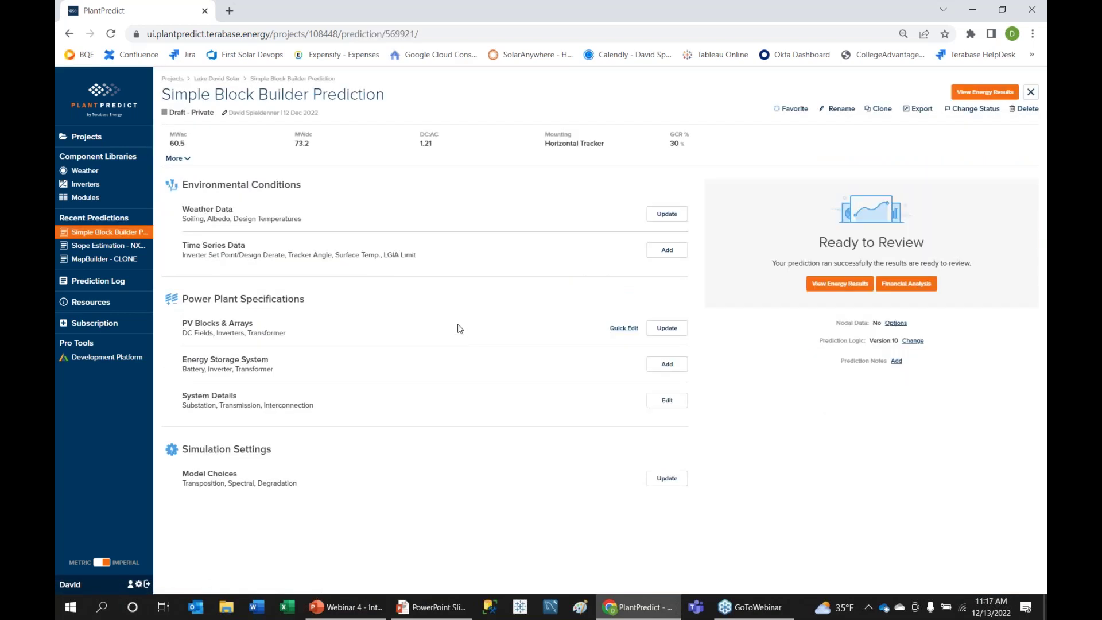
left_click(675, 333)
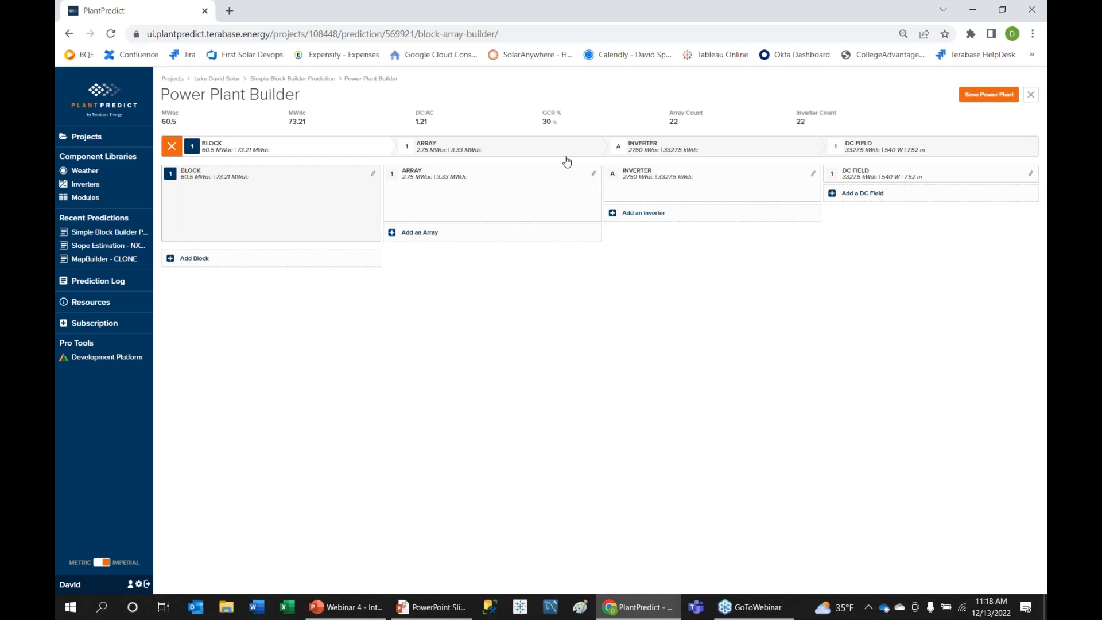
Inspect the array, inverter and DC field details, including the DC field's power and layout.
left_click(594, 175)
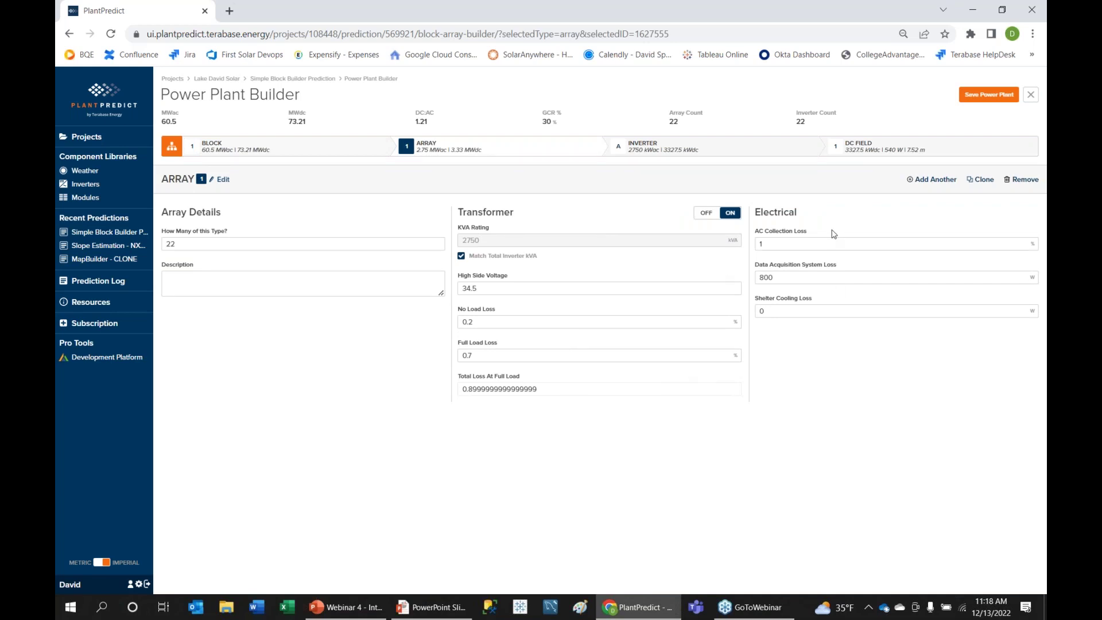
left_click(654, 149)
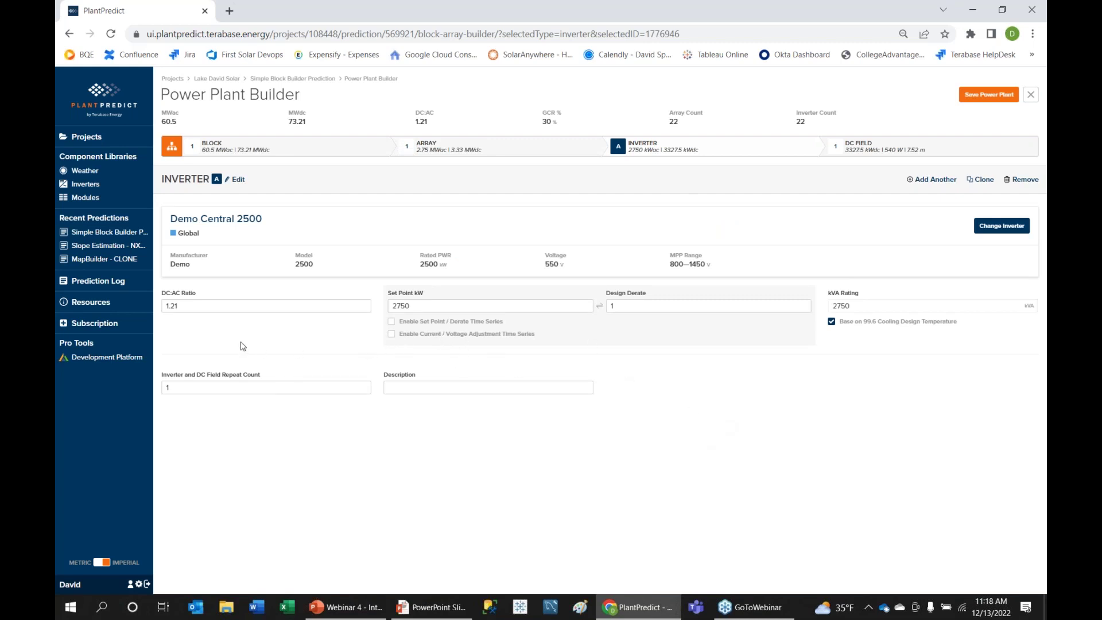
left_click(876, 150)
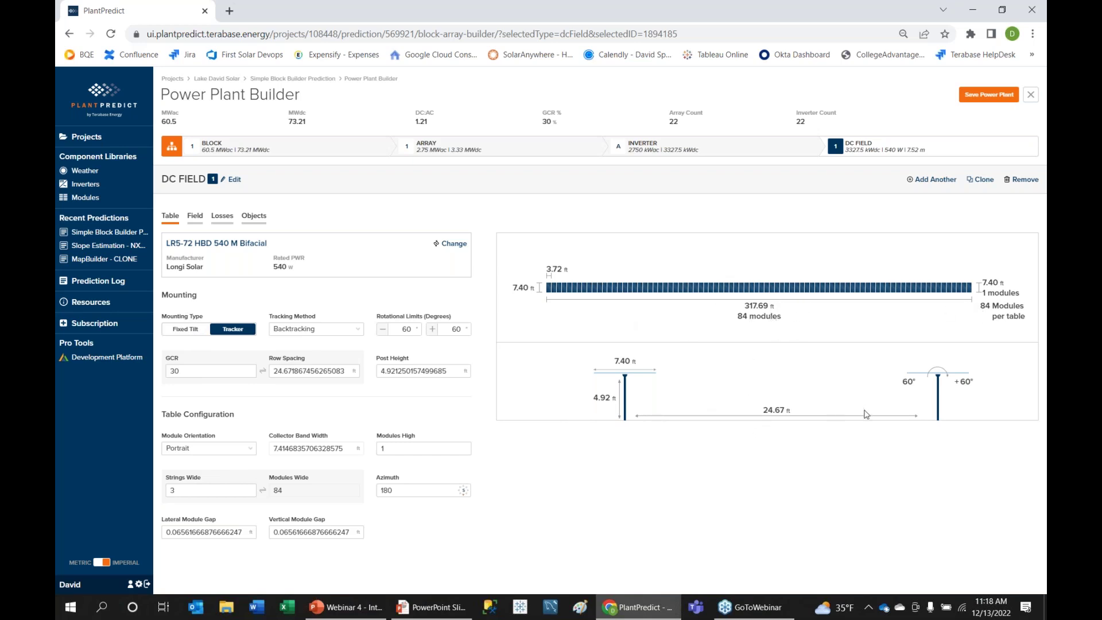
left_click(195, 222)
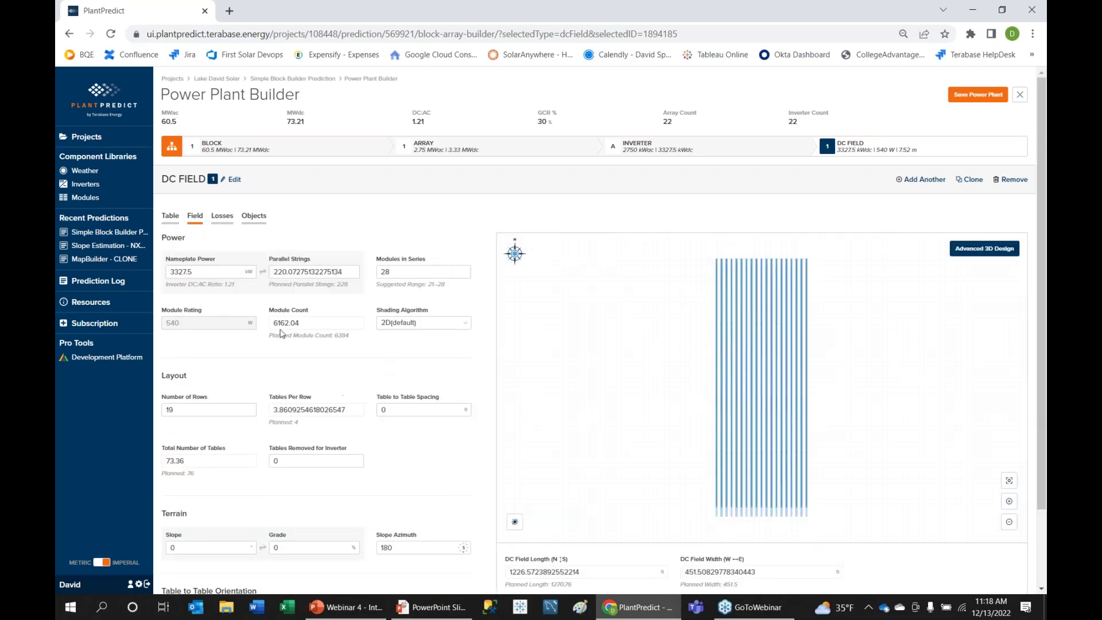
scroll(424, 512, "down", 1)
scroll(457, 480, "down", 1)
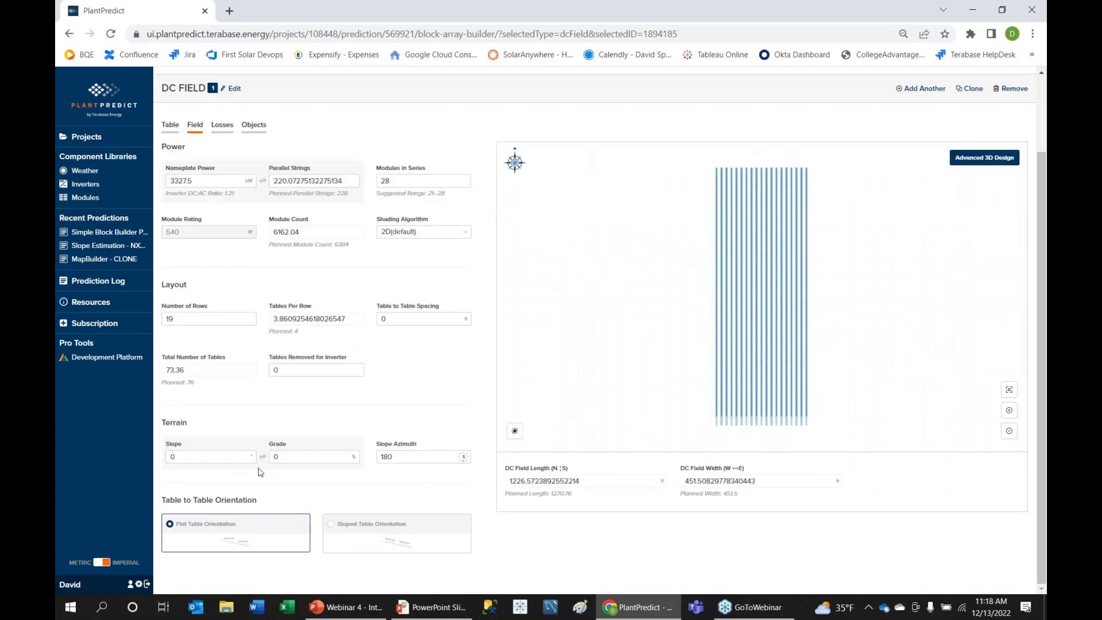
scroll(277, 442, "up", 2)
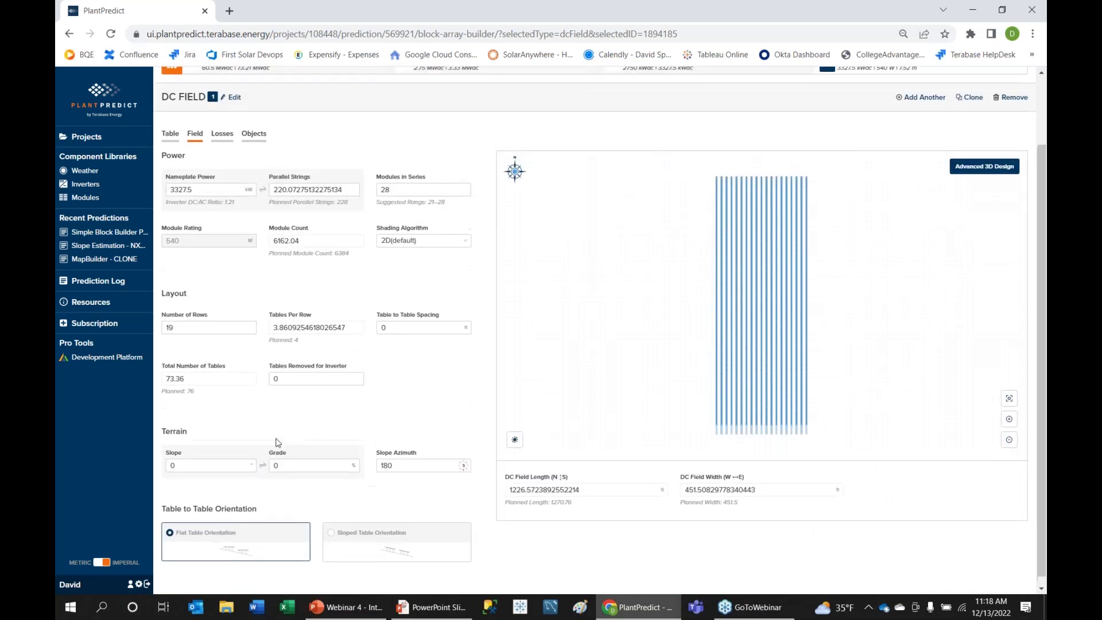
Review the DC field's Losses and Objects tabs, then show the block hierarchy.
left_click(228, 222)
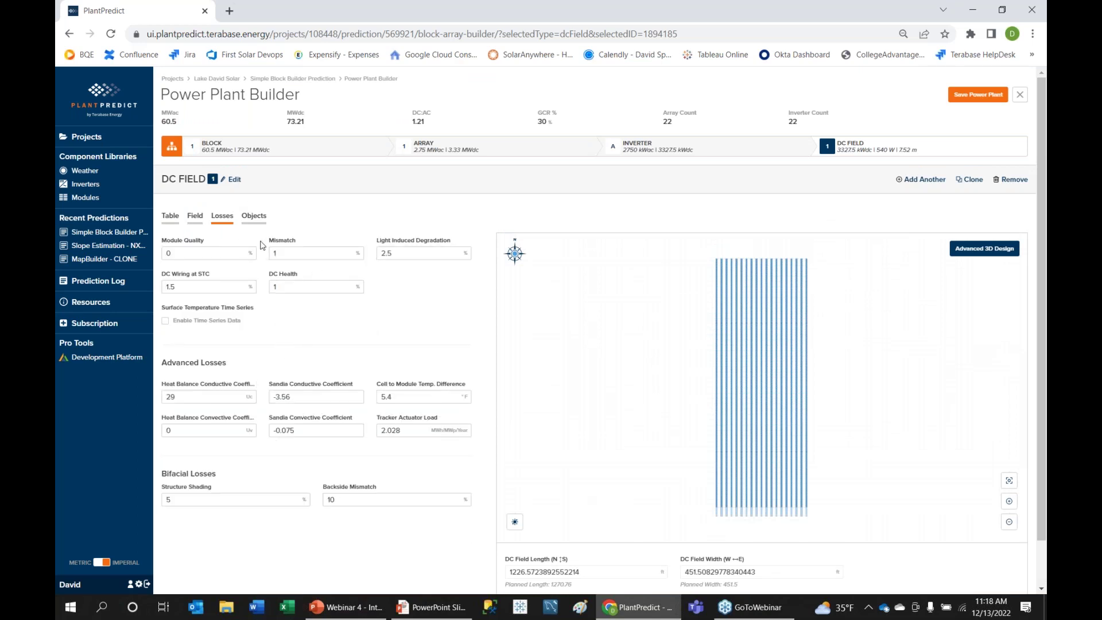
left_click(253, 217)
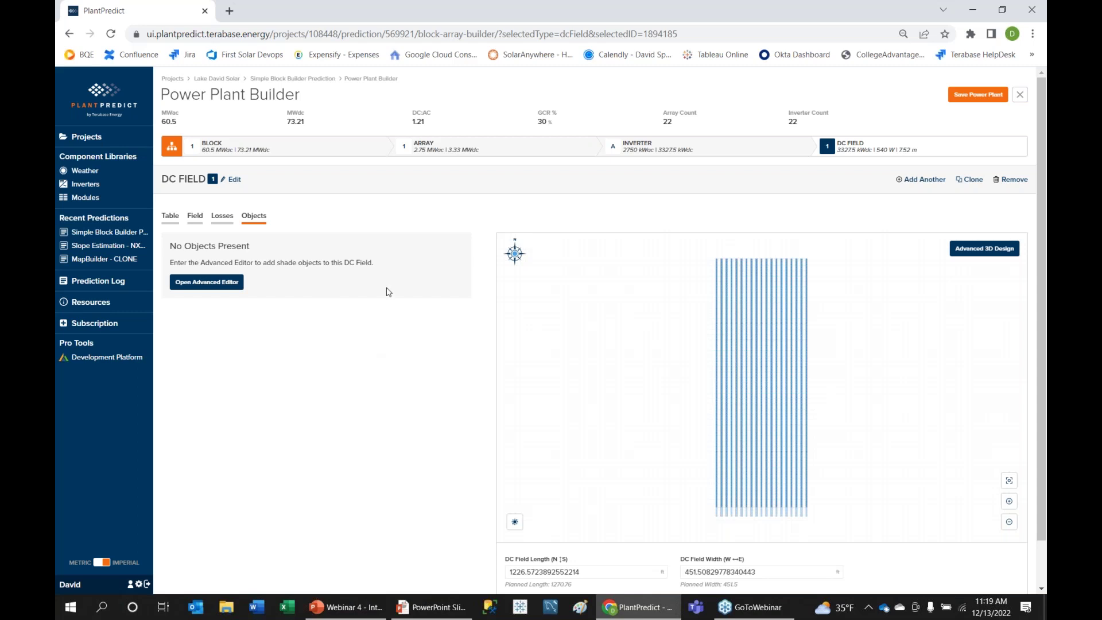
left_click(172, 147)
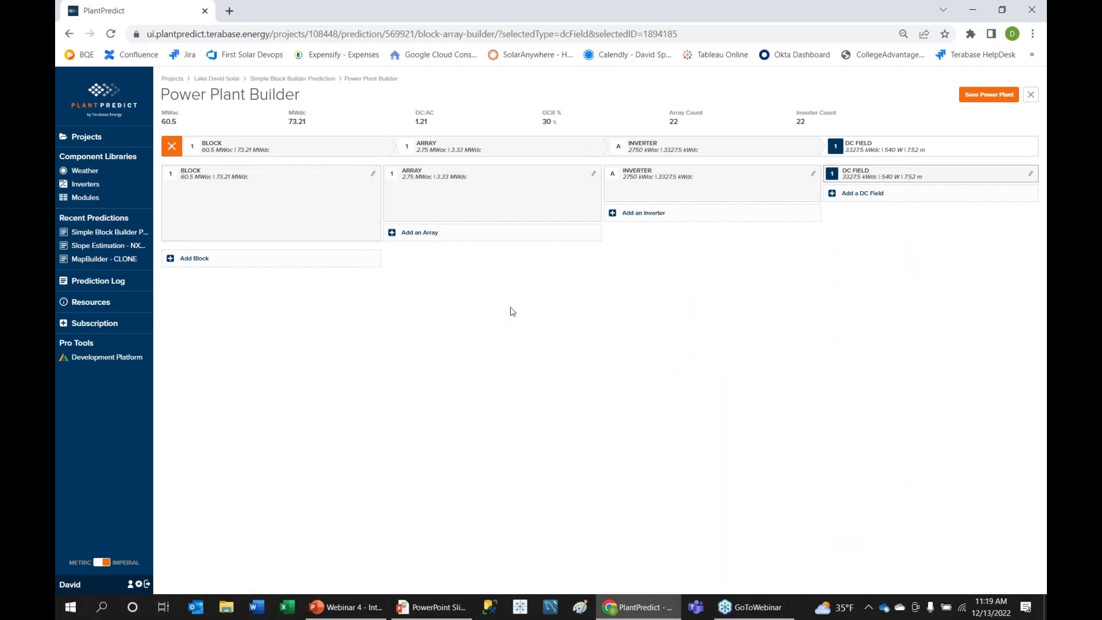
Leave the builder and create a Build on the Map prediction 'MapBuilder' for Lake David Solar.
left_click(276, 78)
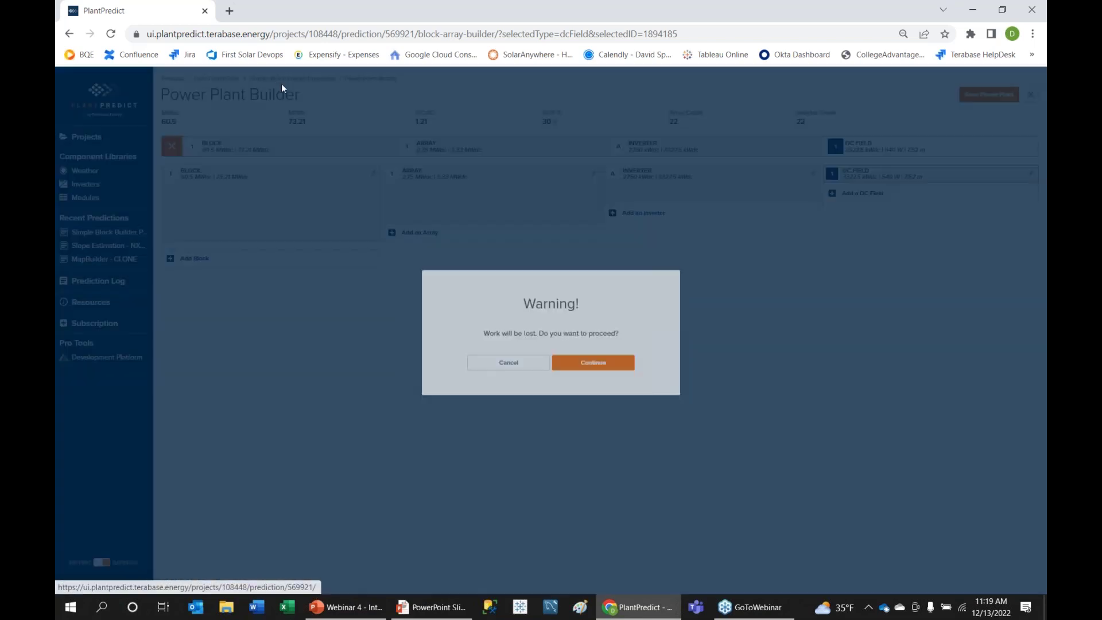
left_click(591, 361)
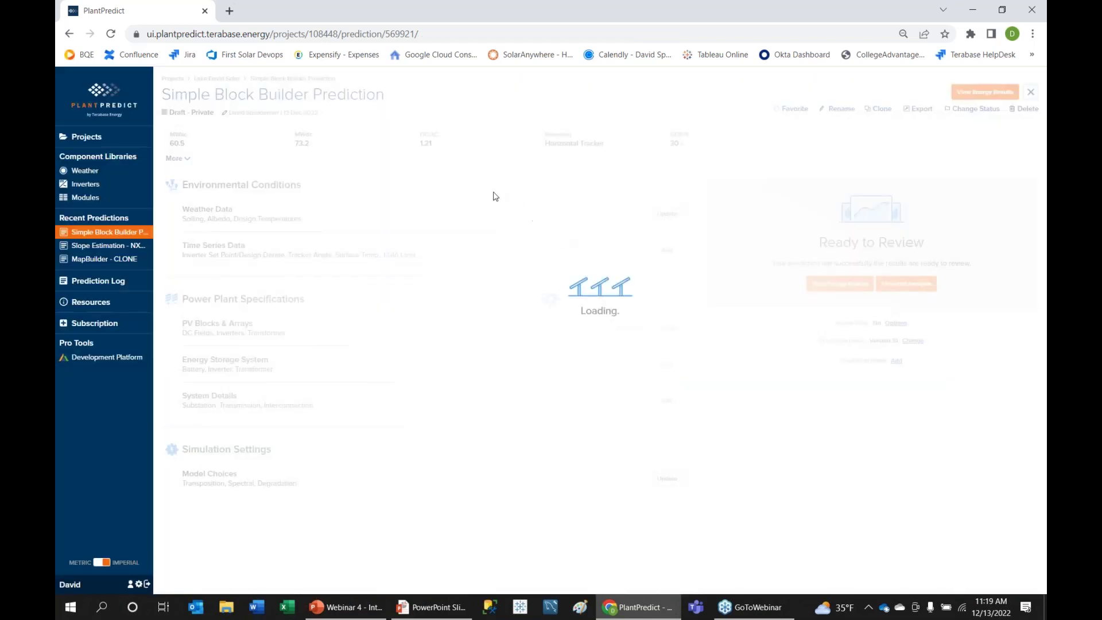
left_click(228, 81)
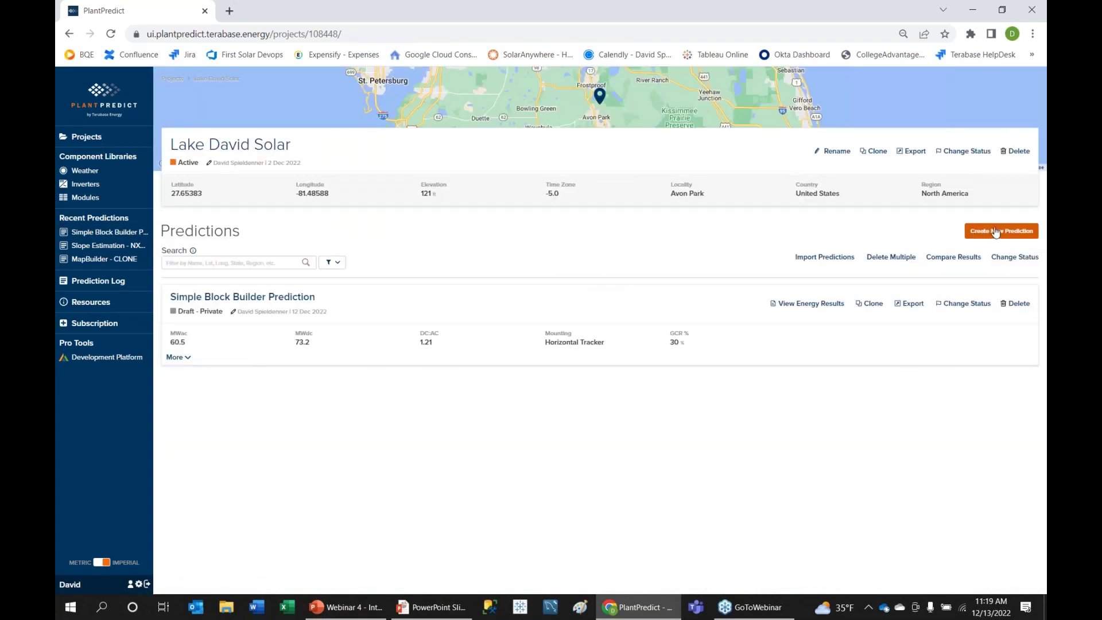
left_click(1002, 230)
left_click(524, 244)
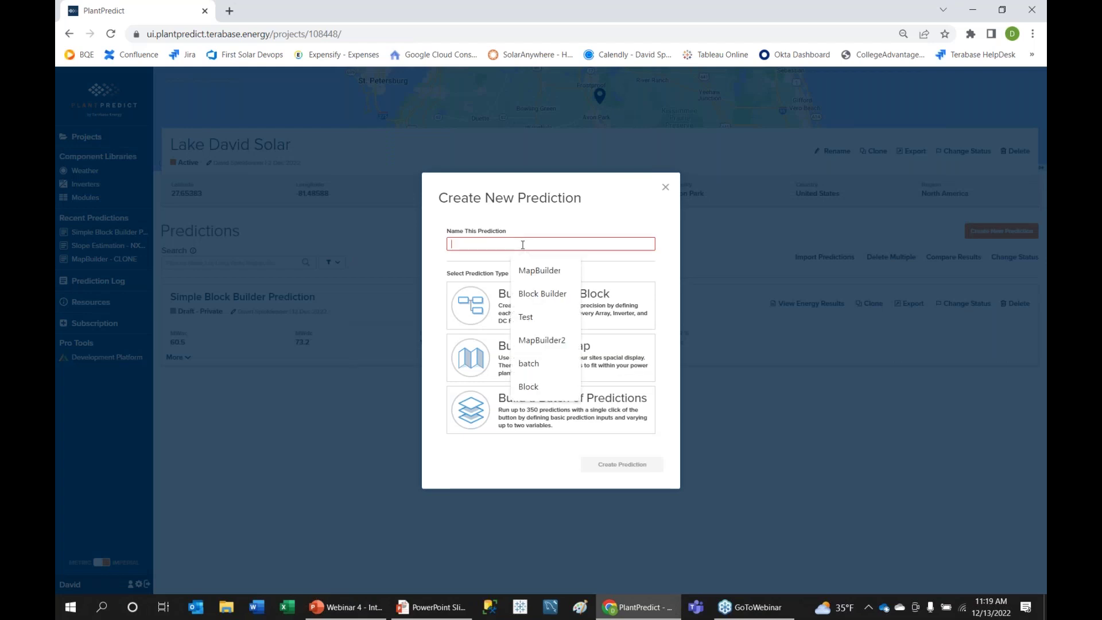
left_click(534, 270)
left_click(565, 361)
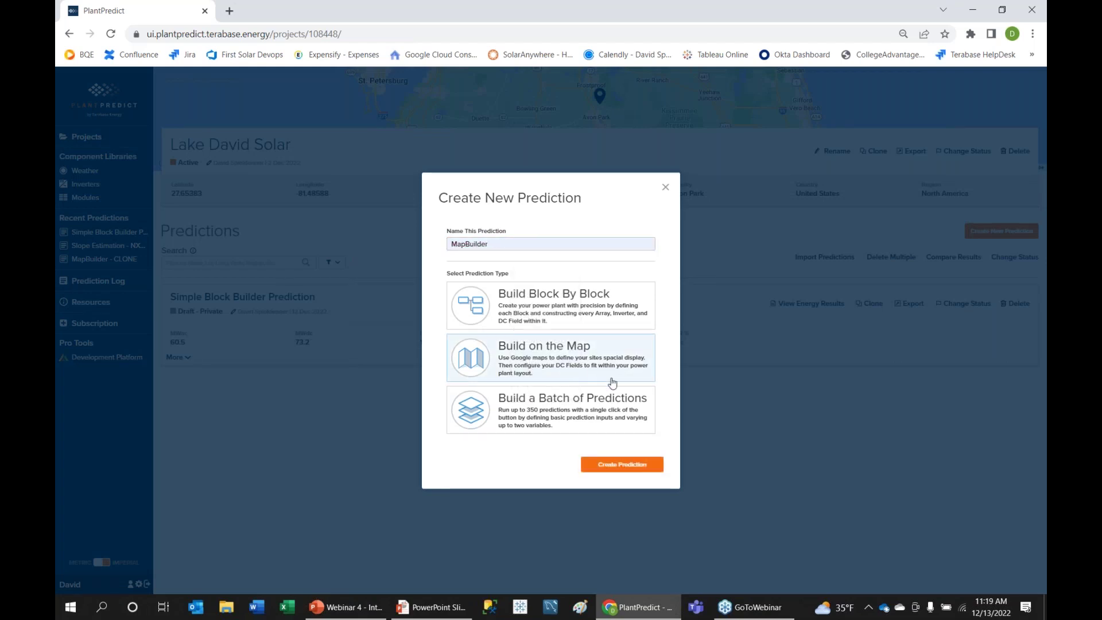
left_click(624, 466)
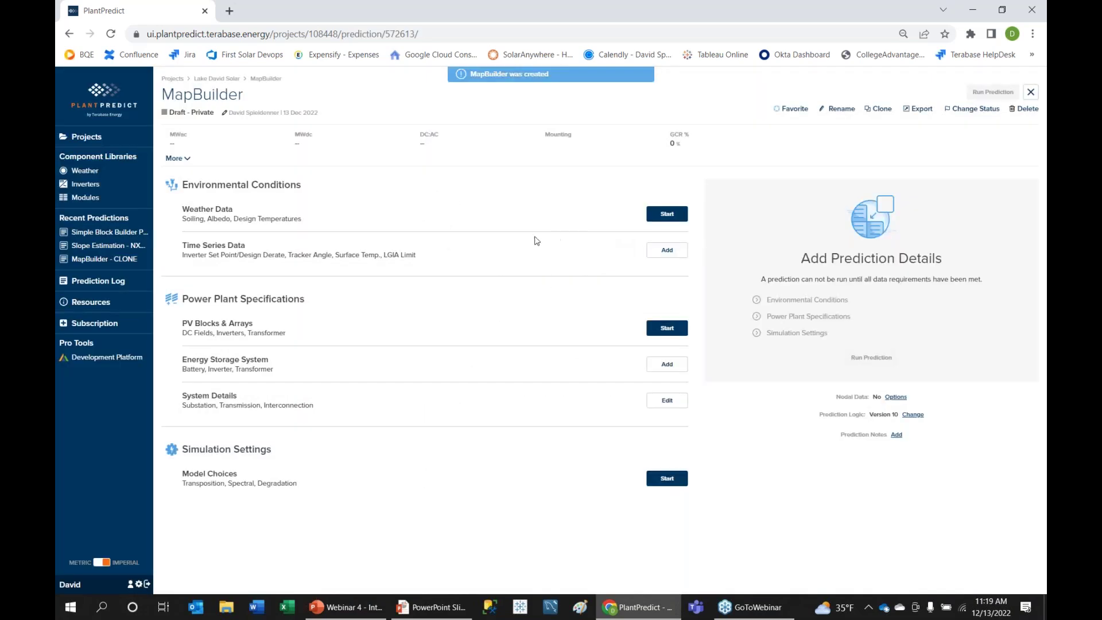
Add the nearest Meteonorm 27.654N 81.486W weather file, save, and start PV Blocks & Arrays.
left_click(667, 214)
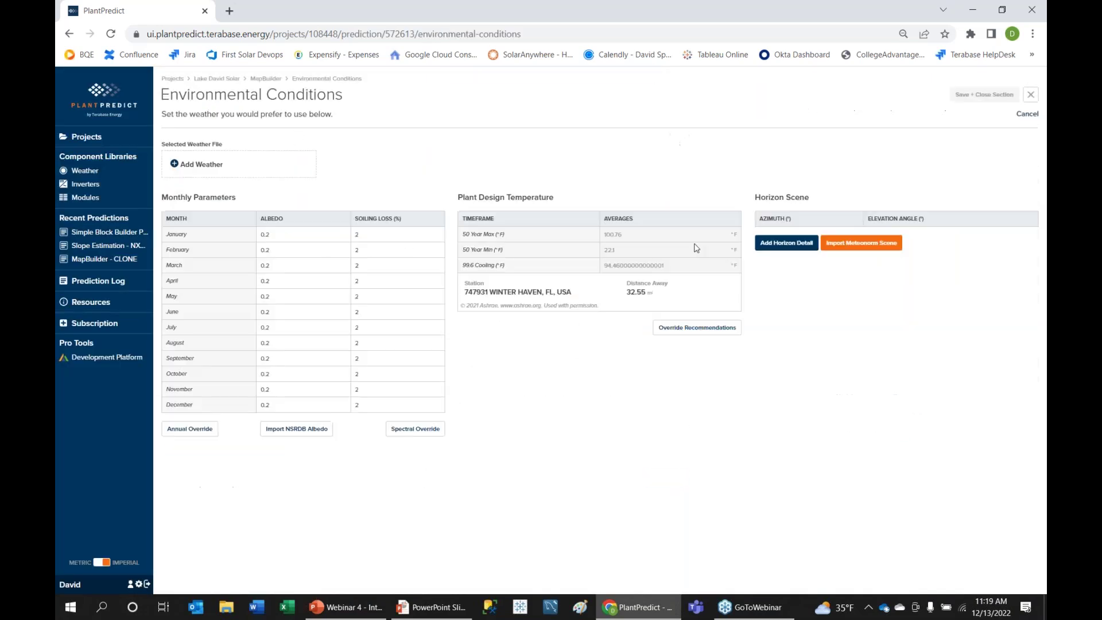
left_click(202, 165)
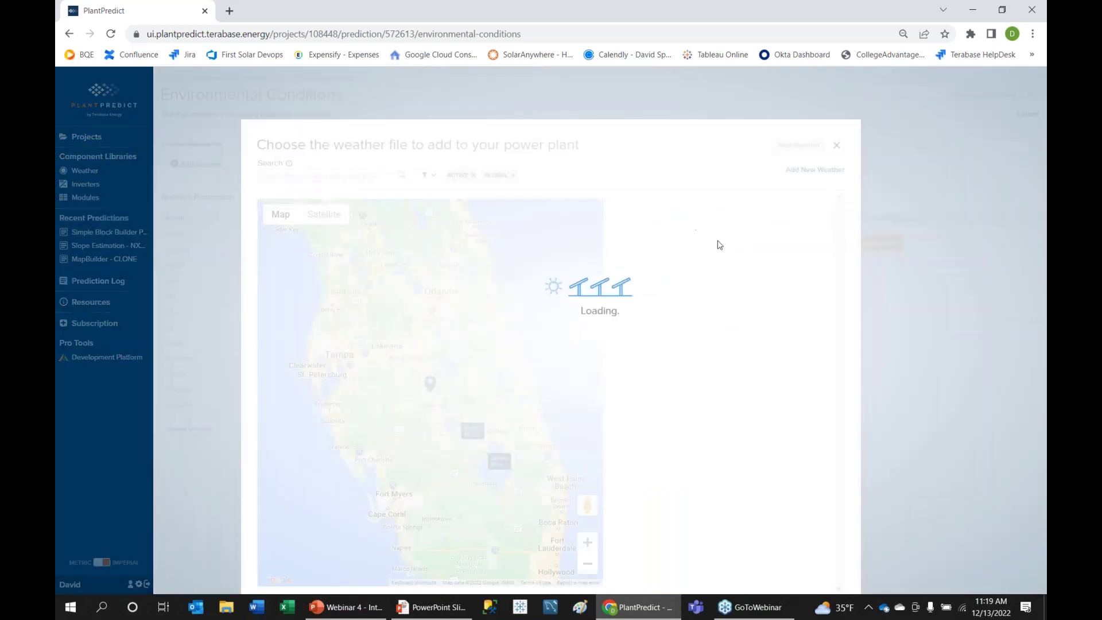
left_click(809, 264)
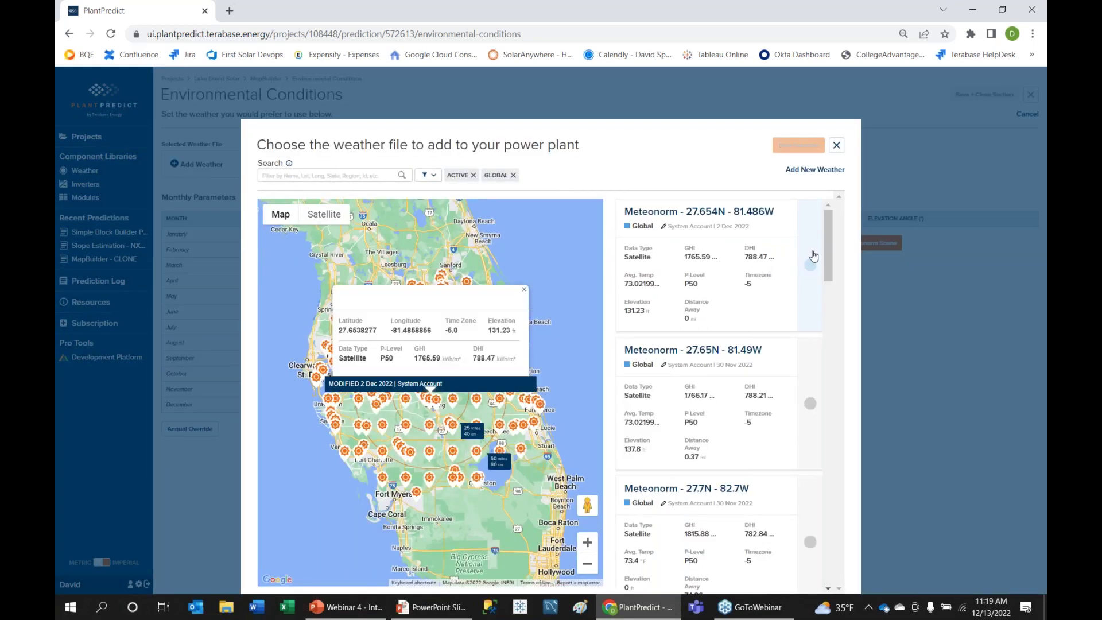
left_click(798, 146)
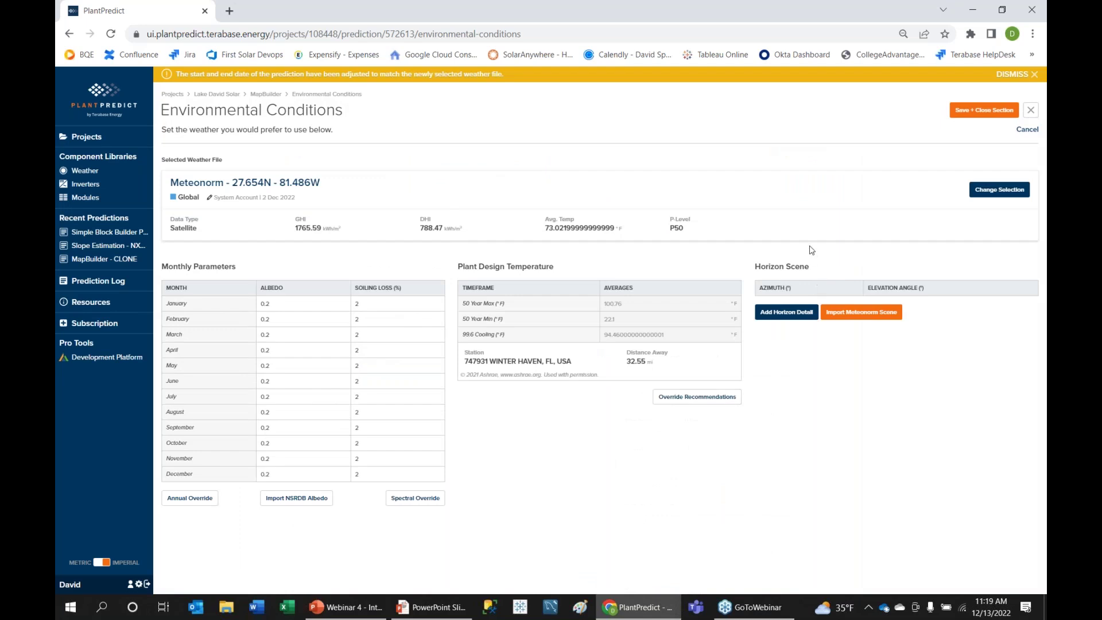
left_click(984, 109)
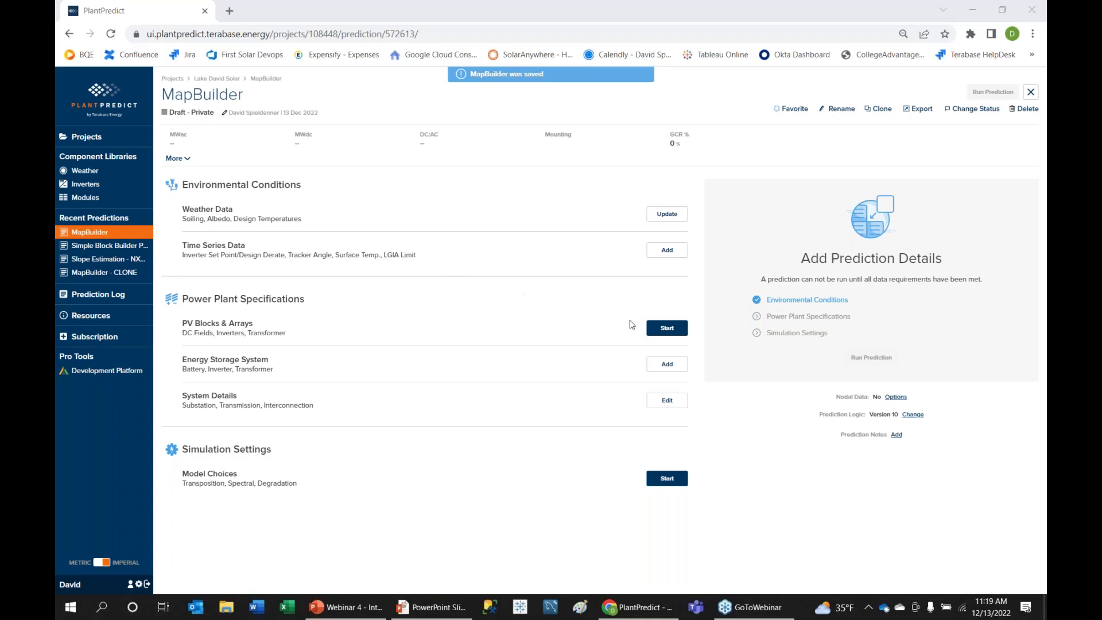
left_click(665, 328)
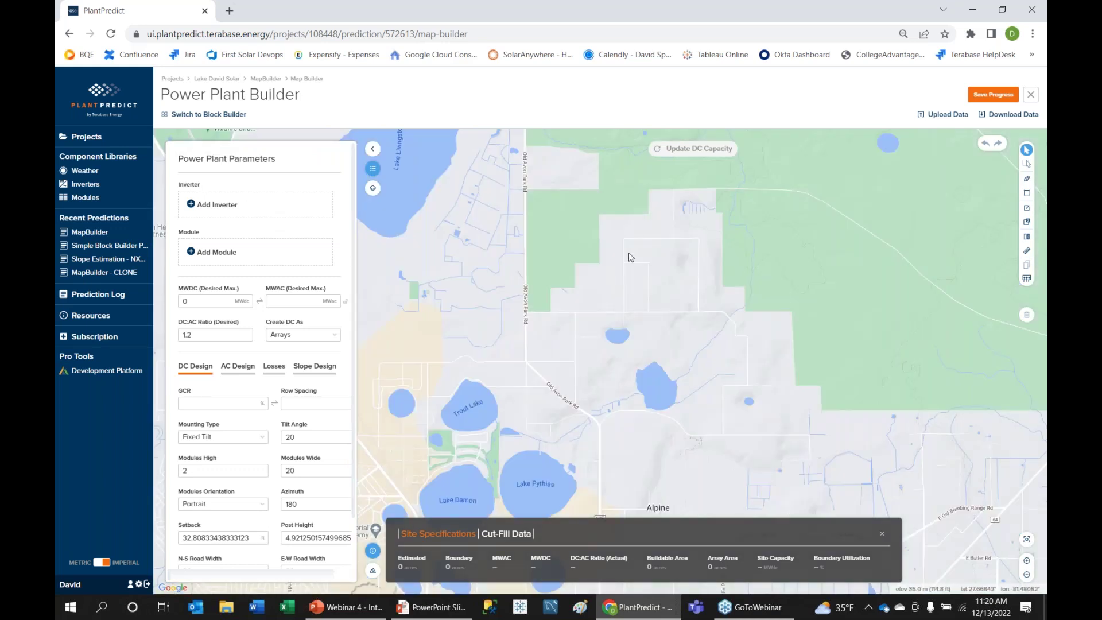
Zoom the page out and start an Upload KMZ Data import.
key("ctrl+minus")
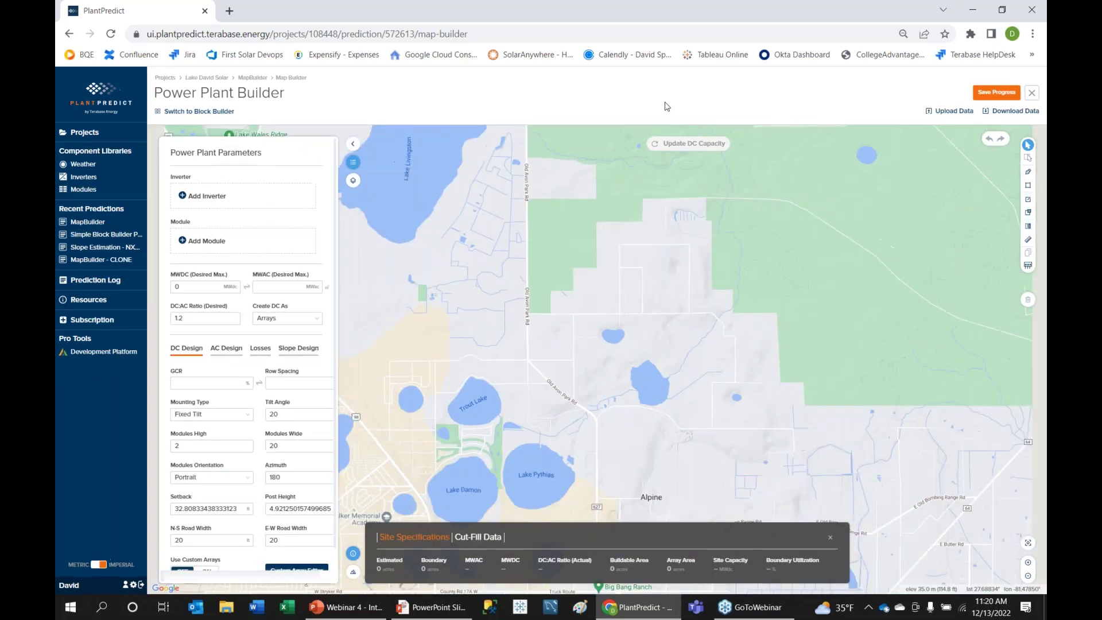
left_click(950, 111)
left_click(508, 361)
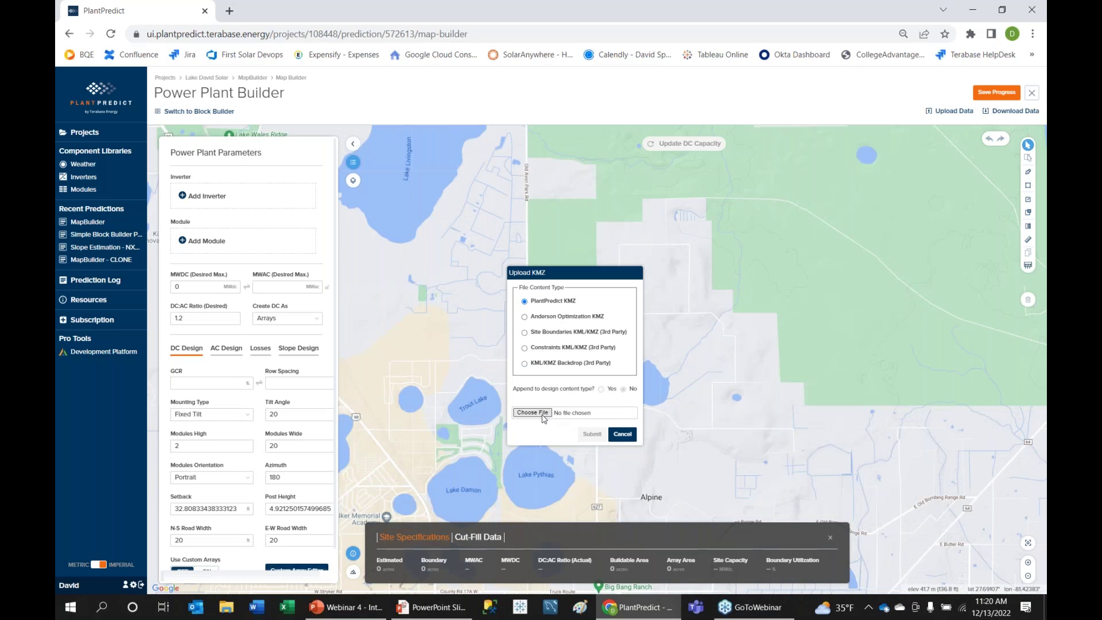
left_click(532, 412)
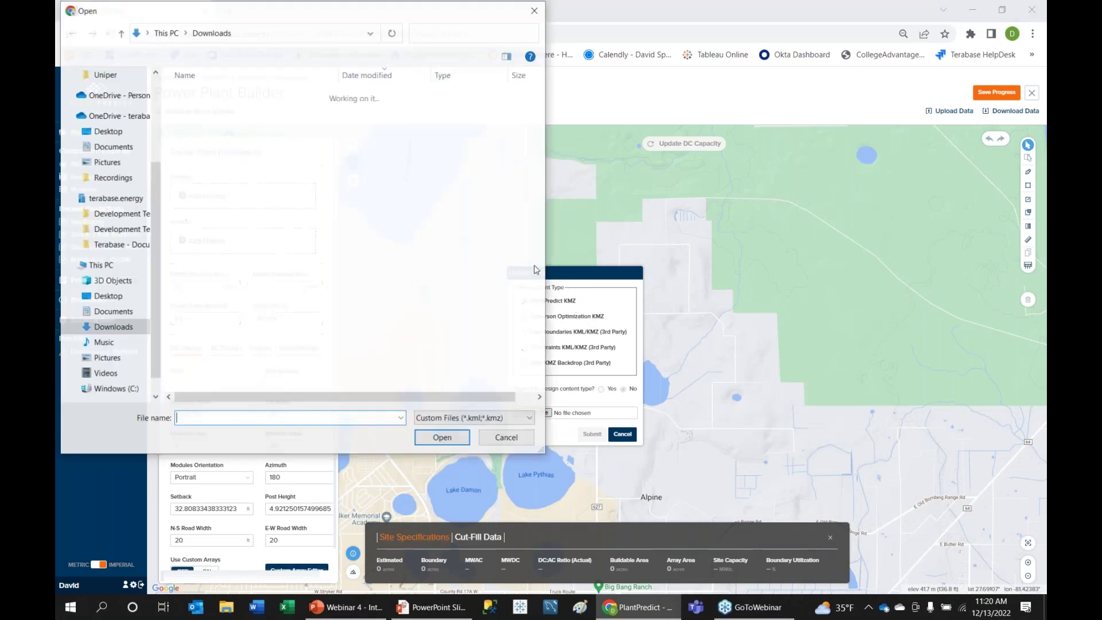
Import Documents\Demo\Florida PlantPredict.kmz and centre its site boundaries on the map.
scroll(112, 120, "up", 3)
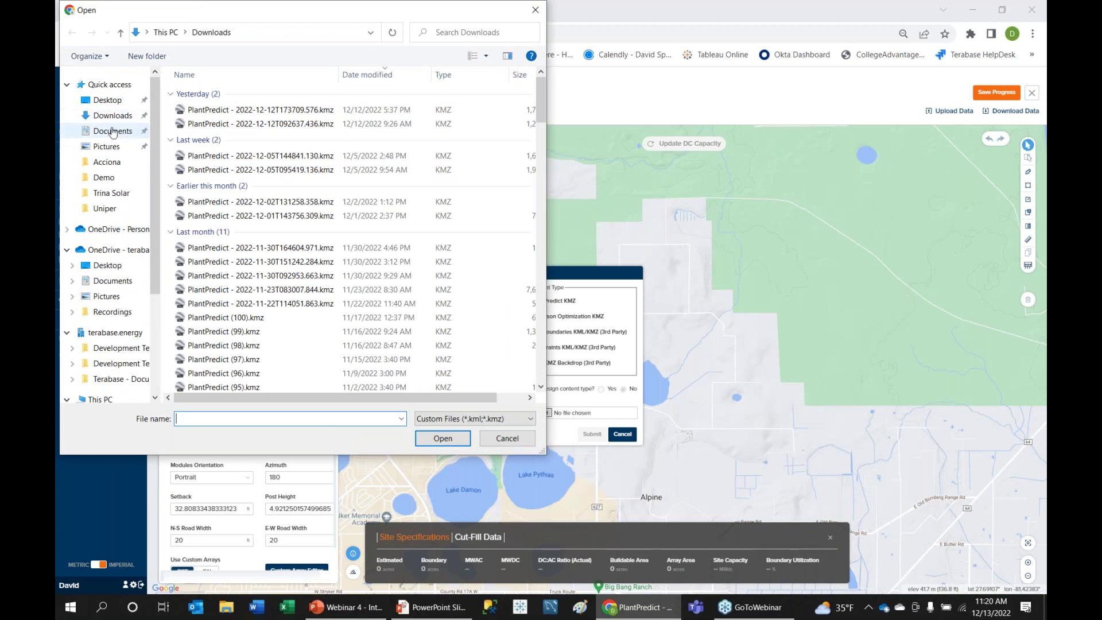
left_click(109, 131)
double_click(219, 123)
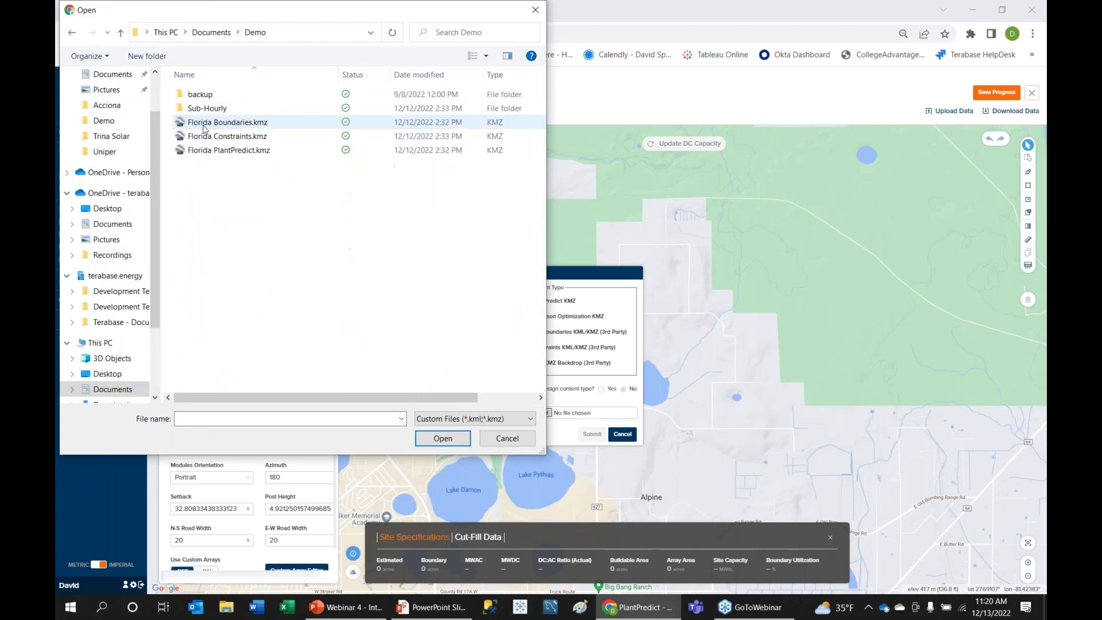
left_click(218, 150)
left_click(442, 438)
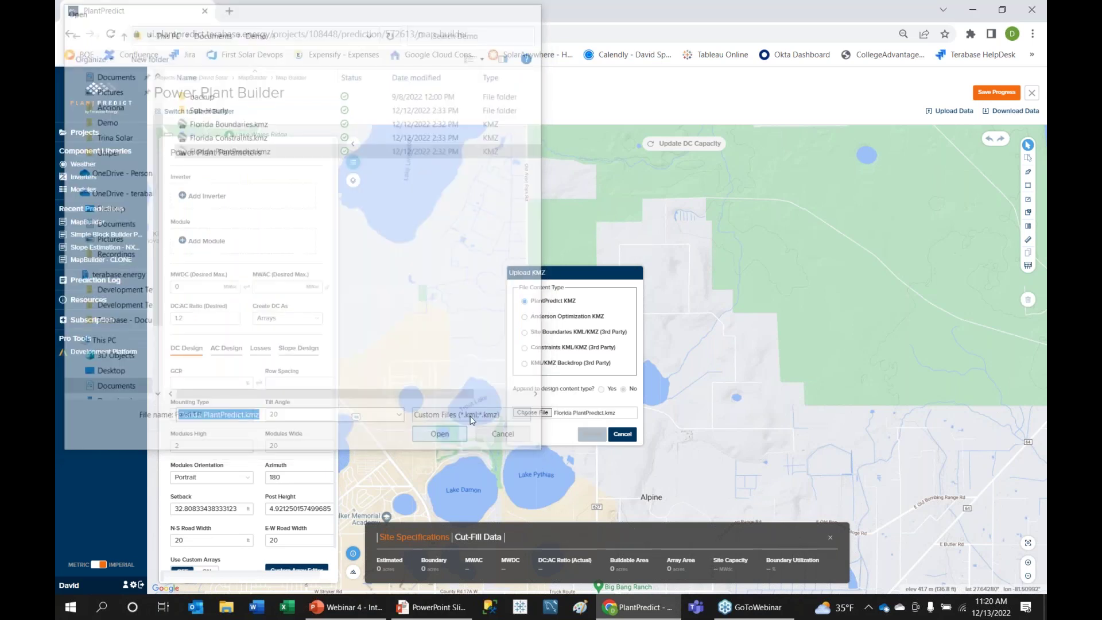
left_click(586, 435)
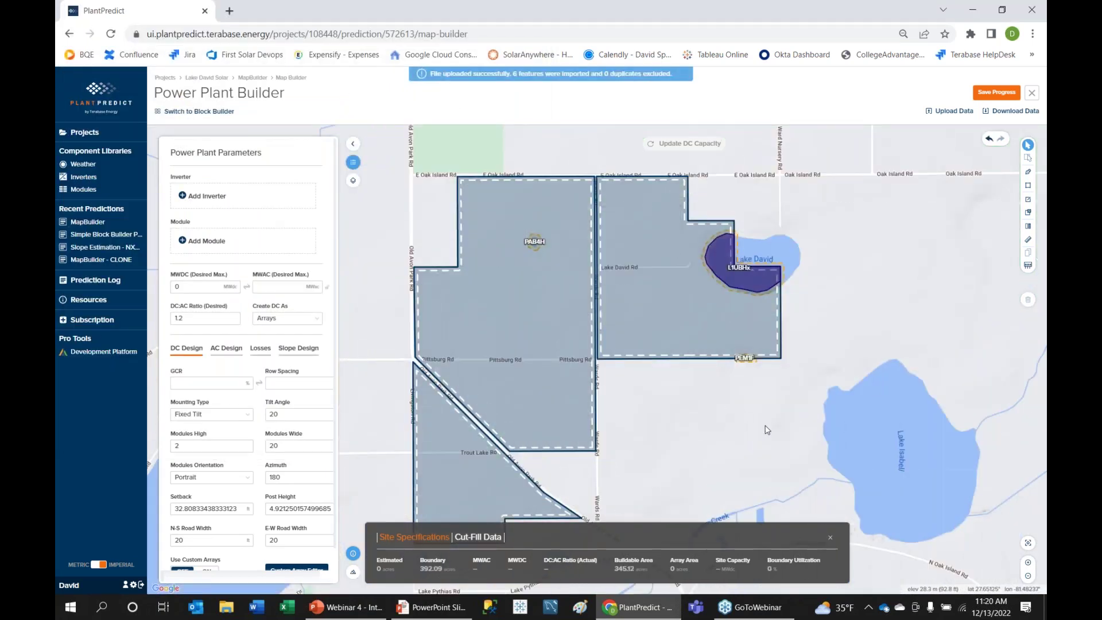
scroll(812, 395, "down", 3)
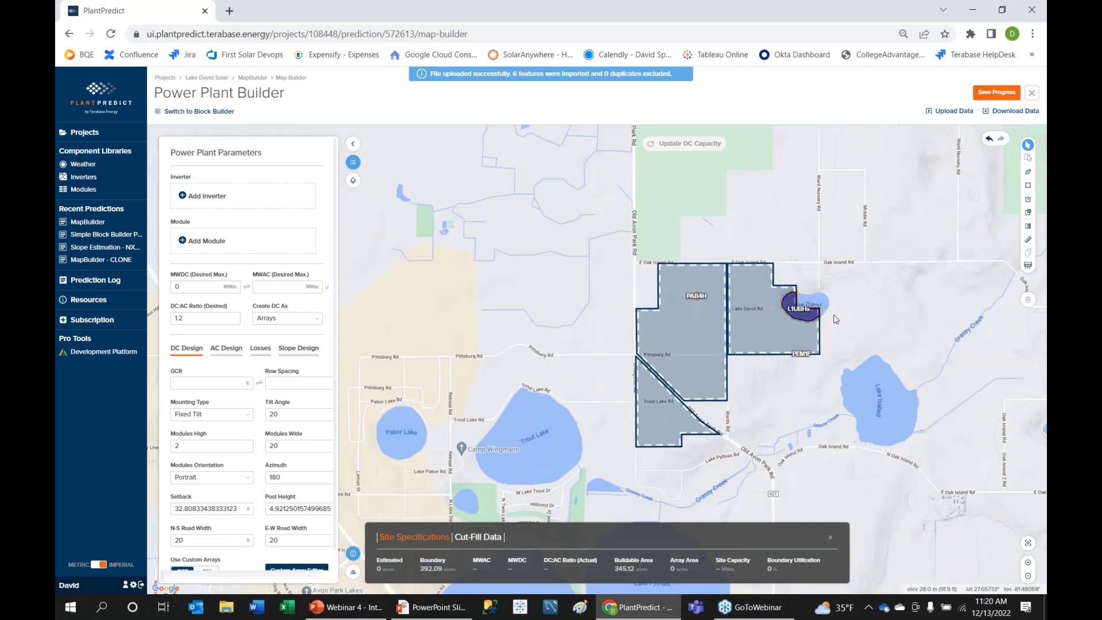
left_click_drag(795, 409, 731, 412)
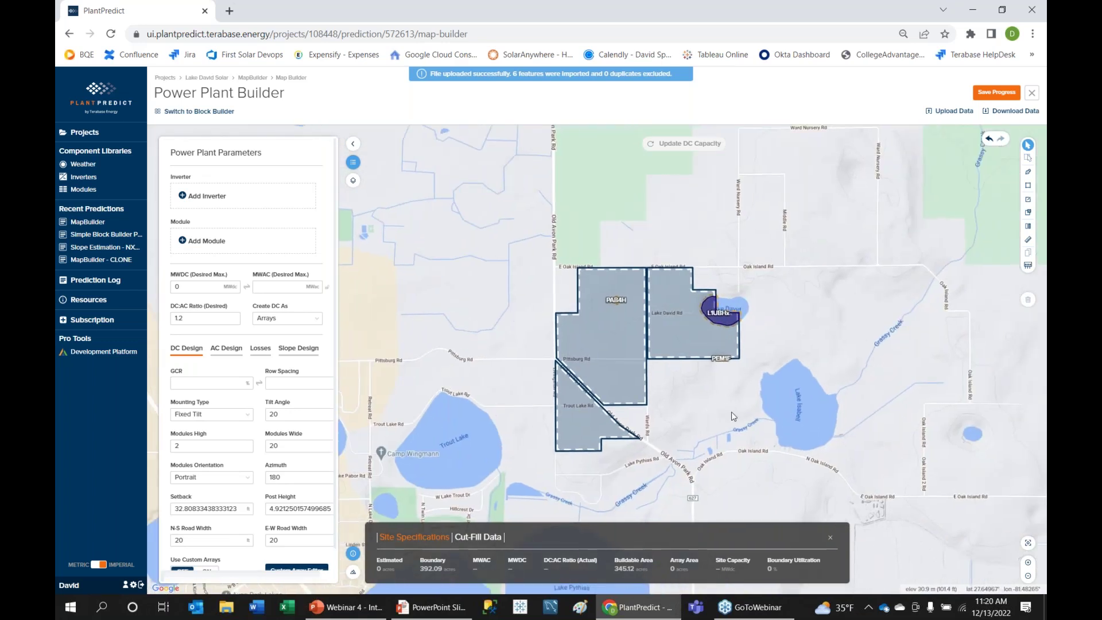
Choose the Sungrow SG3150U inverter for the plant.
left_click(198, 196)
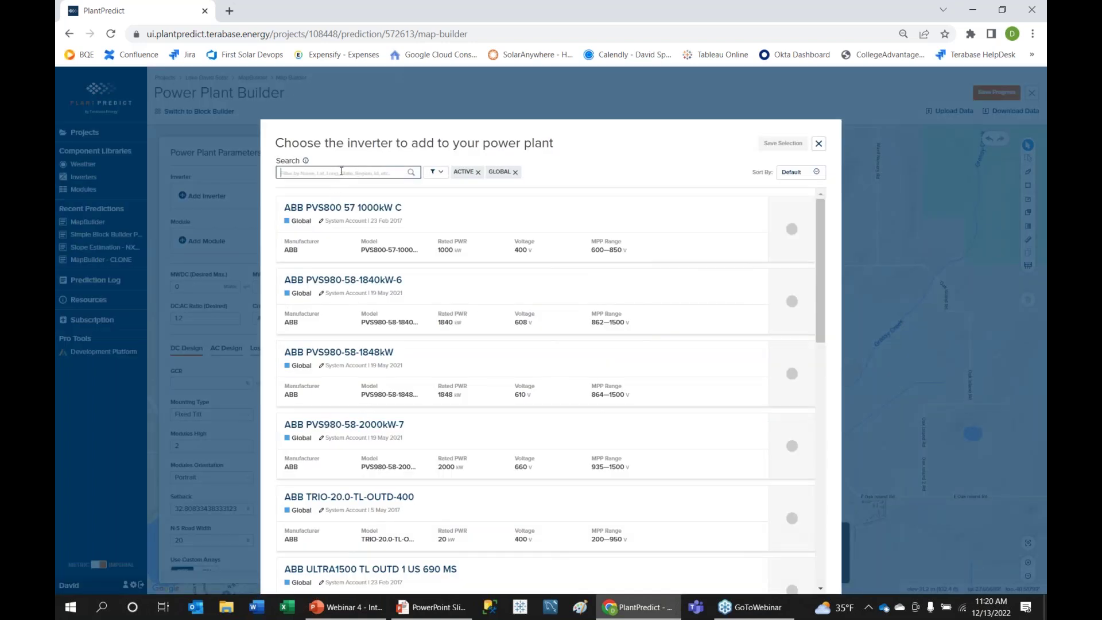
type("sungrow")
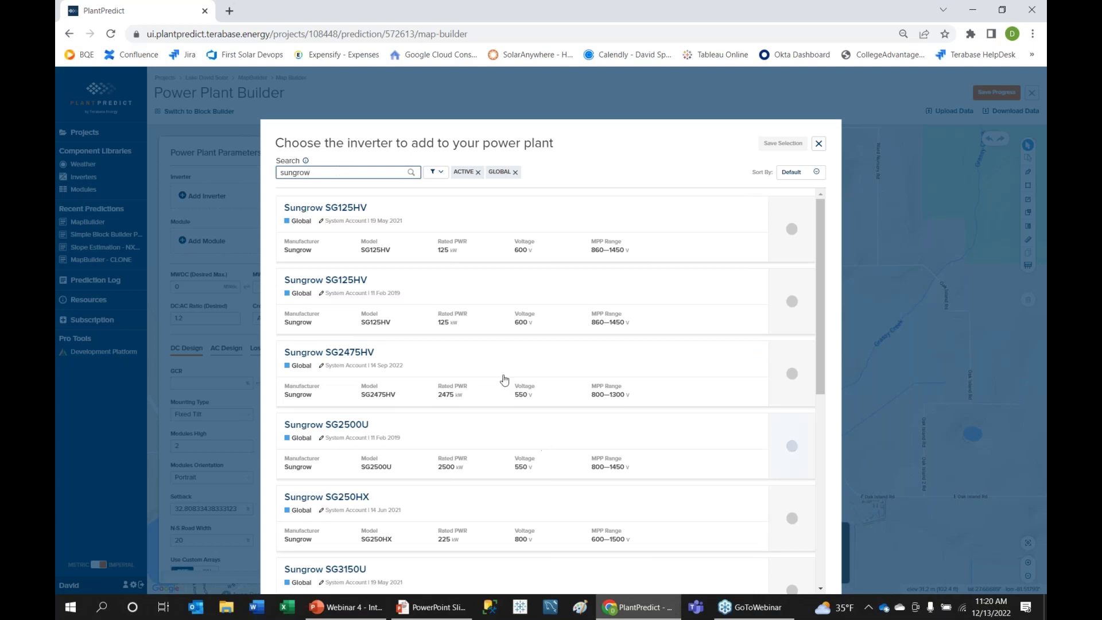
scroll(500, 404, "down", 3)
left_click(409, 432)
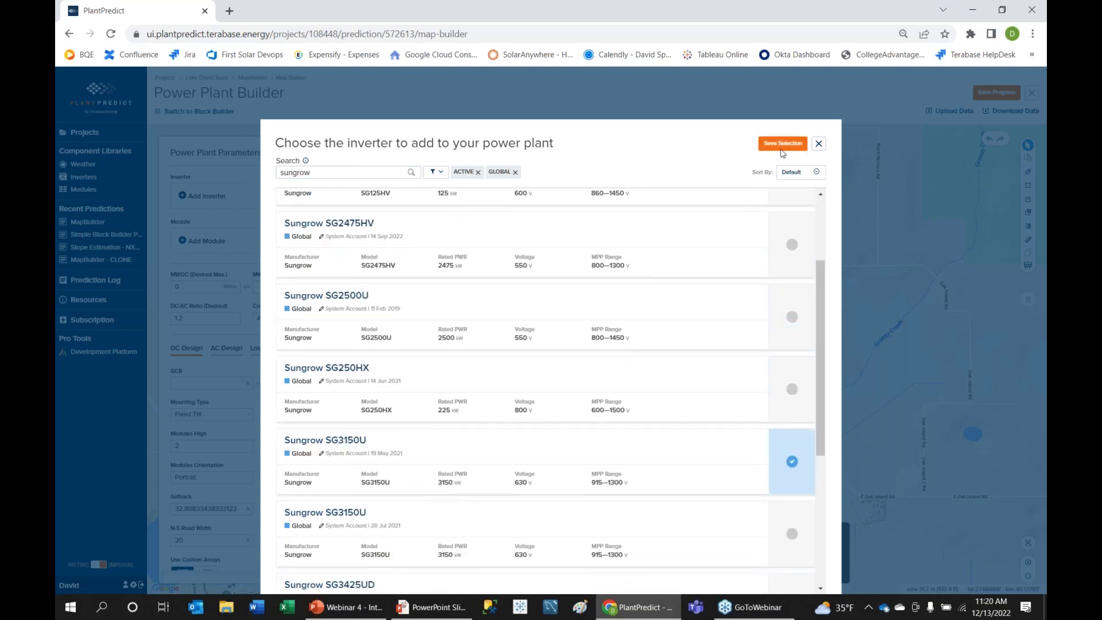
left_click(783, 143)
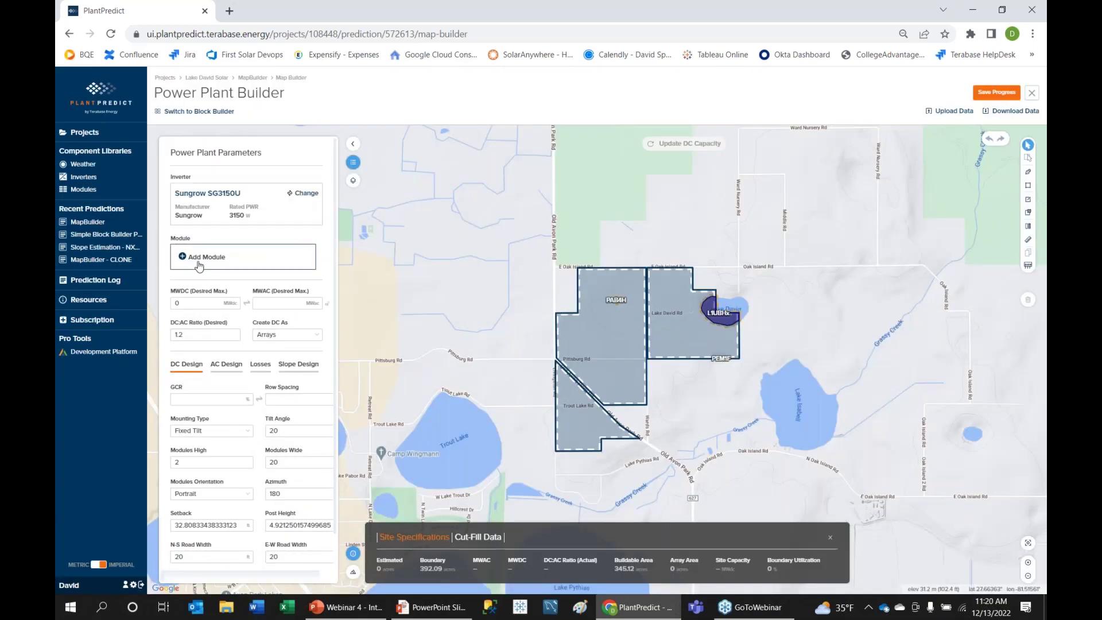
Select the Longi LR5-72 HBD 540 M Bifacial module and set desired DC capacity to 100 MW.
left_click(202, 258)
type("longi")
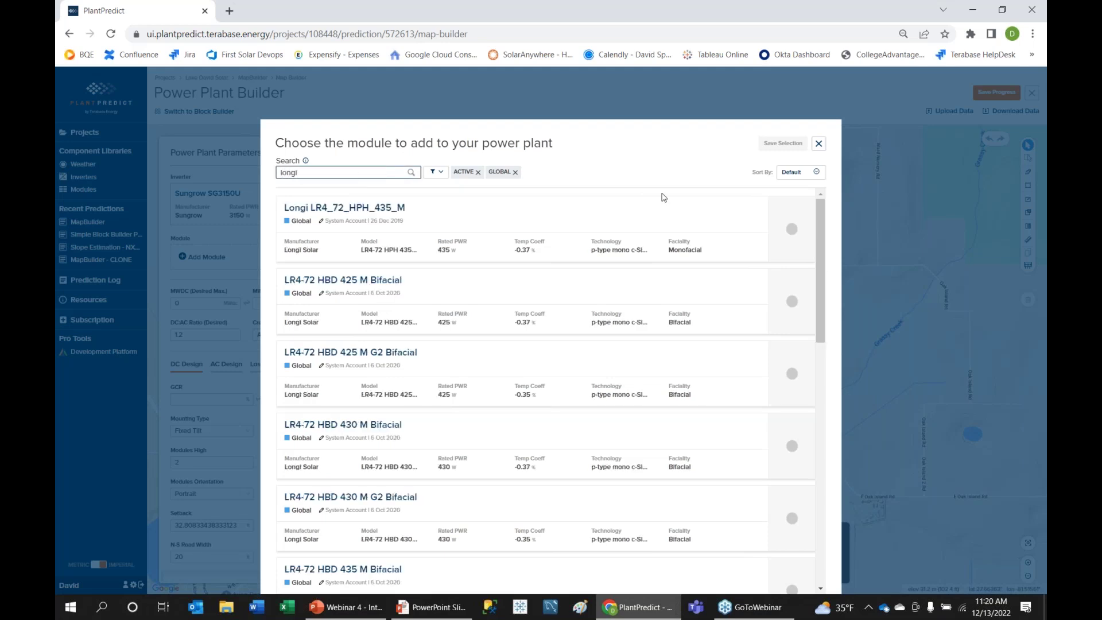
left_click(804, 174)
left_click(785, 219)
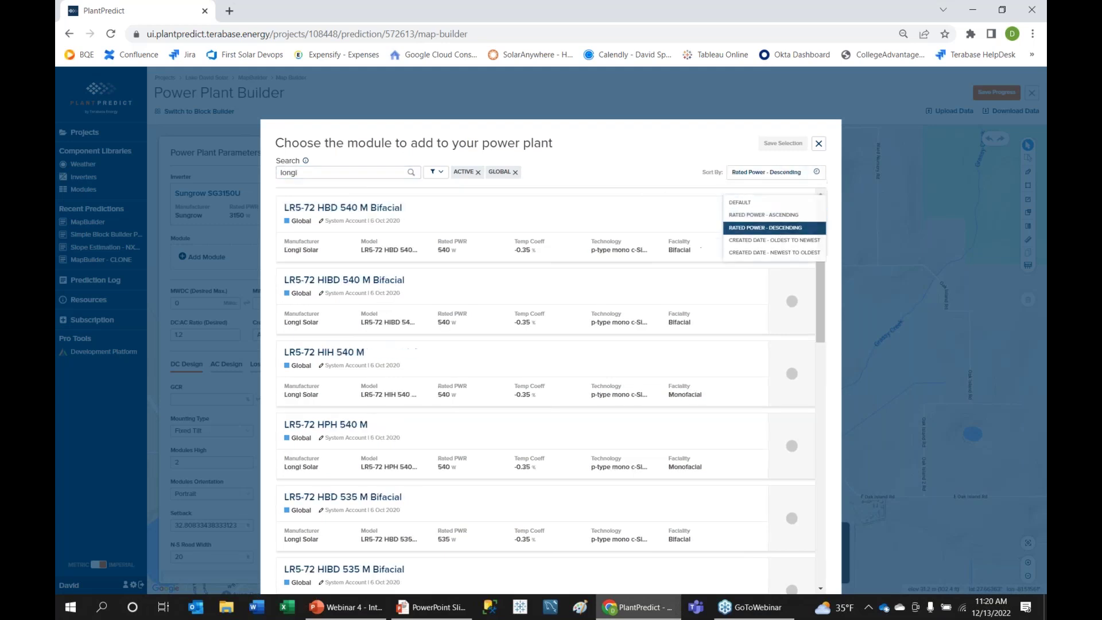
left_click(416, 239)
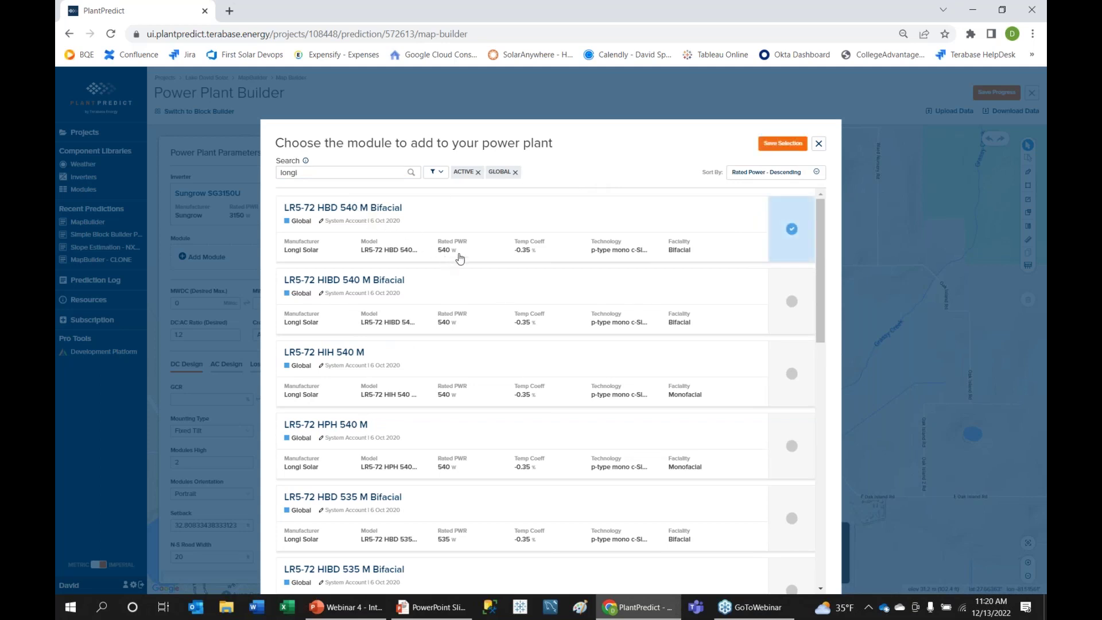
left_click(782, 144)
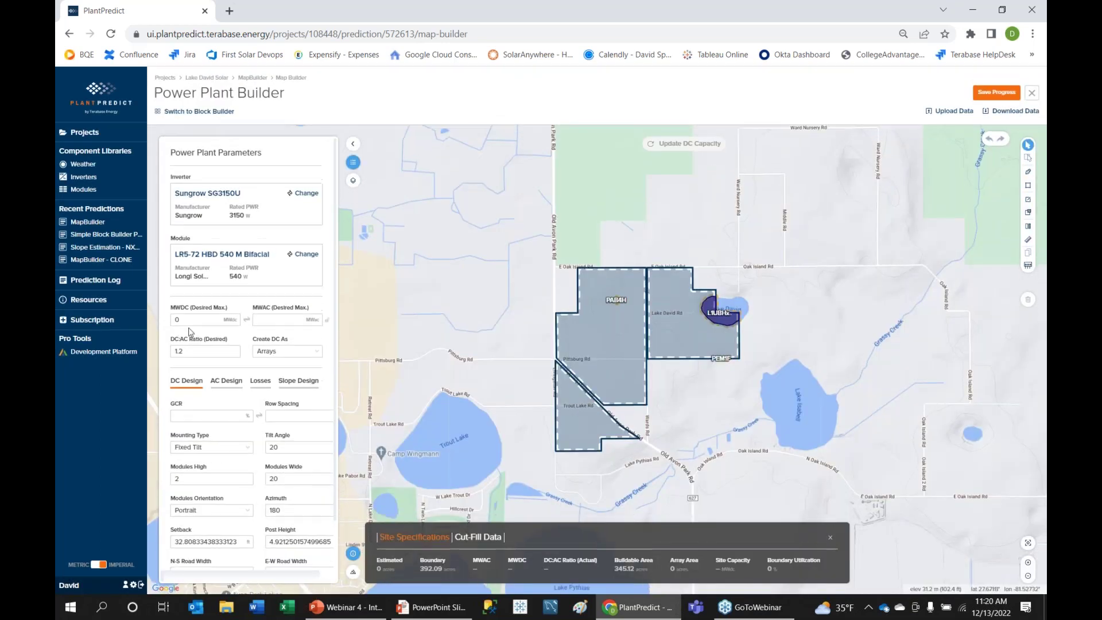
left_click(189, 319)
type("1")
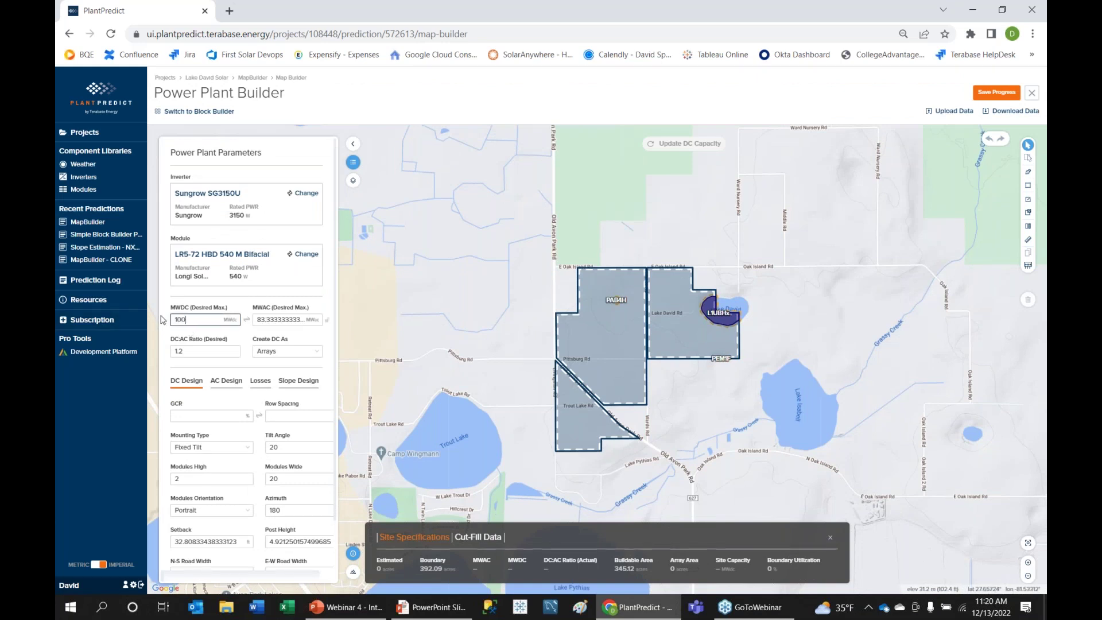
type("00")
Set 40% GCR, Horizontal Tracker mounting and 0 N-S road width, then enter 1000 MWdc.
left_click(206, 414)
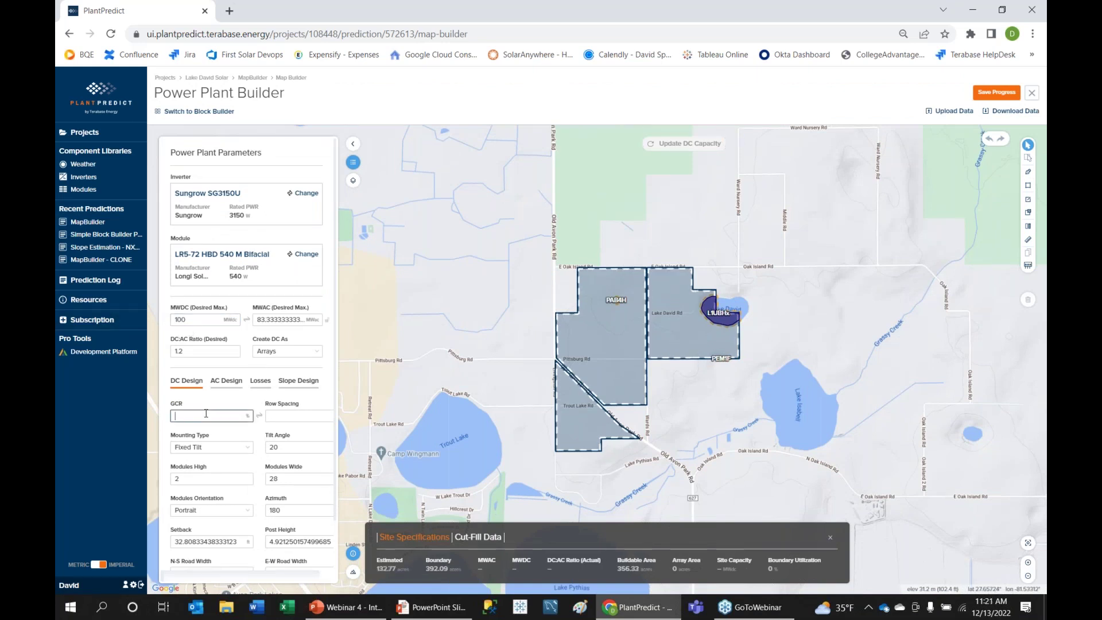
type("40")
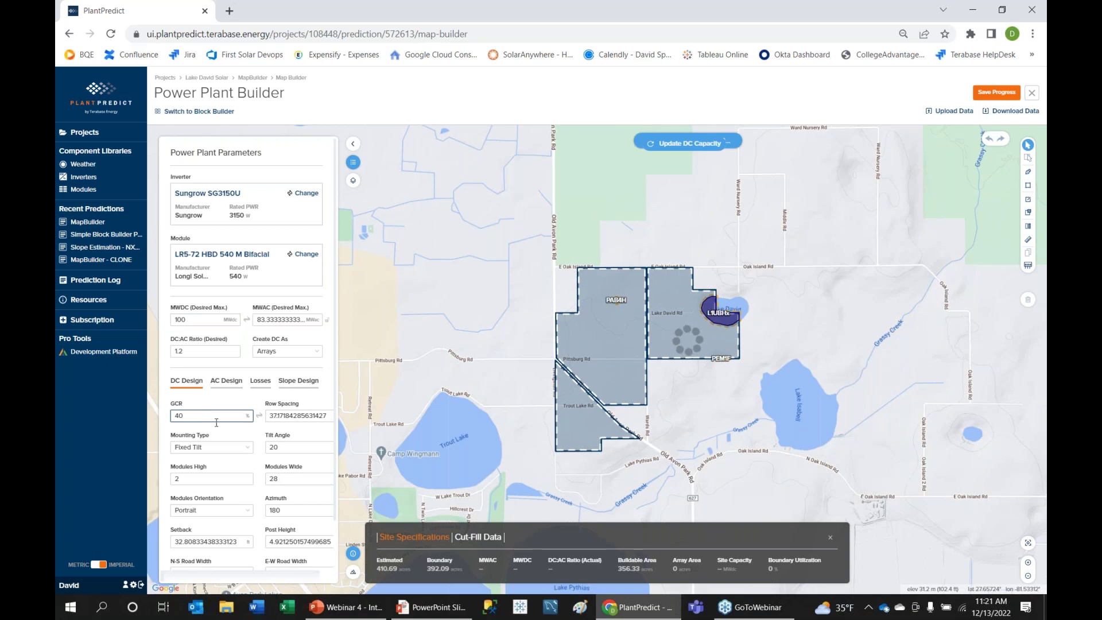
left_click(233, 448)
left_click(207, 476)
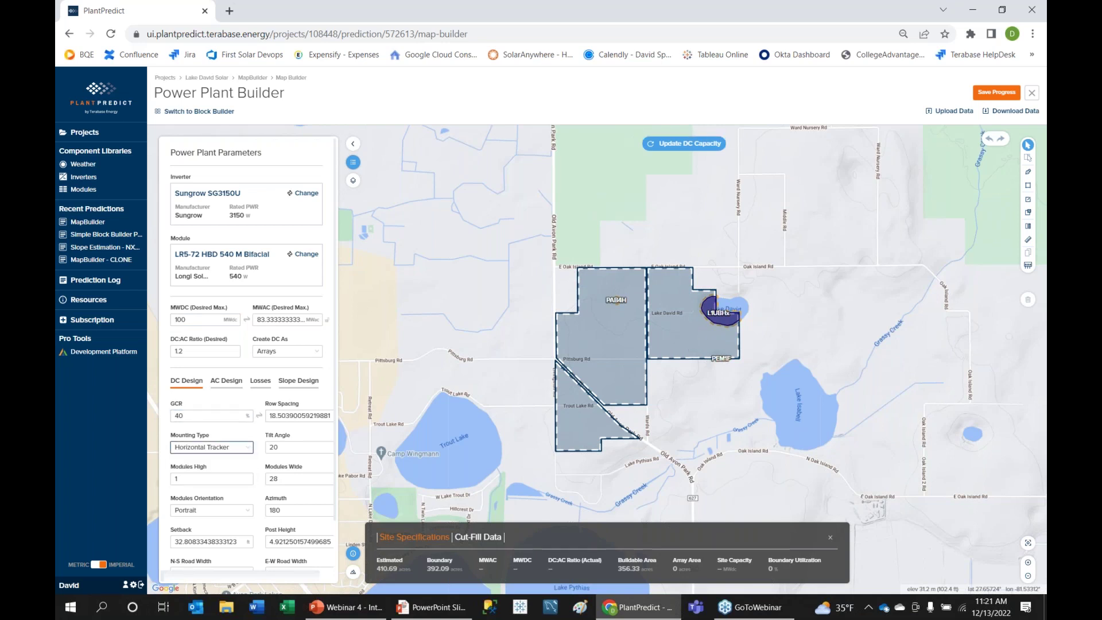
scroll(240, 495, "down", 1)
double_click(179, 516)
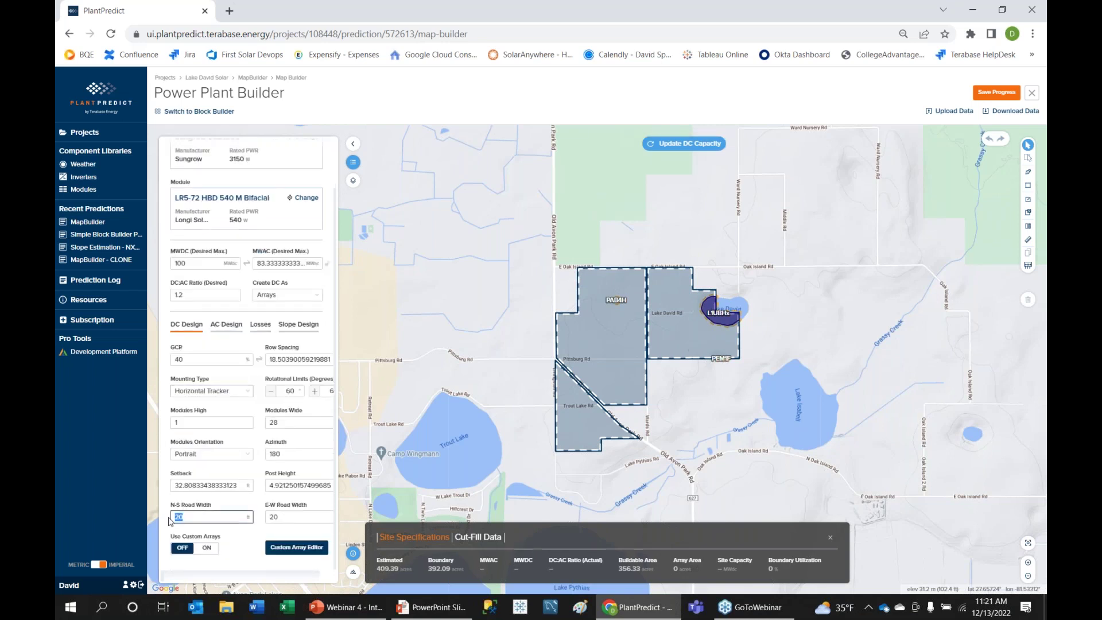
type("0")
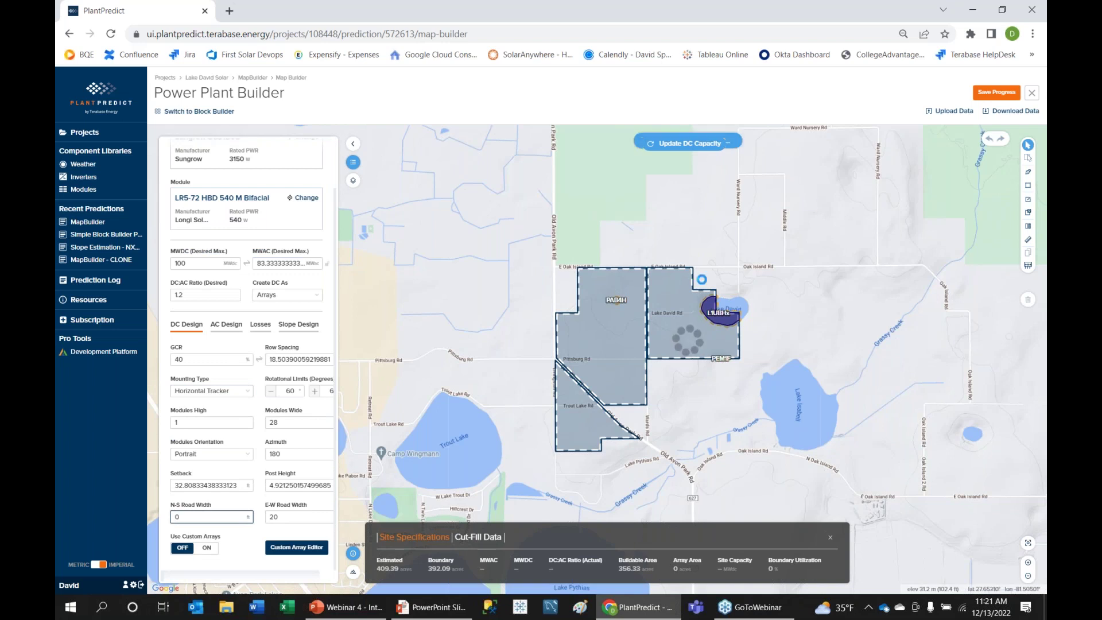
key("Tab")
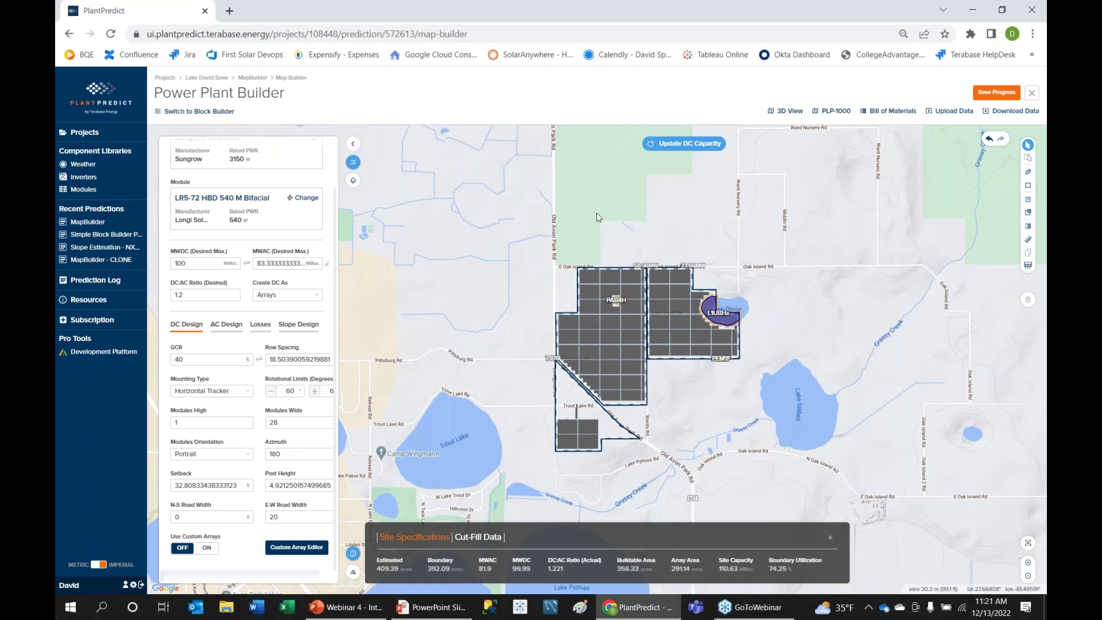
left_click_drag(207, 266, 174, 260)
type("1000")
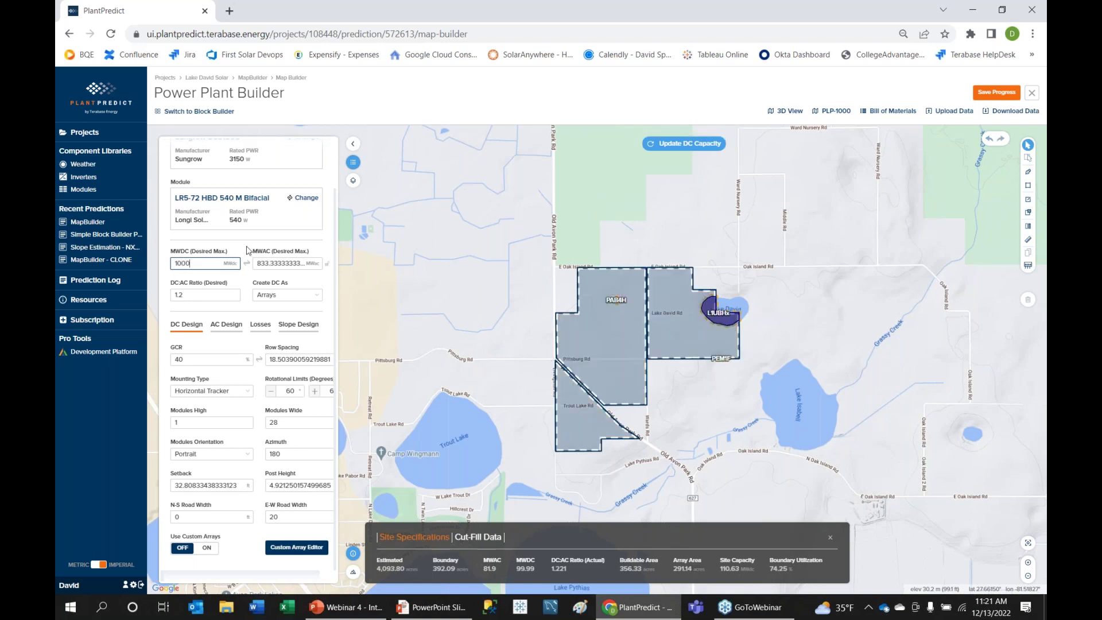
Update DC Capacity to reach 110.63 MWdc, then view the site in the Terrain Viewer.
left_click(684, 143)
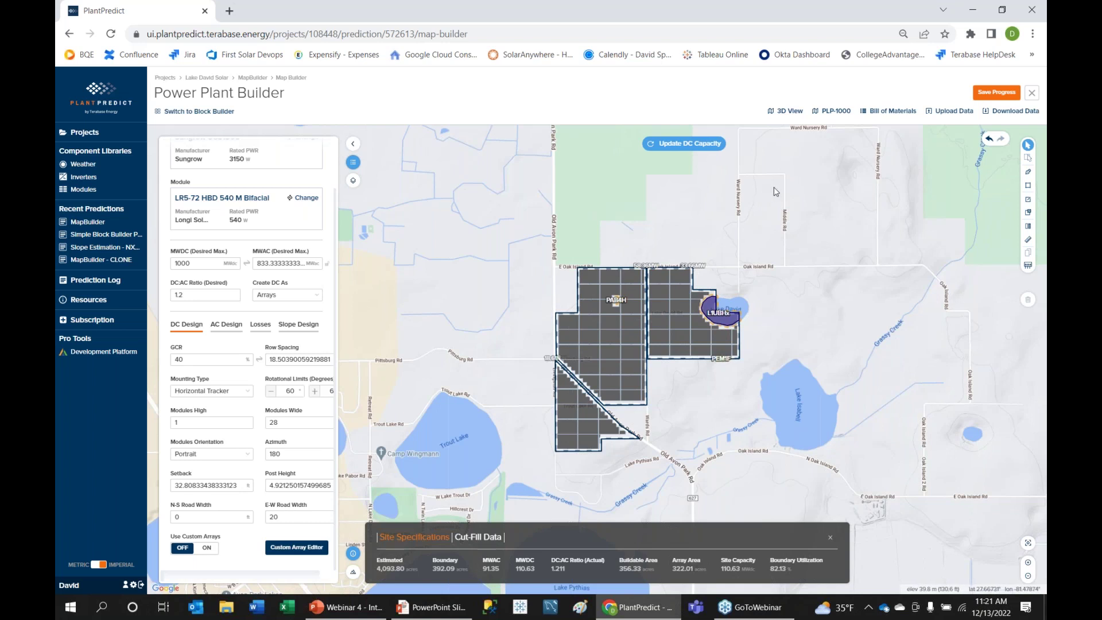
left_click(786, 111)
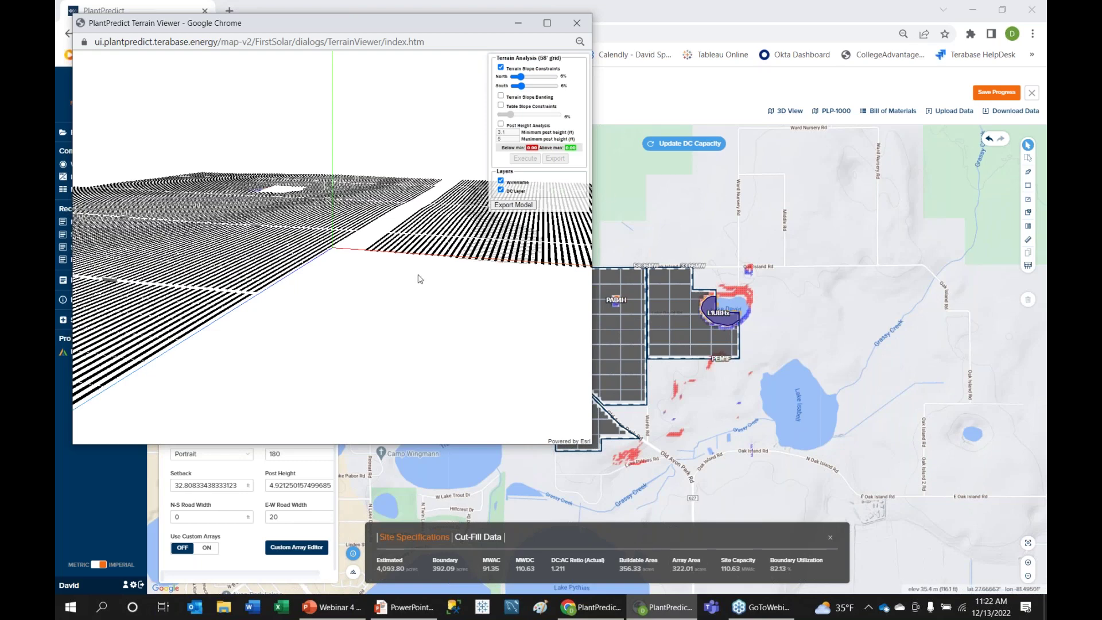
Inspect the arrays in a full-screen Terrain Viewer with wireframe off, then close it.
left_click(546, 23)
left_click(956, 164)
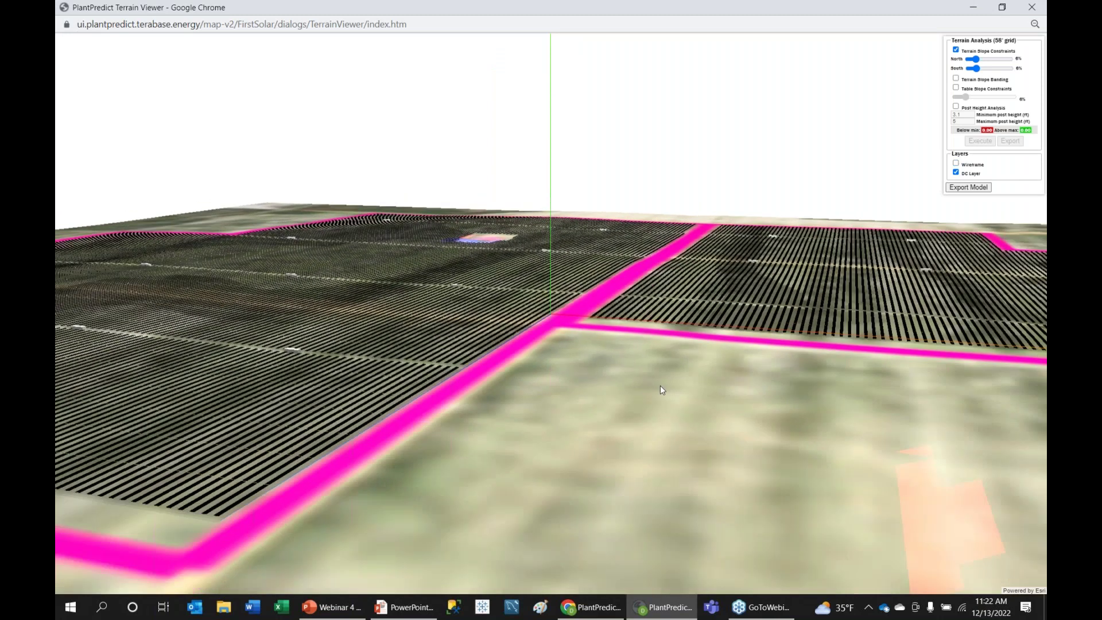
left_click_drag(660, 384, 602, 408)
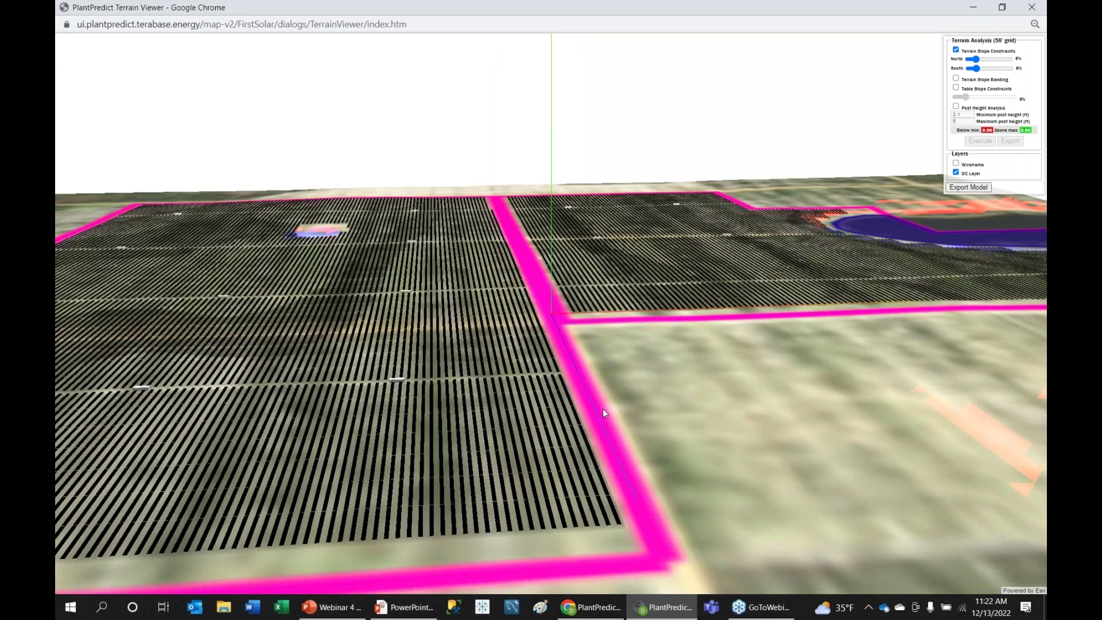
scroll(602, 409, "down", 3)
left_click_drag(457, 390, 461, 350)
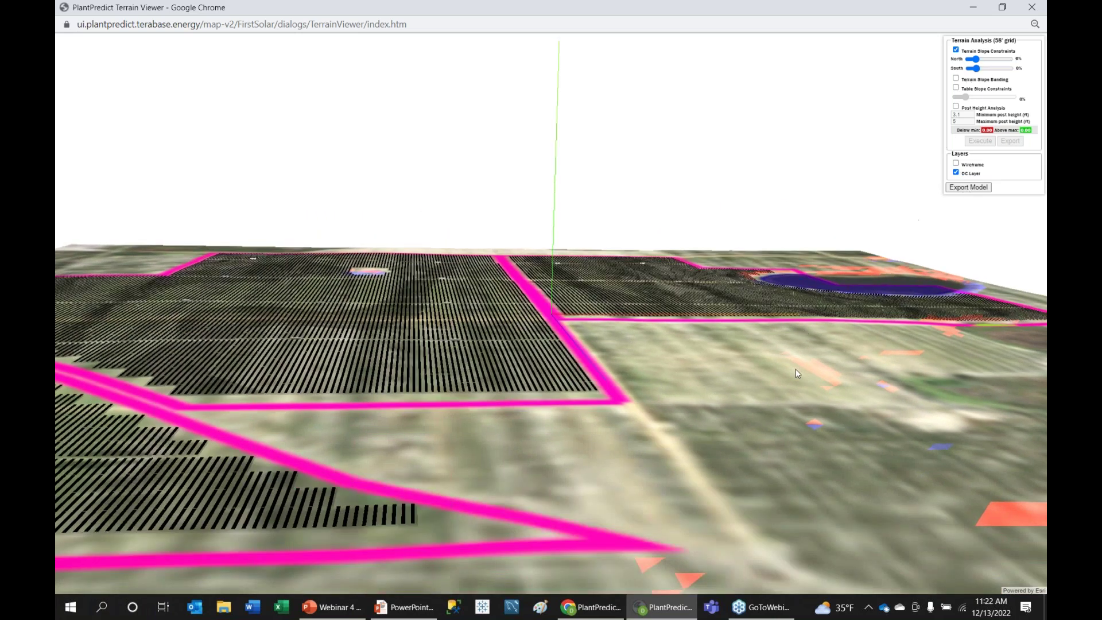
left_click_drag(766, 387, 765, 459)
scroll(433, 319, "up", 4)
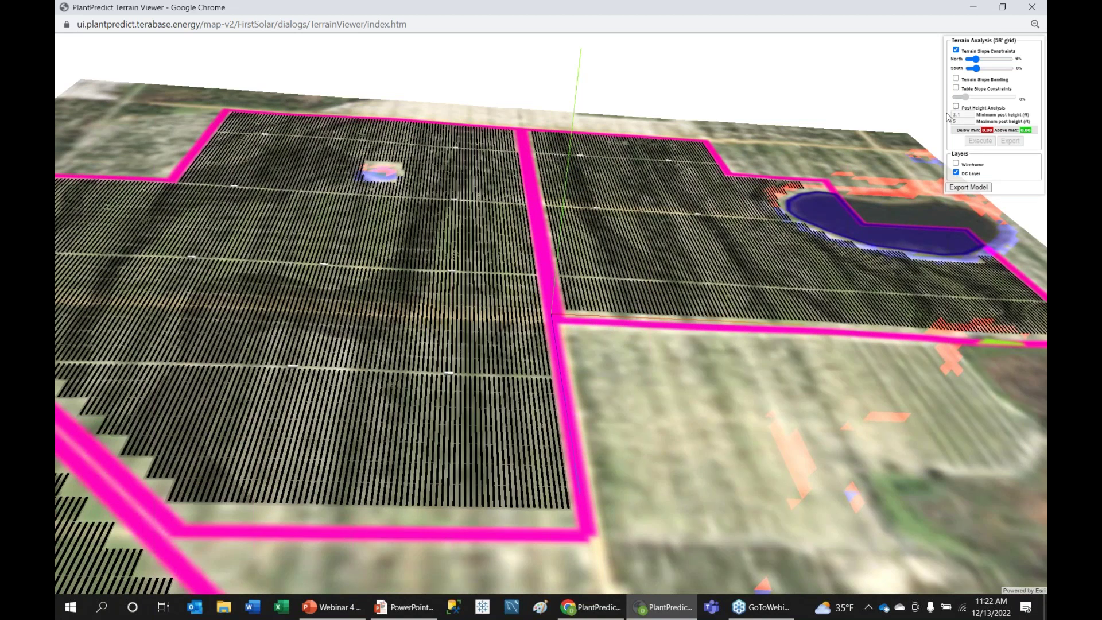
left_click(1032, 7)
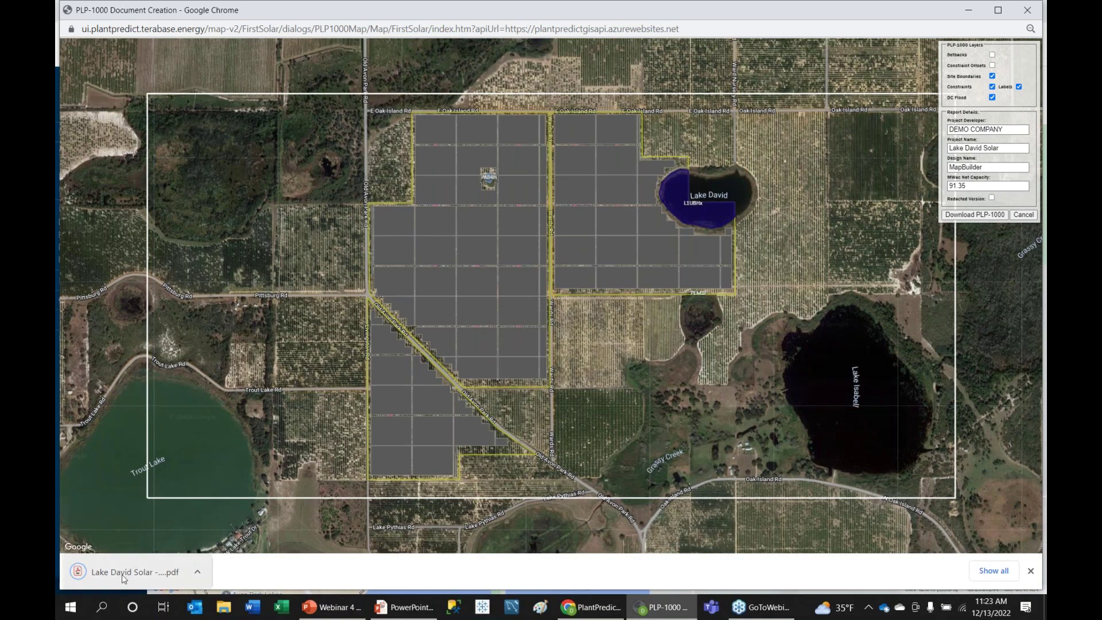
Review the downloaded PLP-1000 layout PDF and close the PPLayout-B-Landscape tab.
left_click(123, 576)
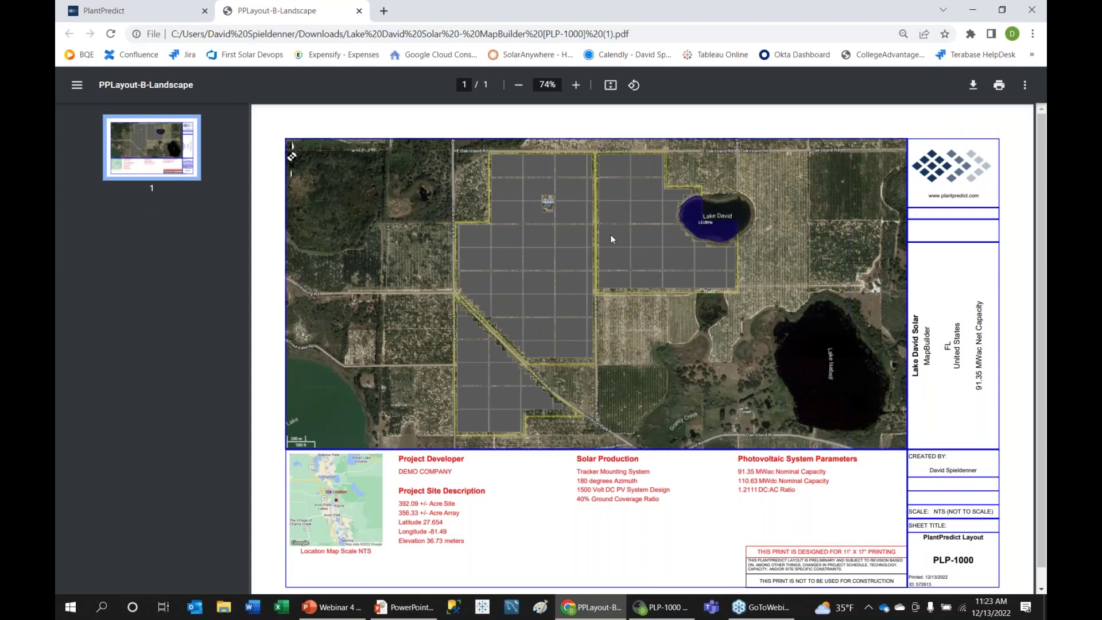
left_click(359, 11)
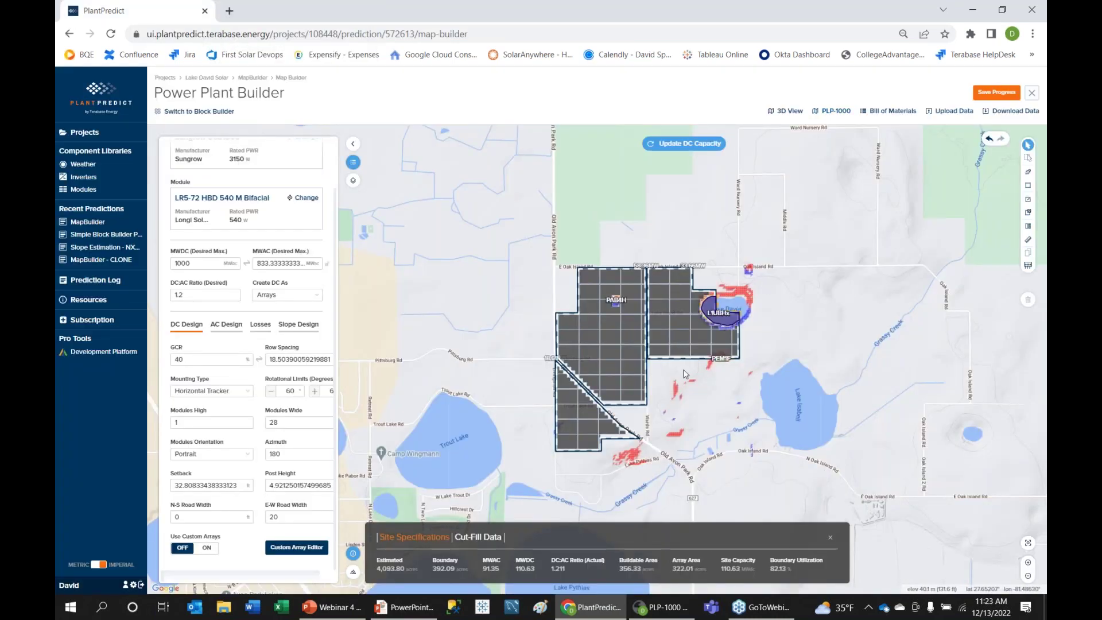
scroll(646, 357, "up", 3)
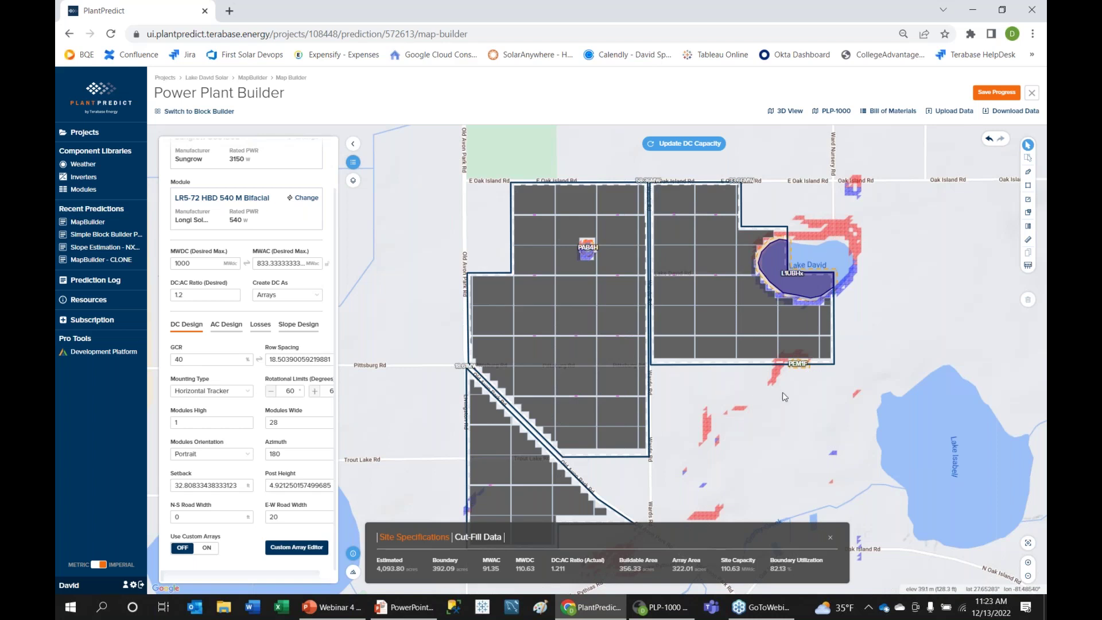
left_click(696, 147)
left_click(891, 112)
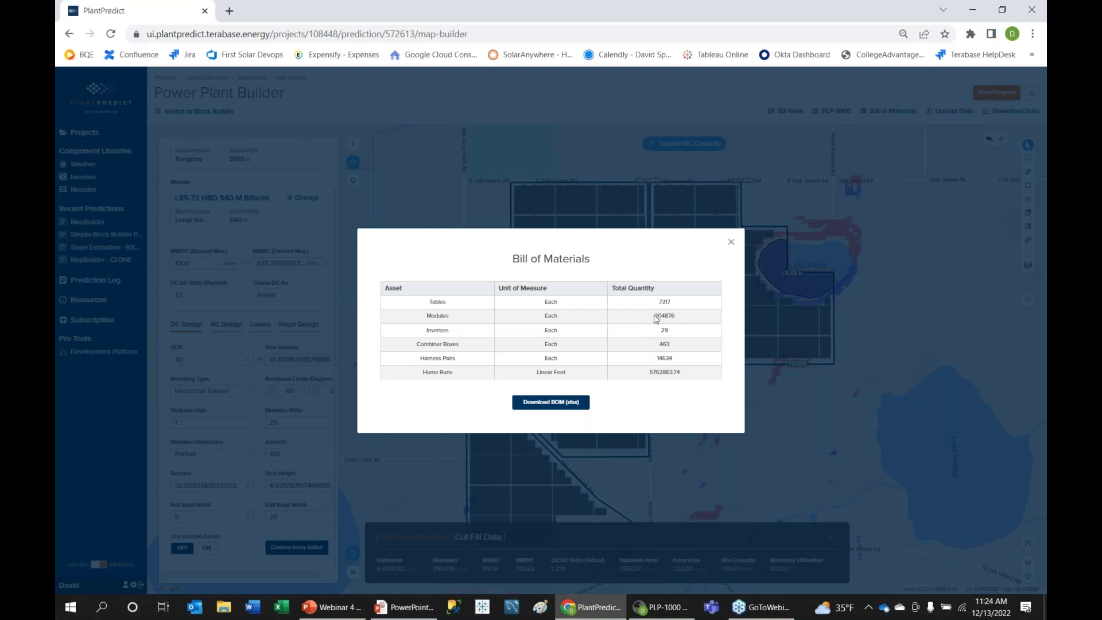
left_click(732, 243)
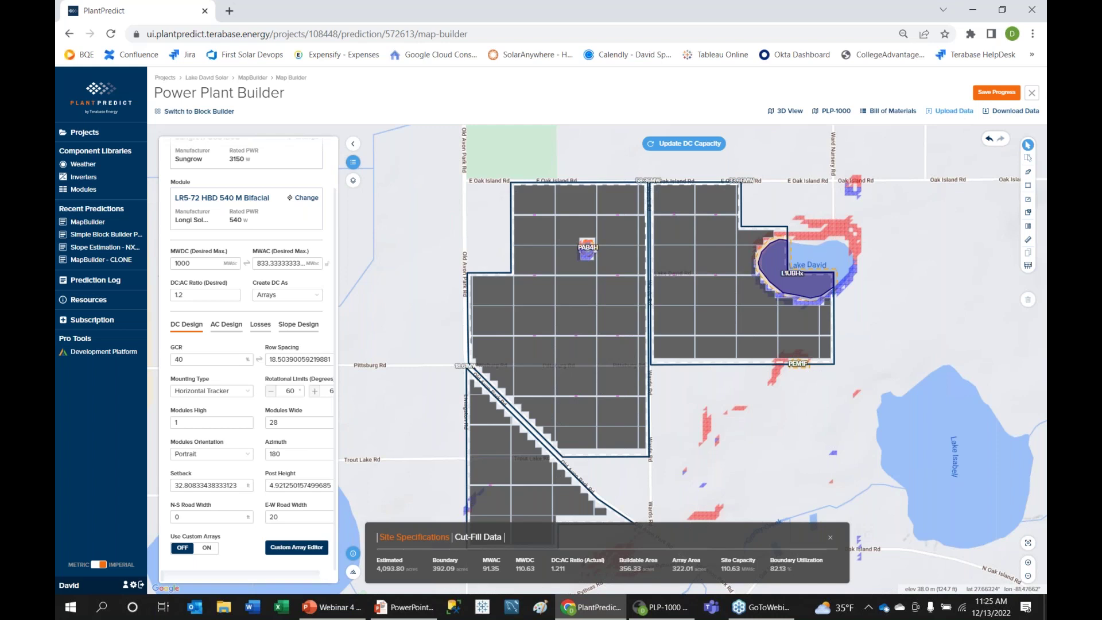
left_click(954, 112)
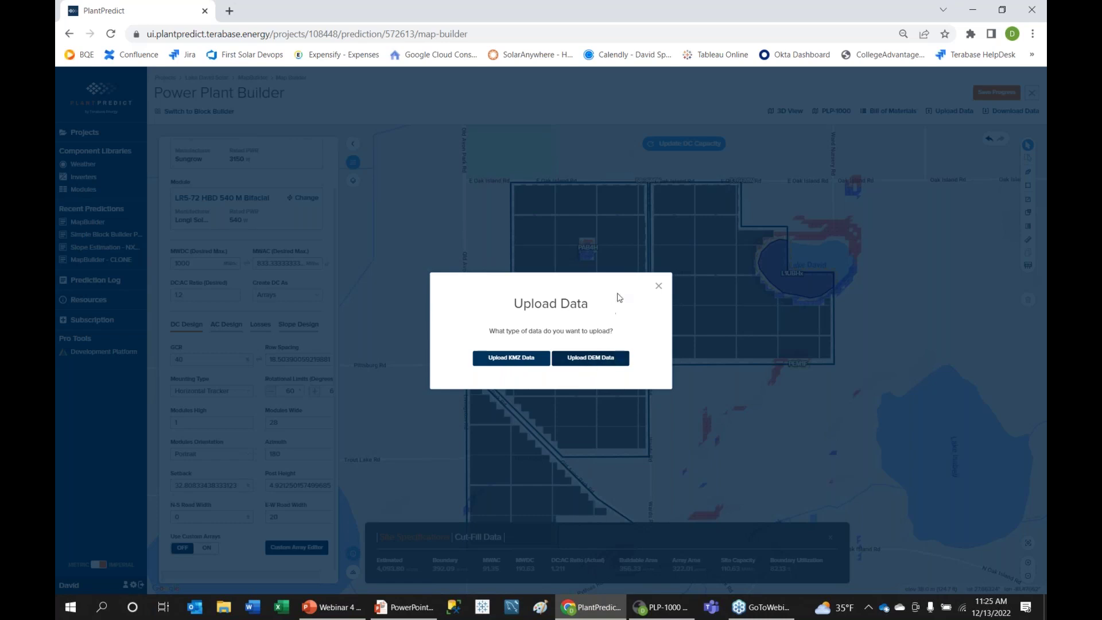
Export the site layout from Download Data as KMZ and open the downloaded file.
left_click(658, 287)
left_click(1009, 114)
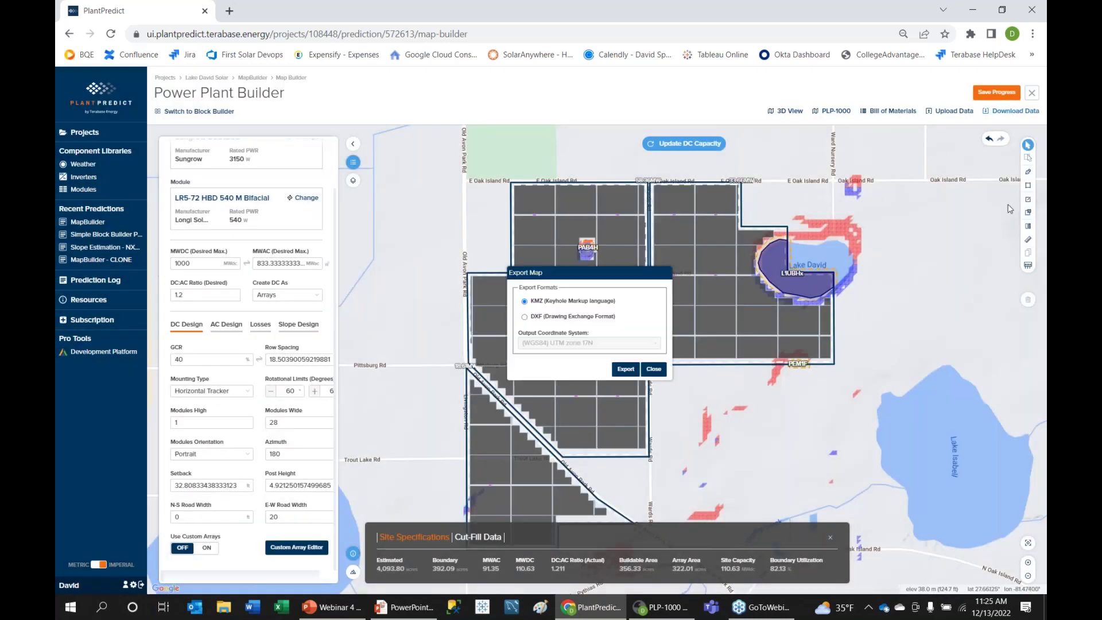
left_click(627, 371)
left_click(118, 577)
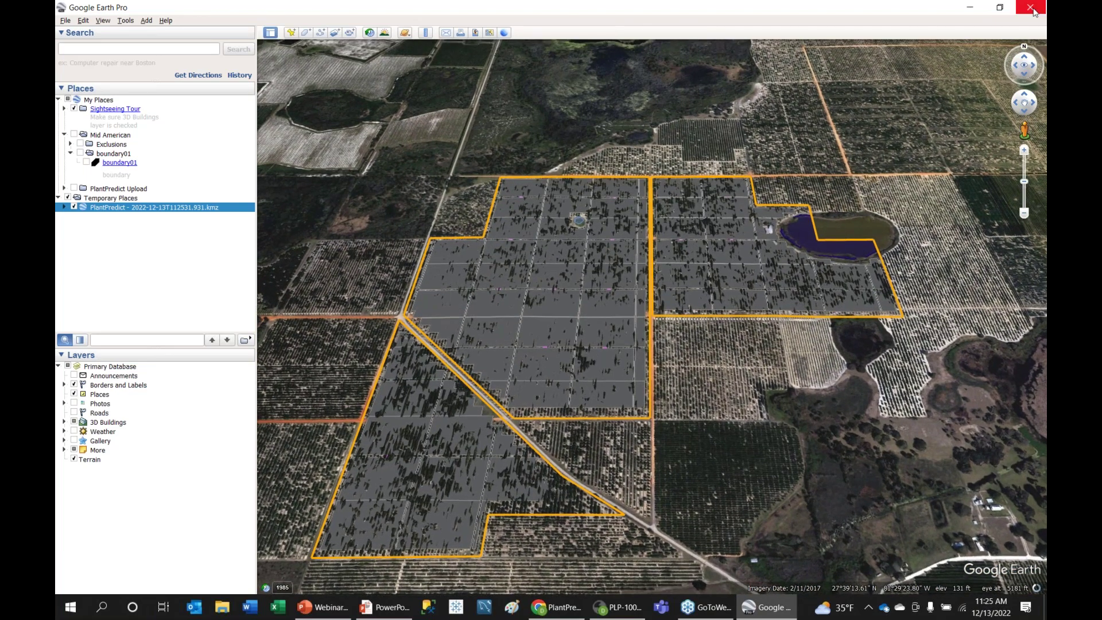
Close Google Earth Pro and discard the unsaved temporary places.
left_click(1031, 8)
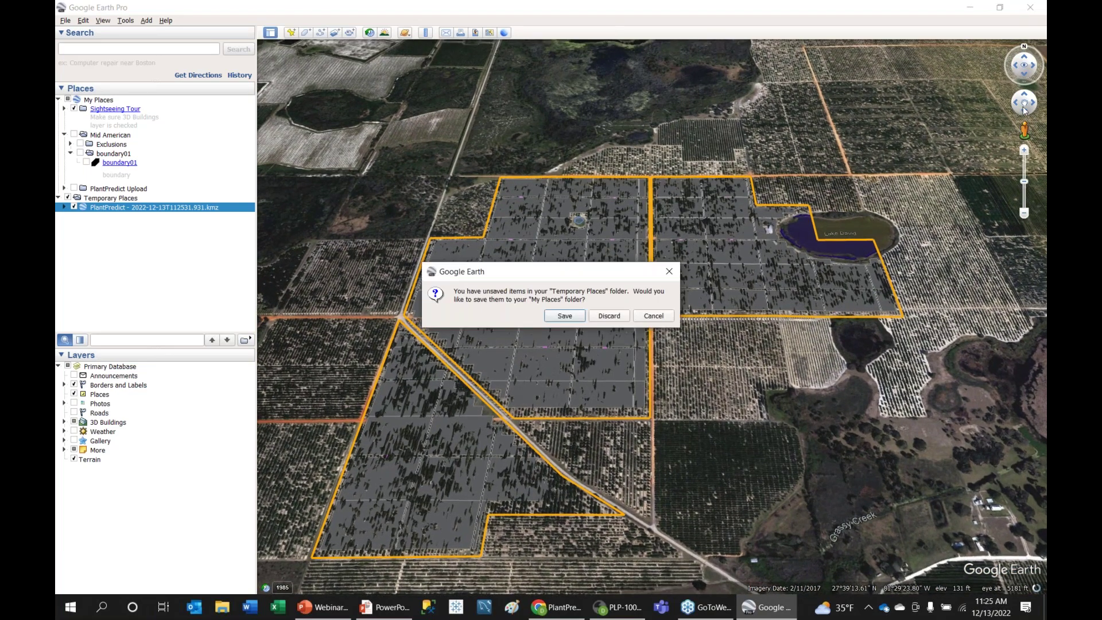
left_click(606, 315)
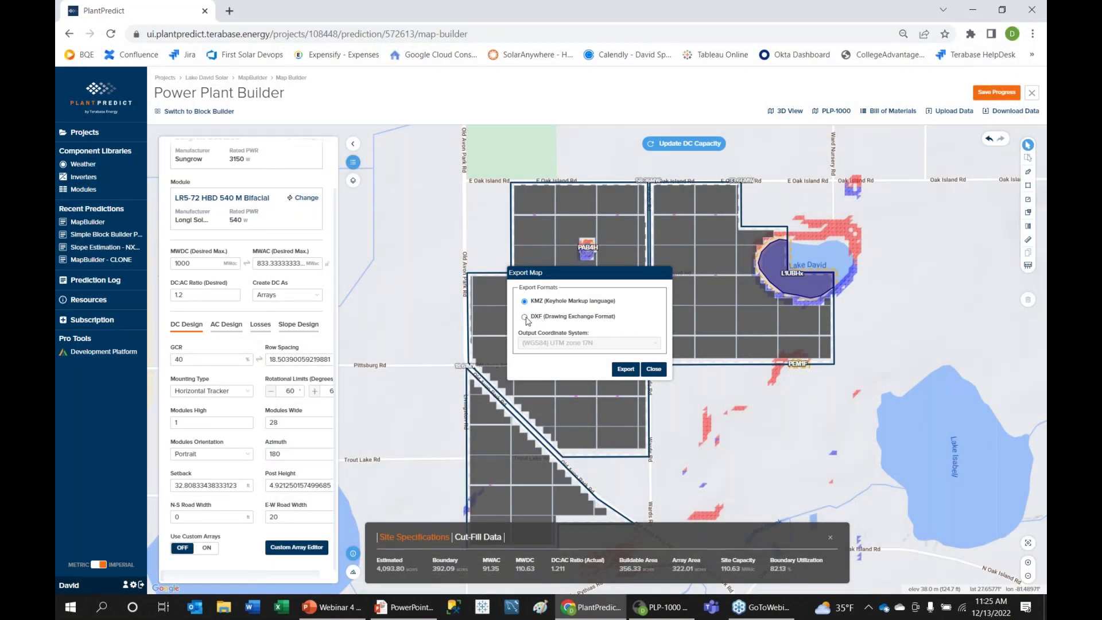
Close Export Map without exporting, save the MapBuilder layout progress, and exit the builder.
left_click(525, 318)
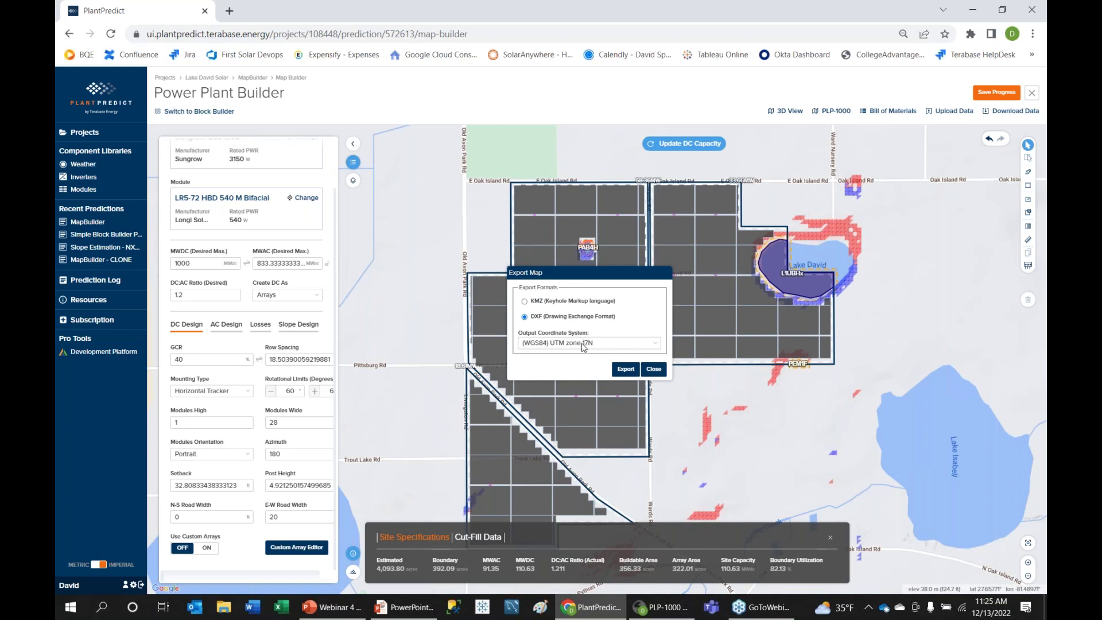
left_click(655, 371)
left_click(1005, 100)
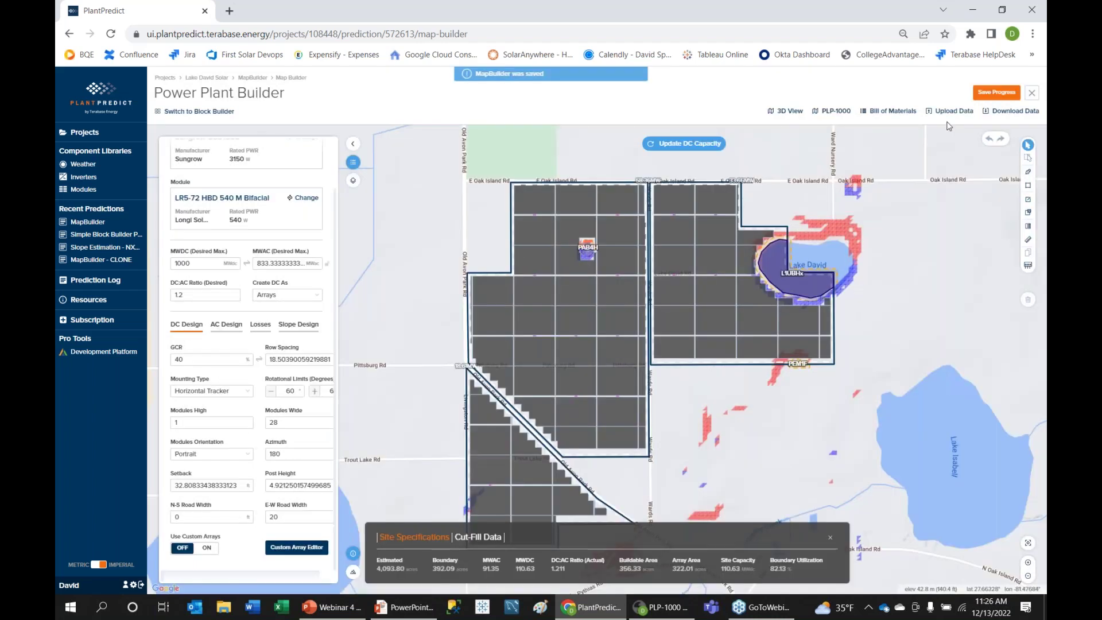
left_click(1031, 93)
left_click(680, 451)
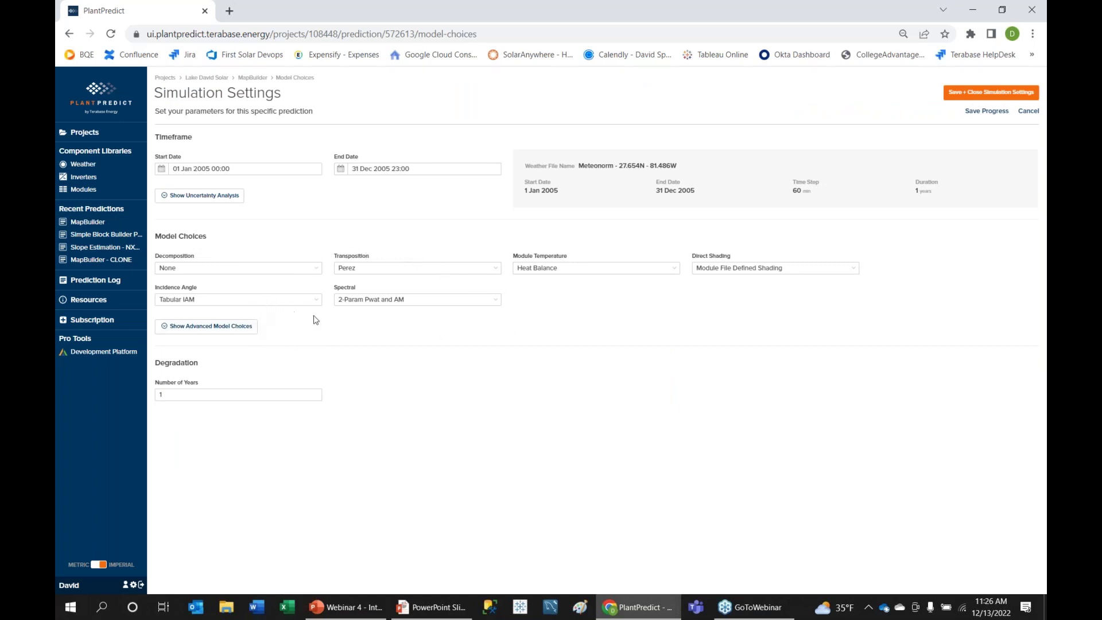
Set Number of Years to 1 and save and close the Simulation Settings.
left_click(229, 327)
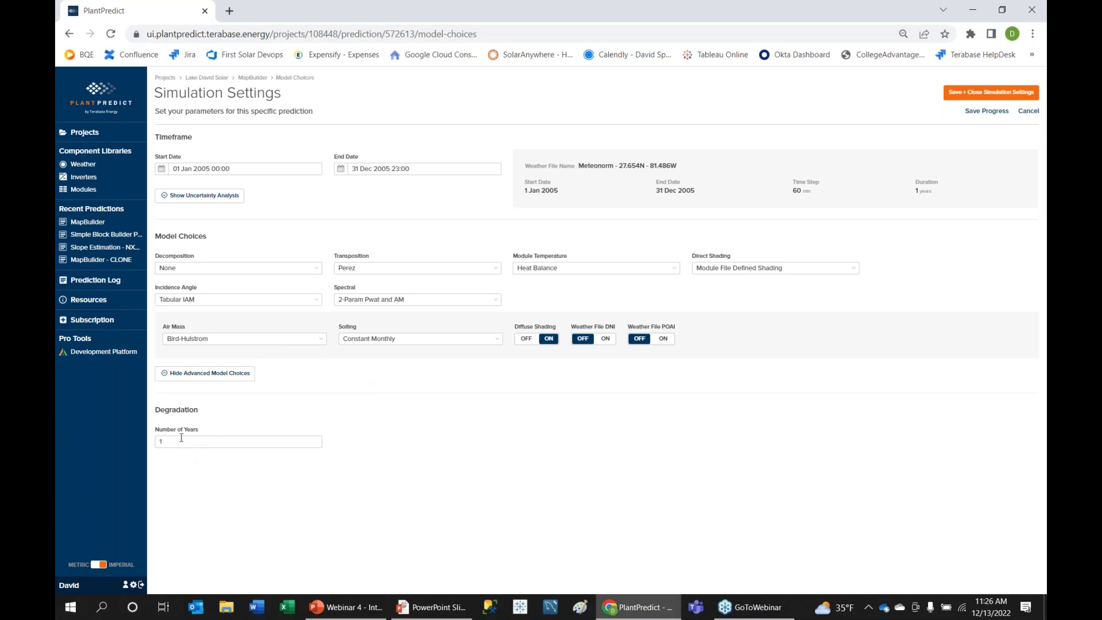
double_click(160, 442)
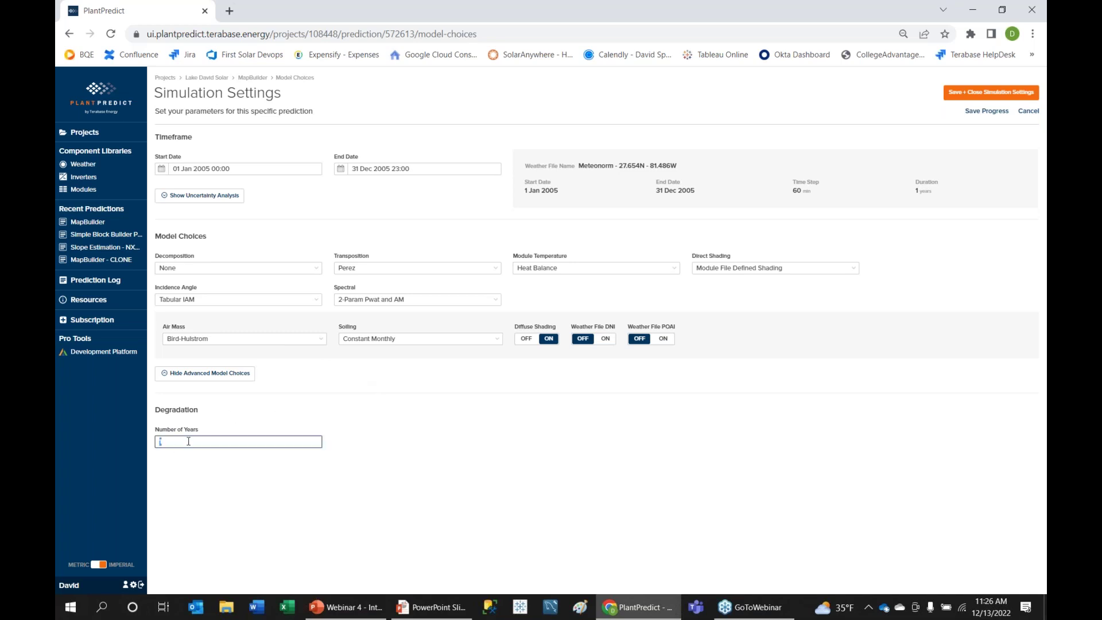
type("20")
double_click(161, 441)
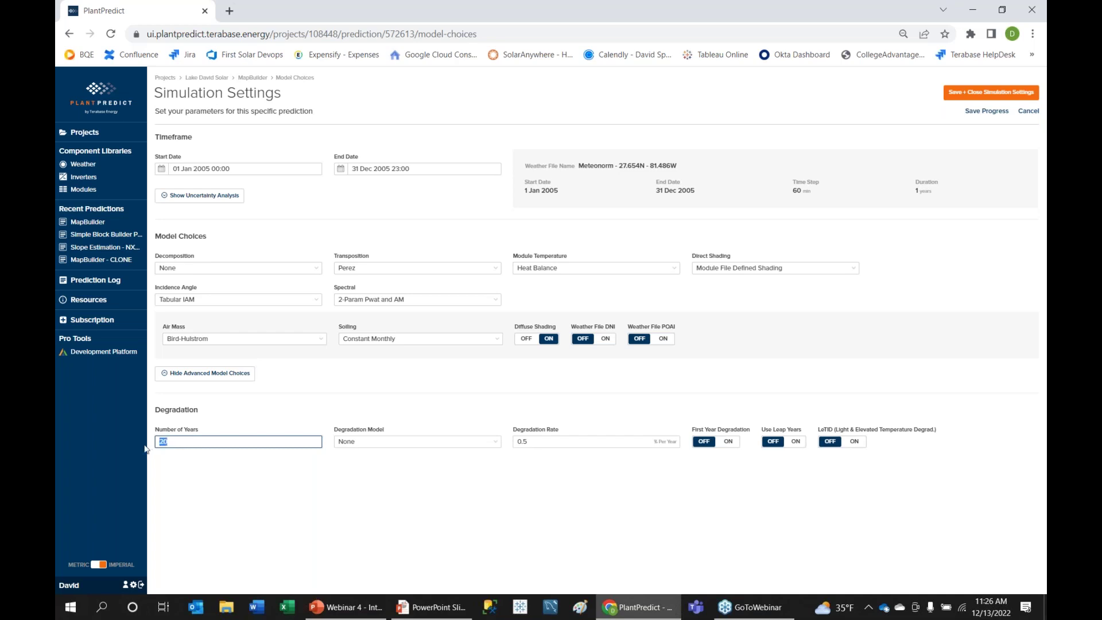
type("1")
left_click(200, 195)
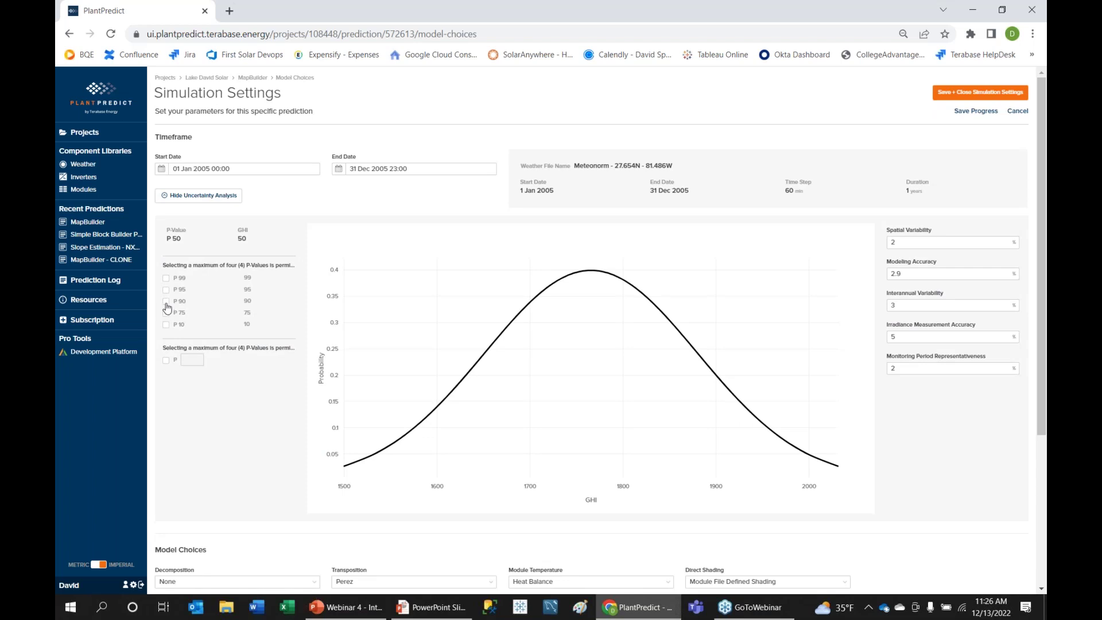
left_click(216, 197)
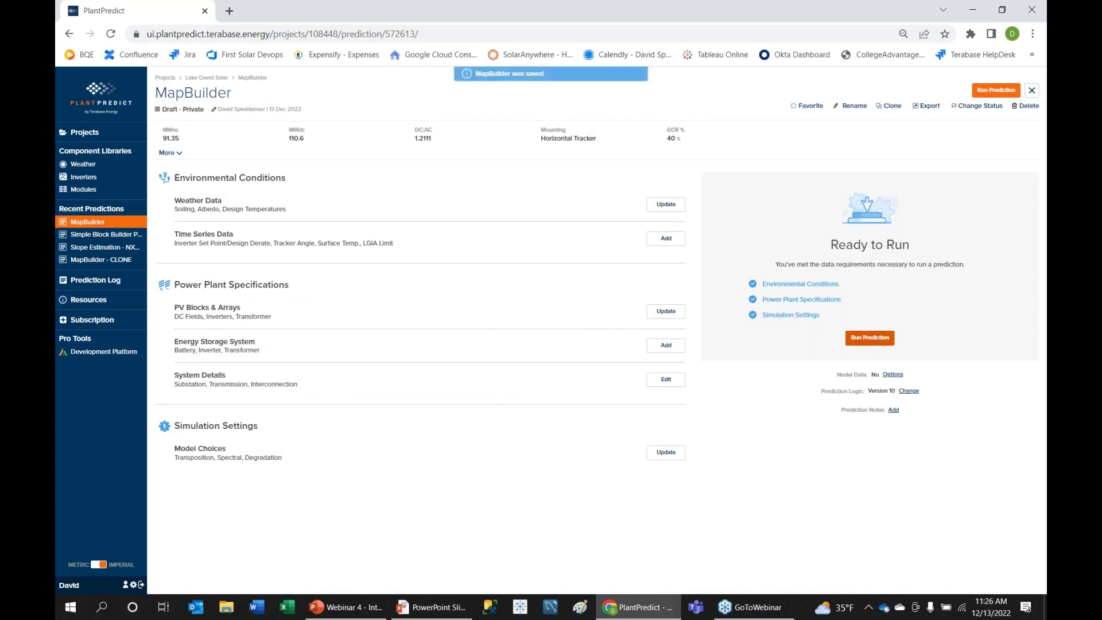
left_click(872, 336)
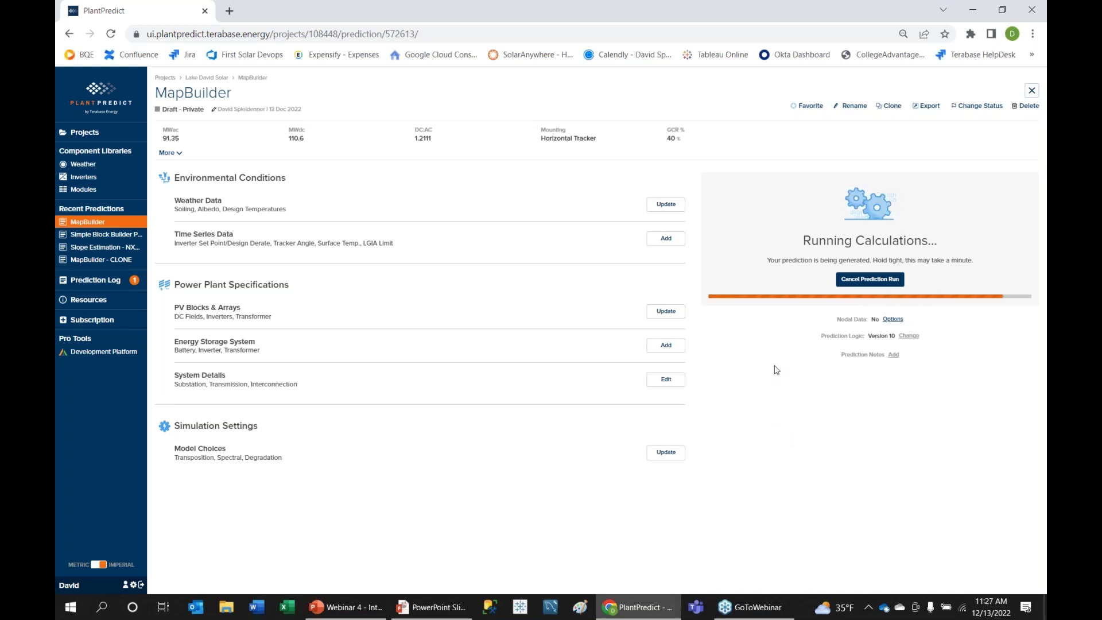
View the finished prediction's energy results: 204.59 GWh net energy, 83.25% performance ratio.
left_click(847, 280)
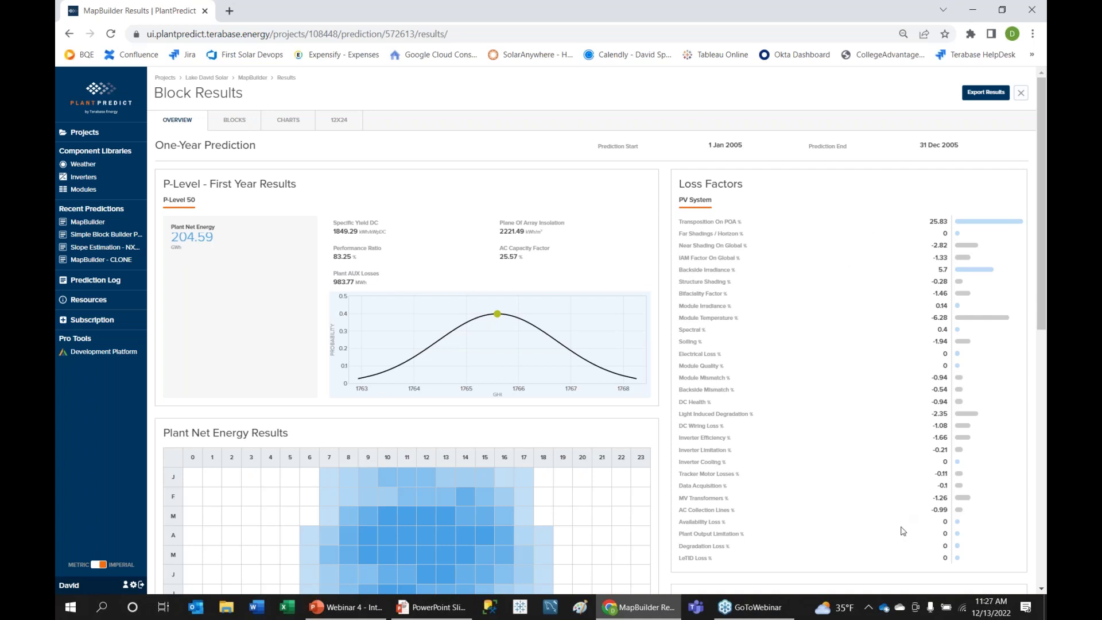
left_click(985, 93)
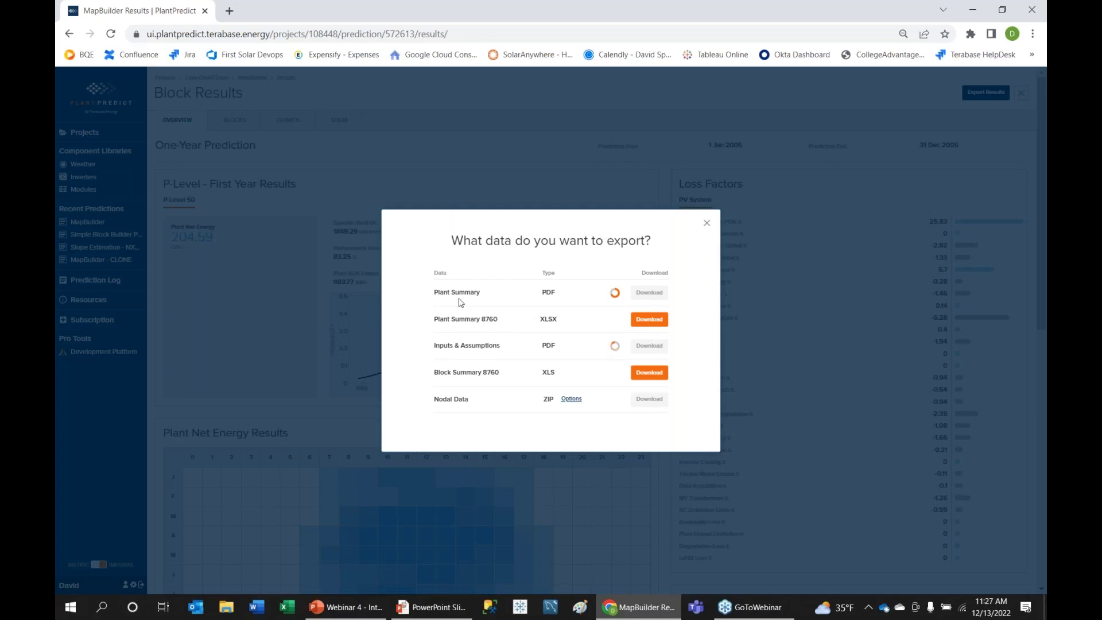
left_click(706, 223)
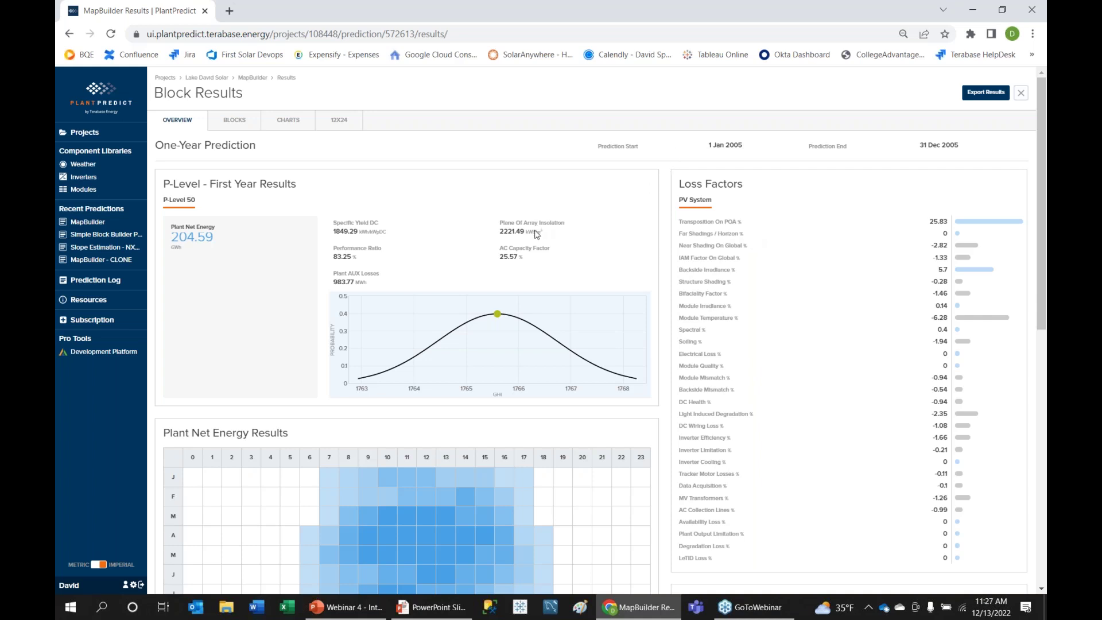
left_click(90, 352)
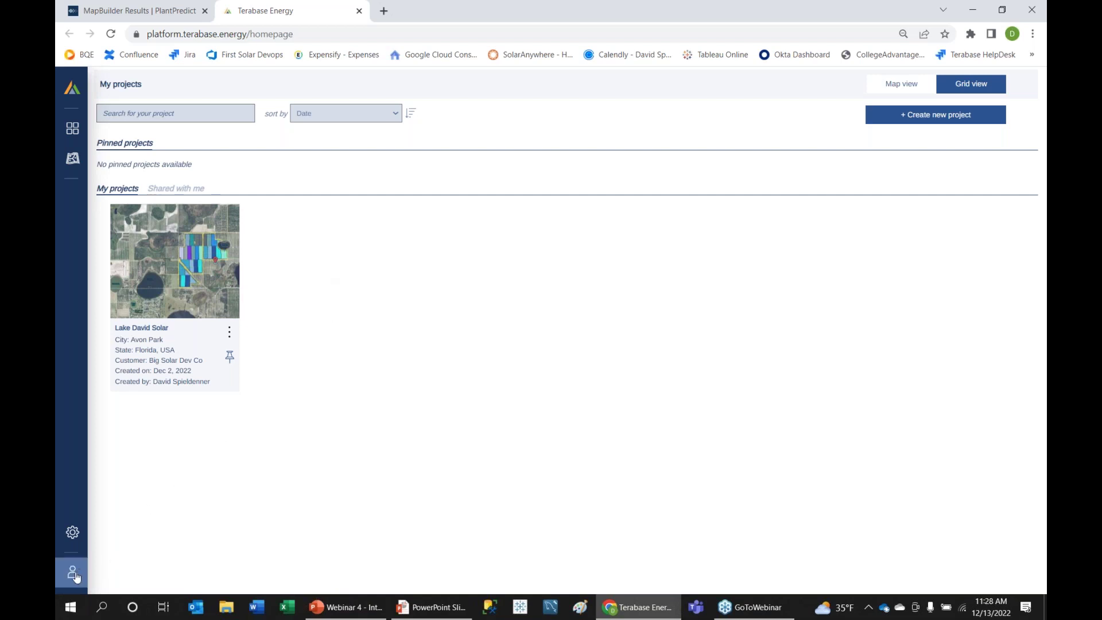
Check the account profile details, then open the Lake David Solar project card.
mouse_move(90, 575)
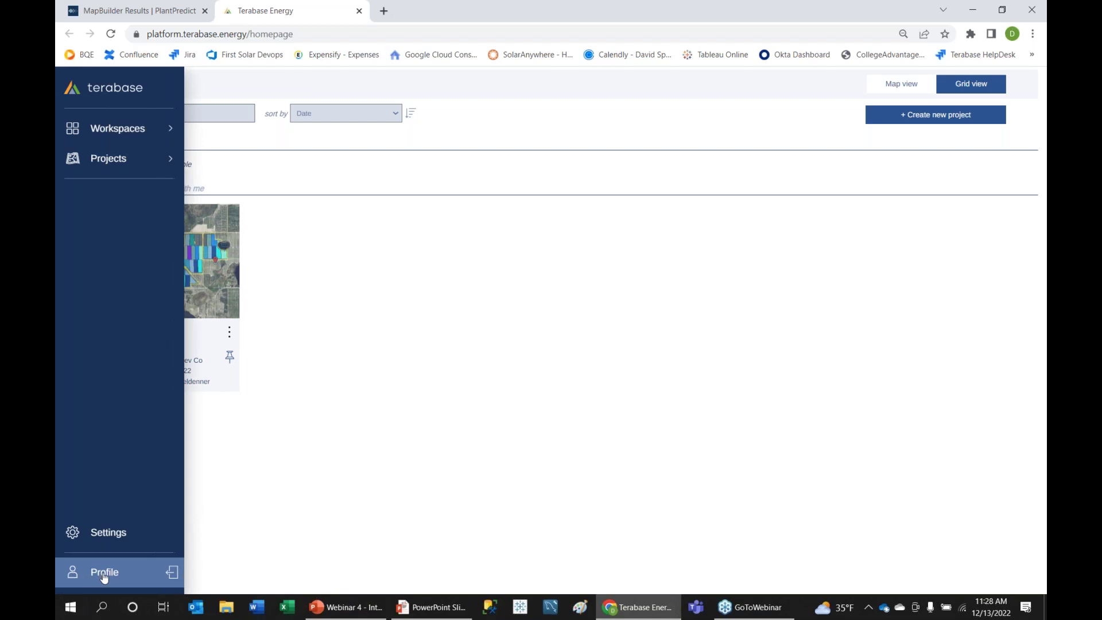
left_click(103, 573)
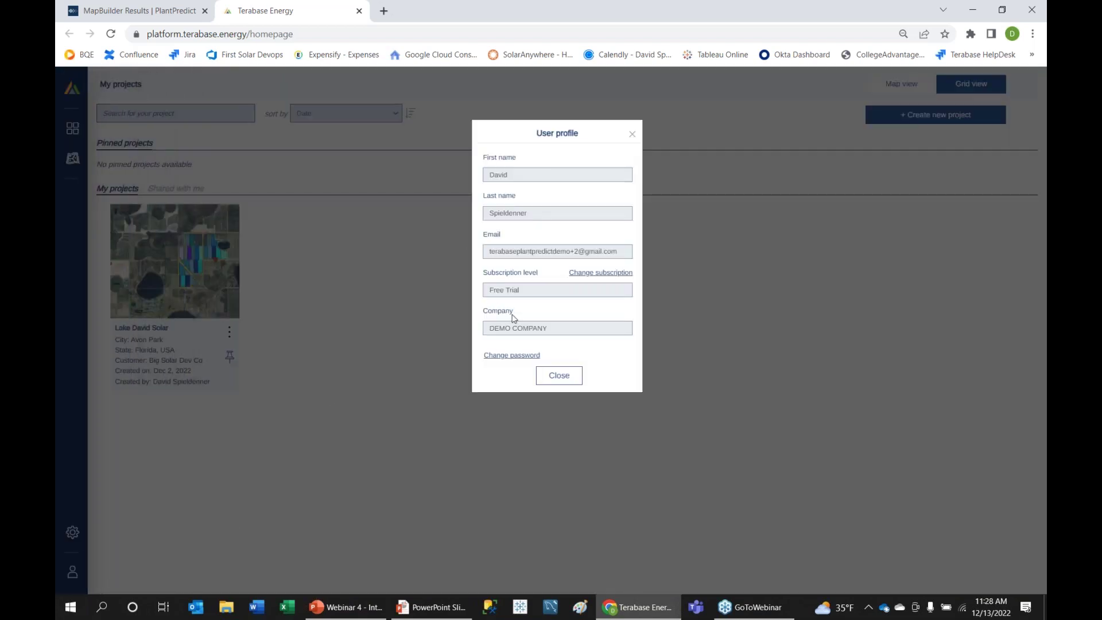
left_click(633, 136)
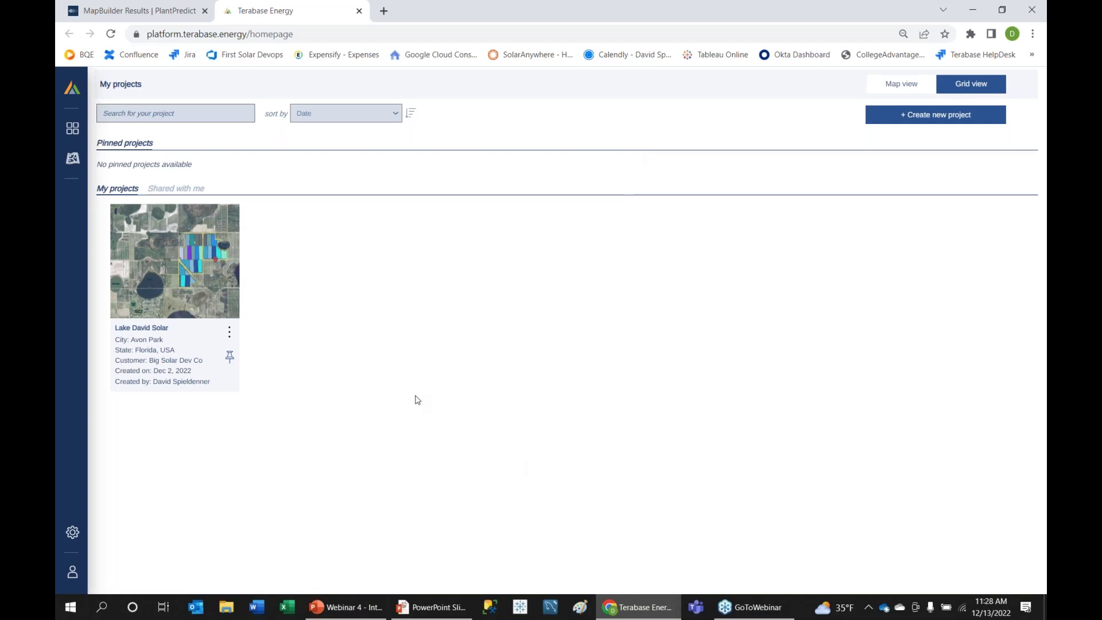
left_click(176, 275)
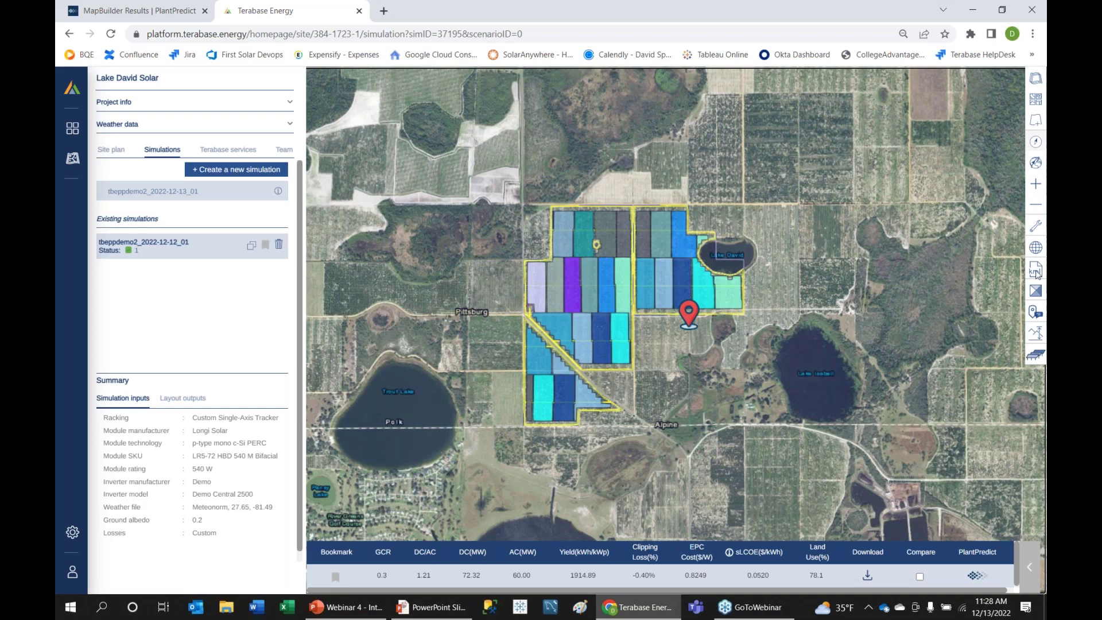
Show the panel array layout on the map, inspect it in 3-D, and start a new simulation.
left_click(1036, 354)
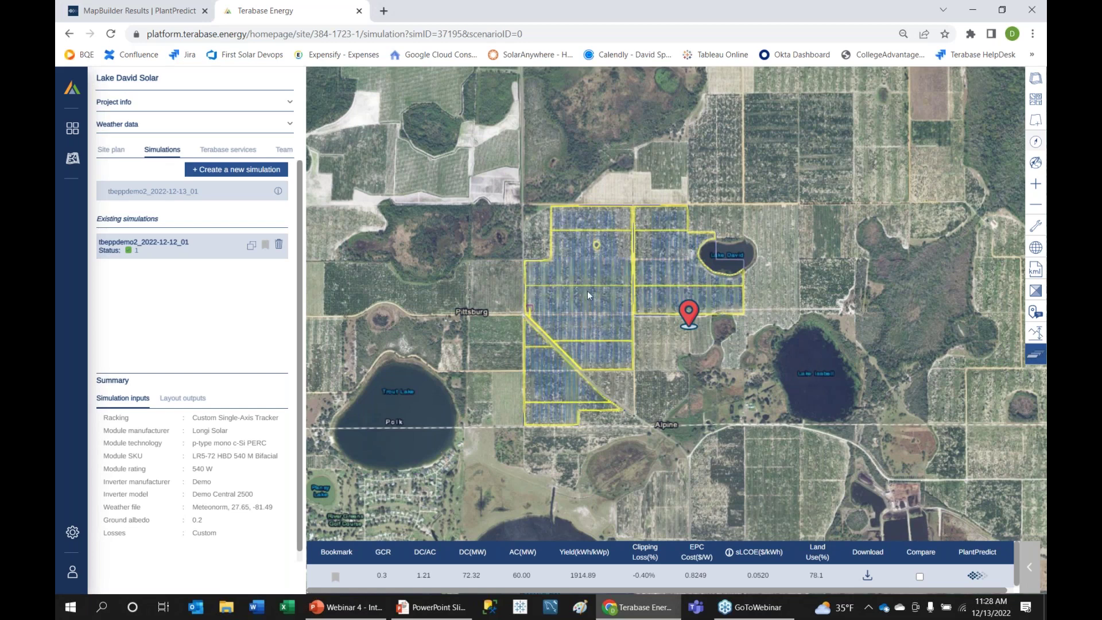
scroll(606, 309, "up", 5)
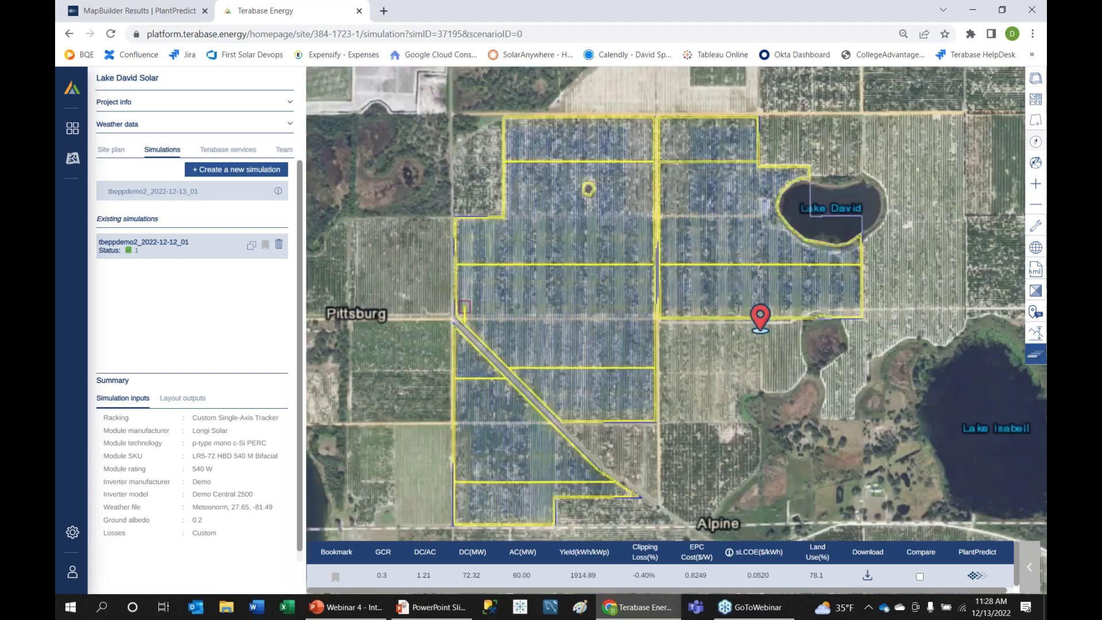
scroll(602, 329, "up", 5)
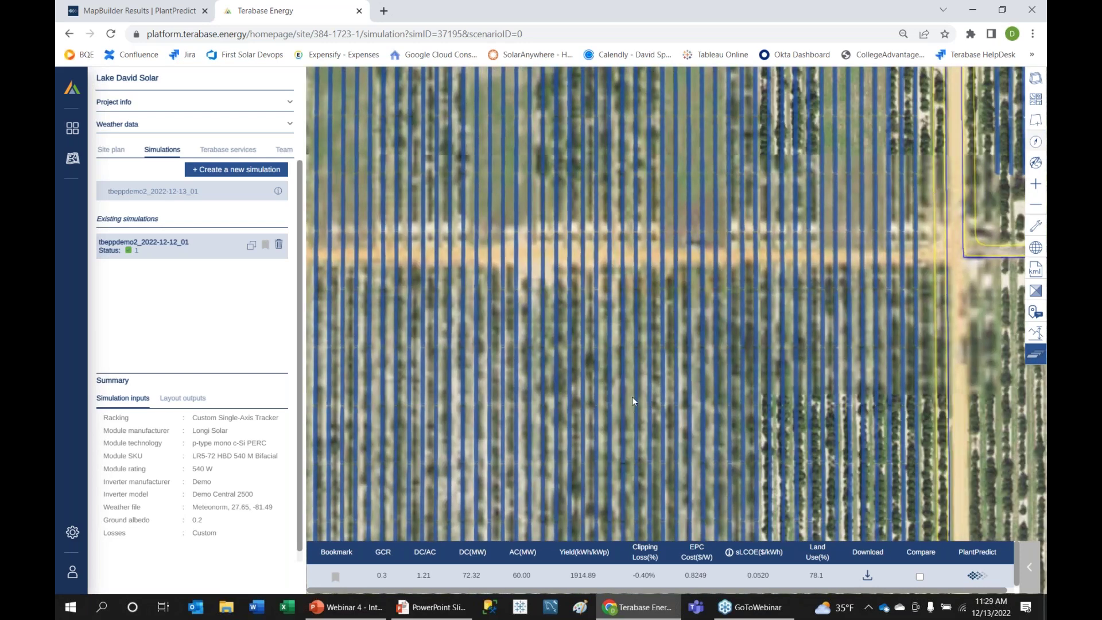
scroll(632, 397, "up", 3)
left_click_drag(722, 249, 806, 300)
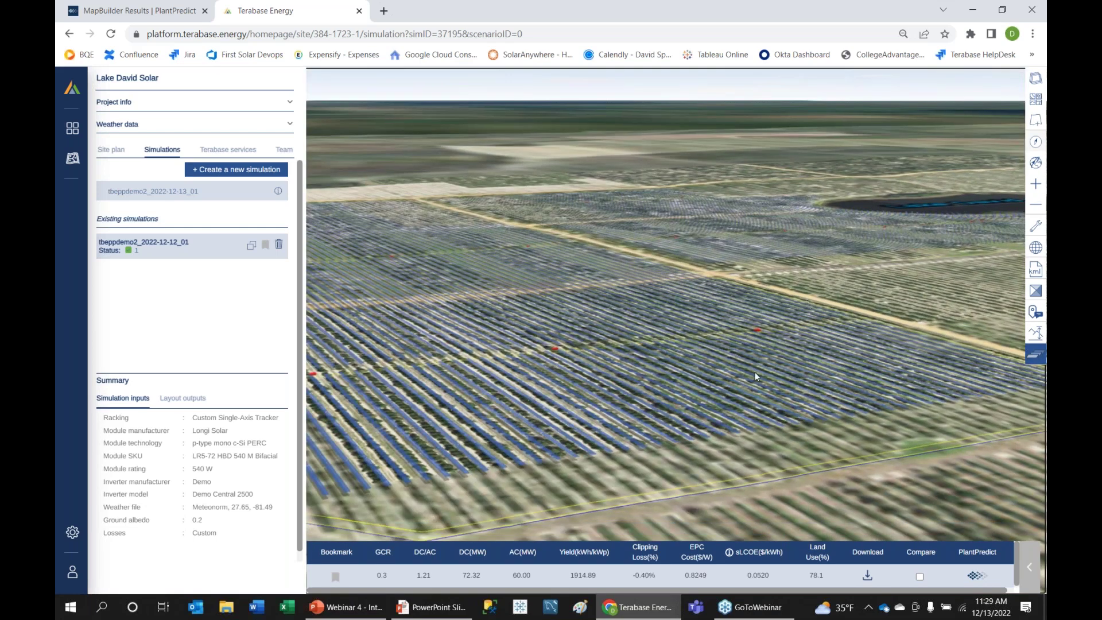
scroll(755, 372, "up", 5)
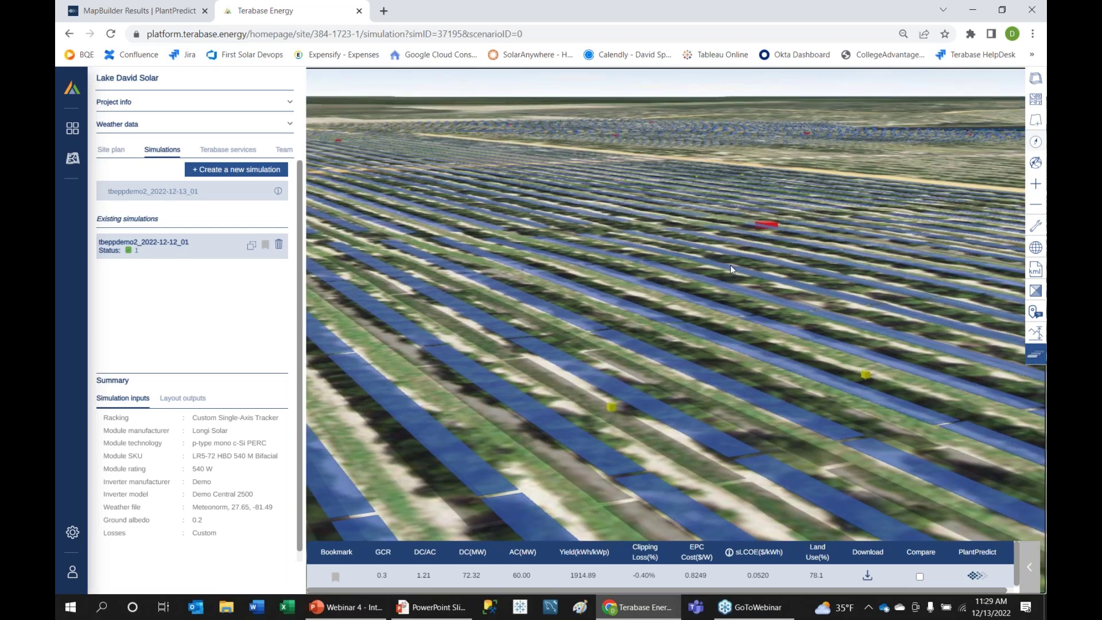
scroll(699, 299, "up", 5)
scroll(631, 390, "down", 10)
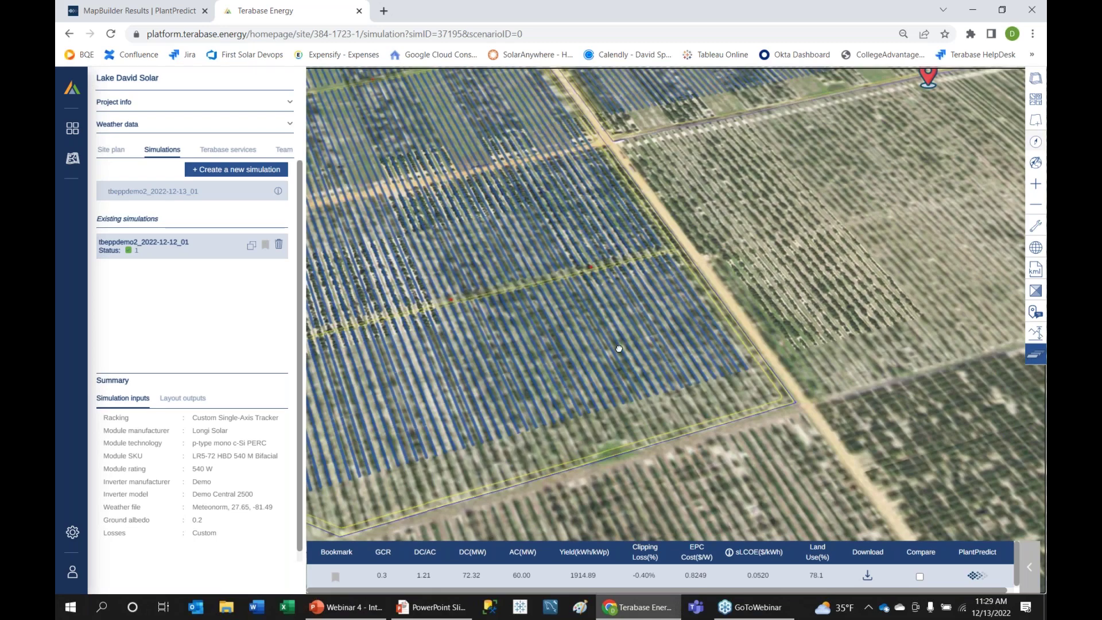
left_click_drag(618, 348, 494, 390)
scroll(497, 386, "down", 10)
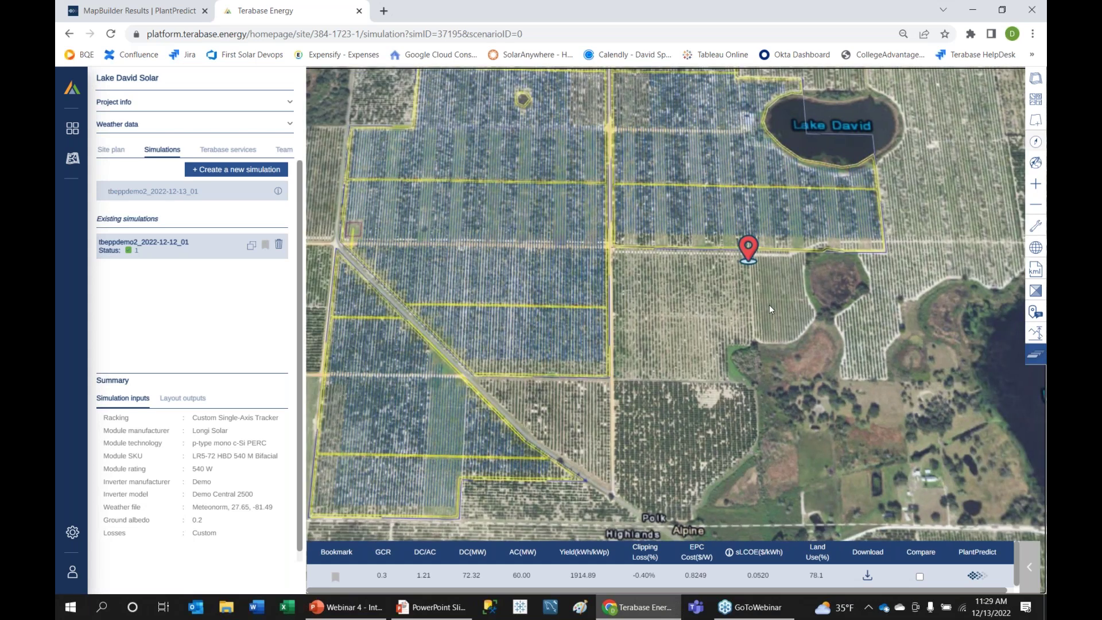
left_click_drag(769, 304, 758, 307)
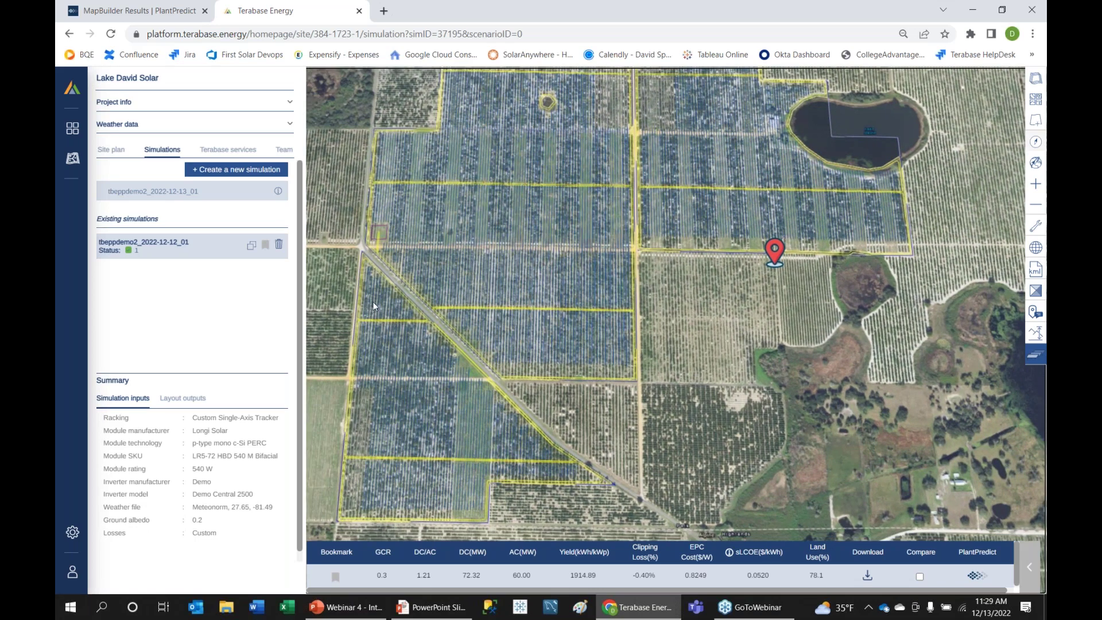
left_click(229, 170)
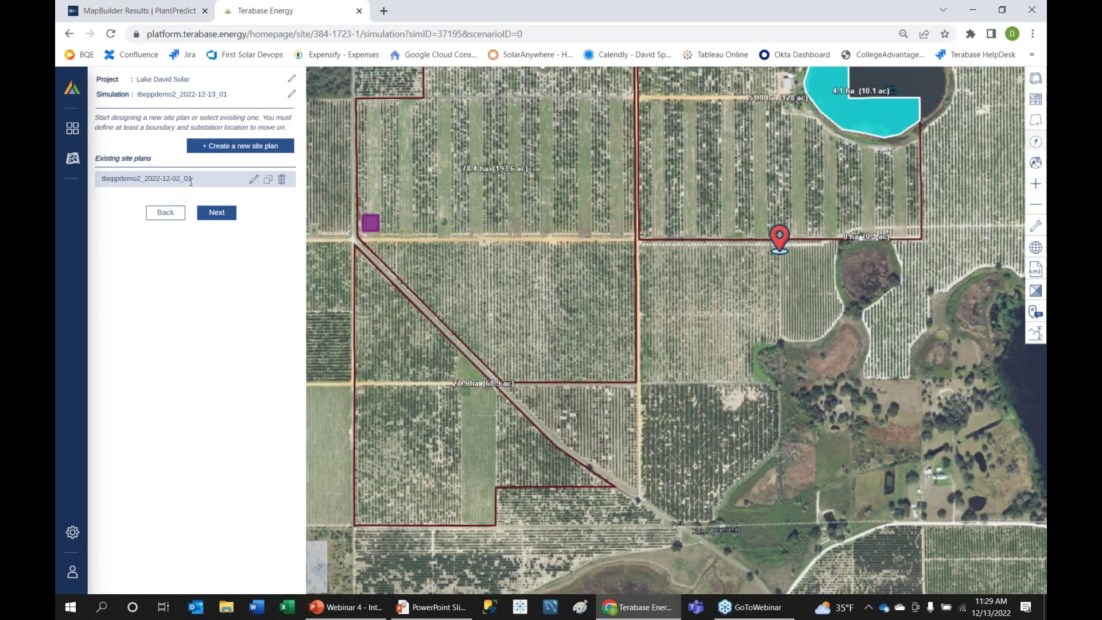
Edit the existing site plan, using Site Boundary_0 from Florida.kmz as a site boundary.
left_click(253, 179)
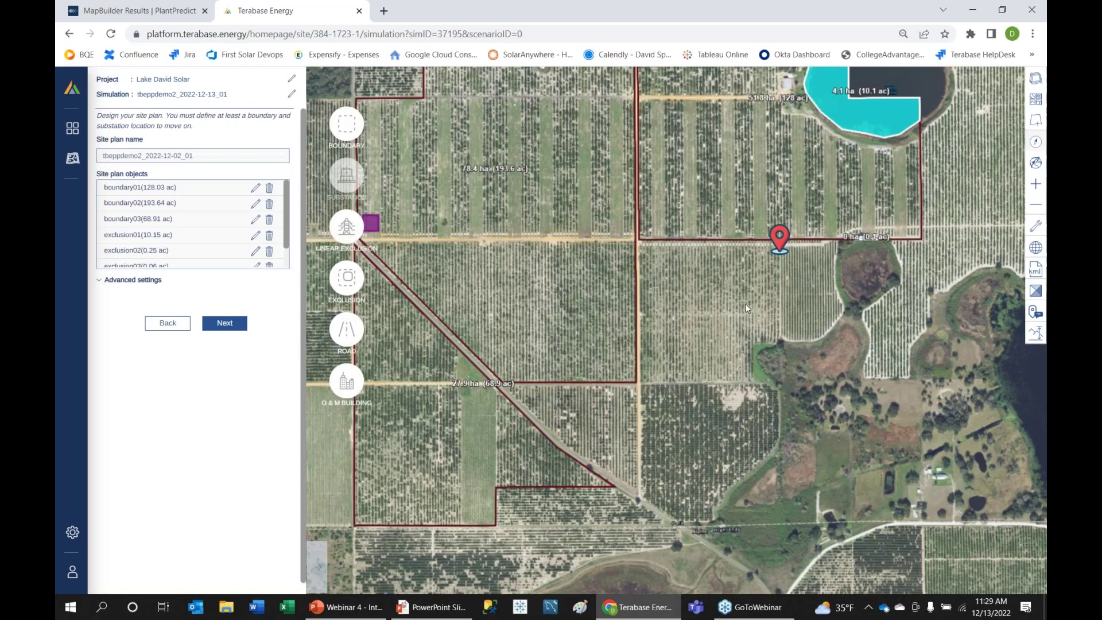
scroll(741, 304, "down", 3)
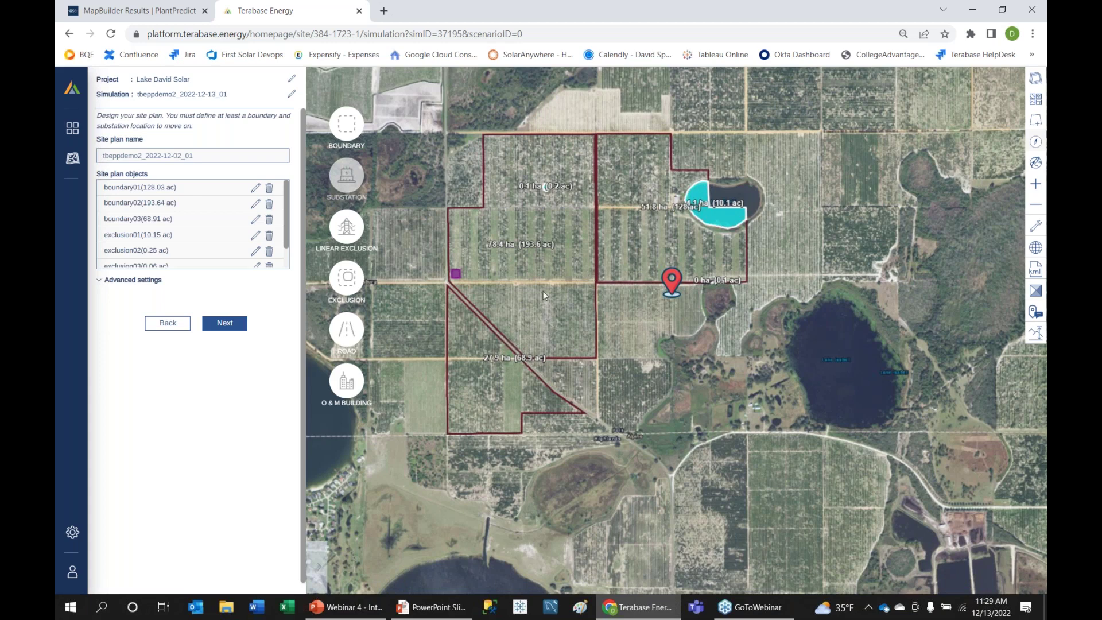
left_click(1035, 269)
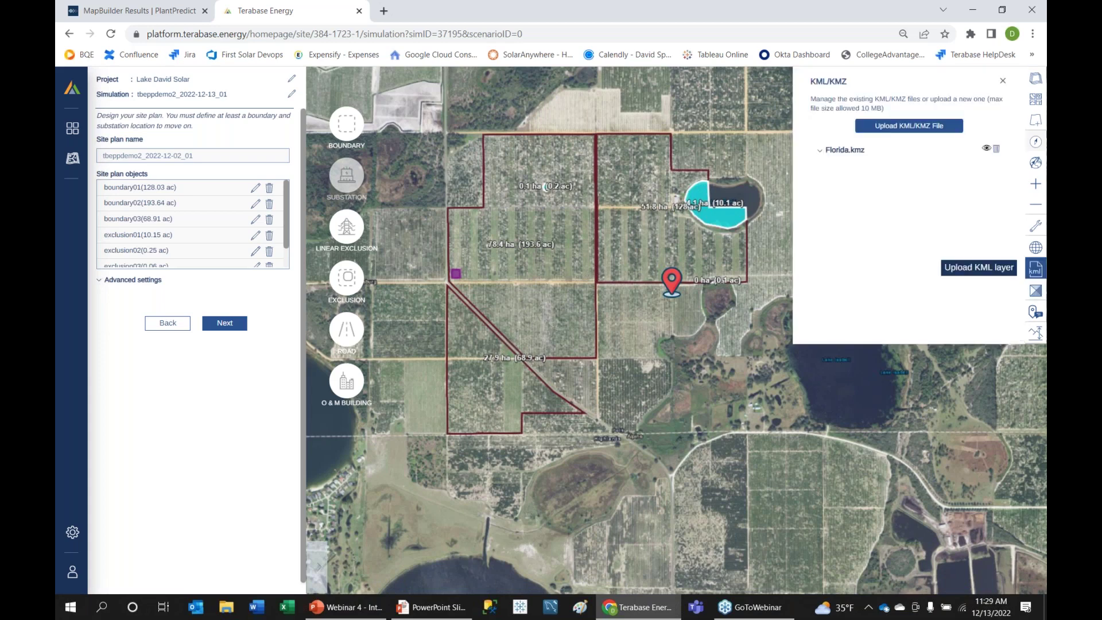
left_click(828, 155)
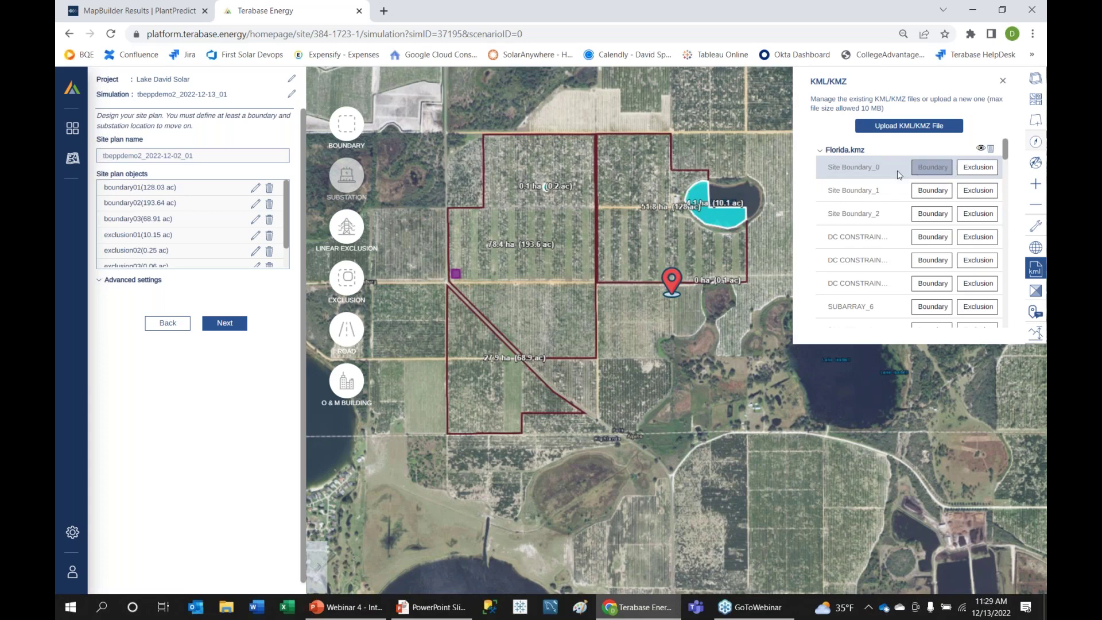
left_click(928, 170)
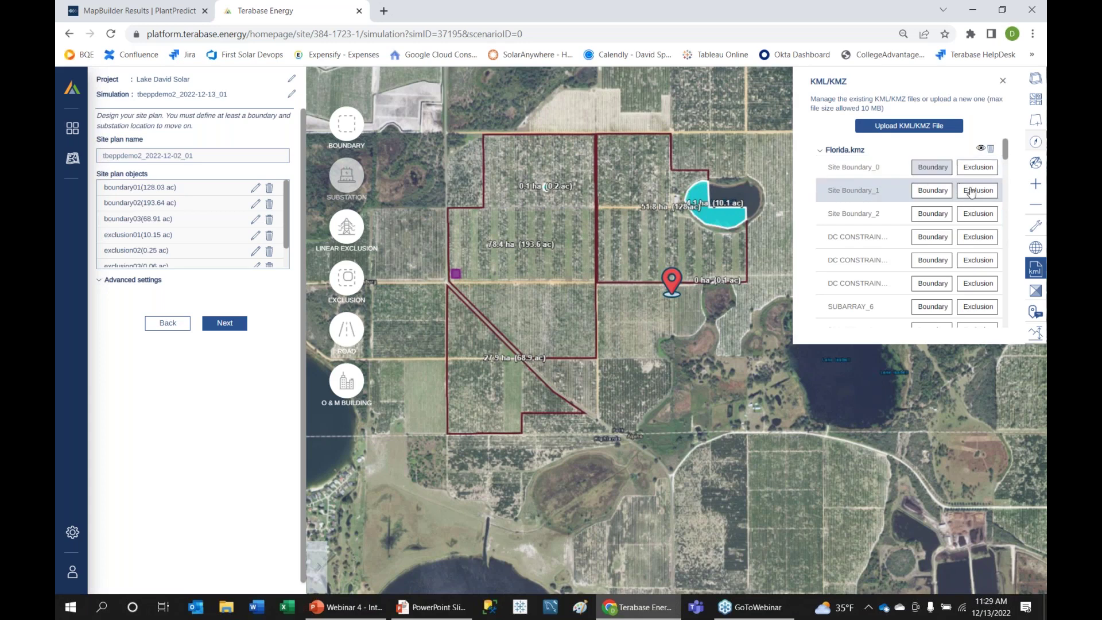
left_click(1003, 83)
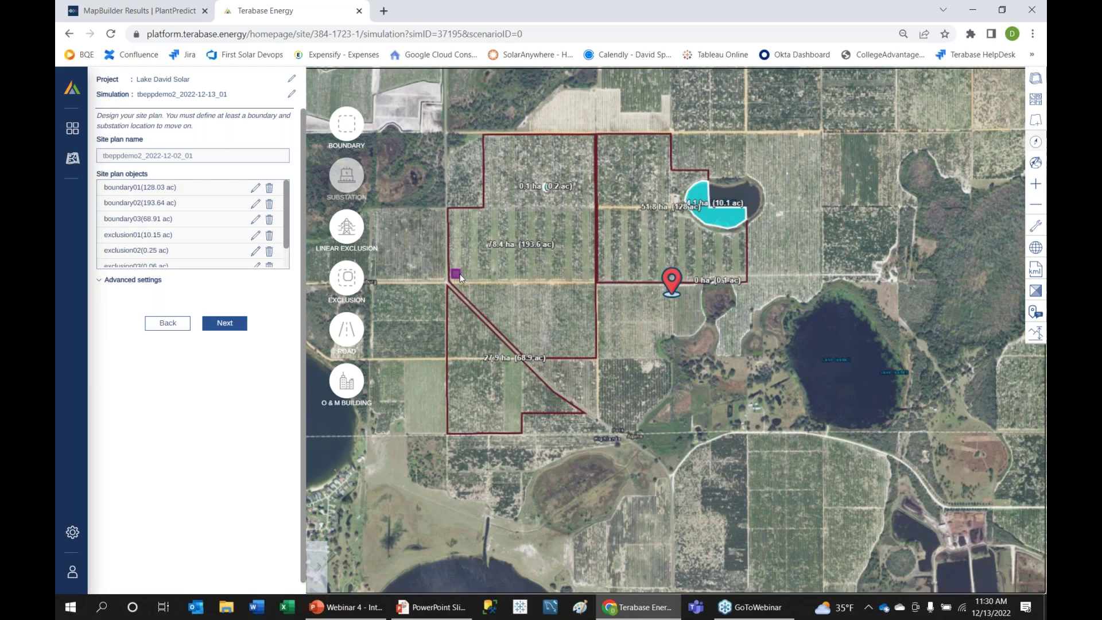
Check the substation01 details and close its settings popup, keeping it placed.
scroll(289, 254, "down", 2)
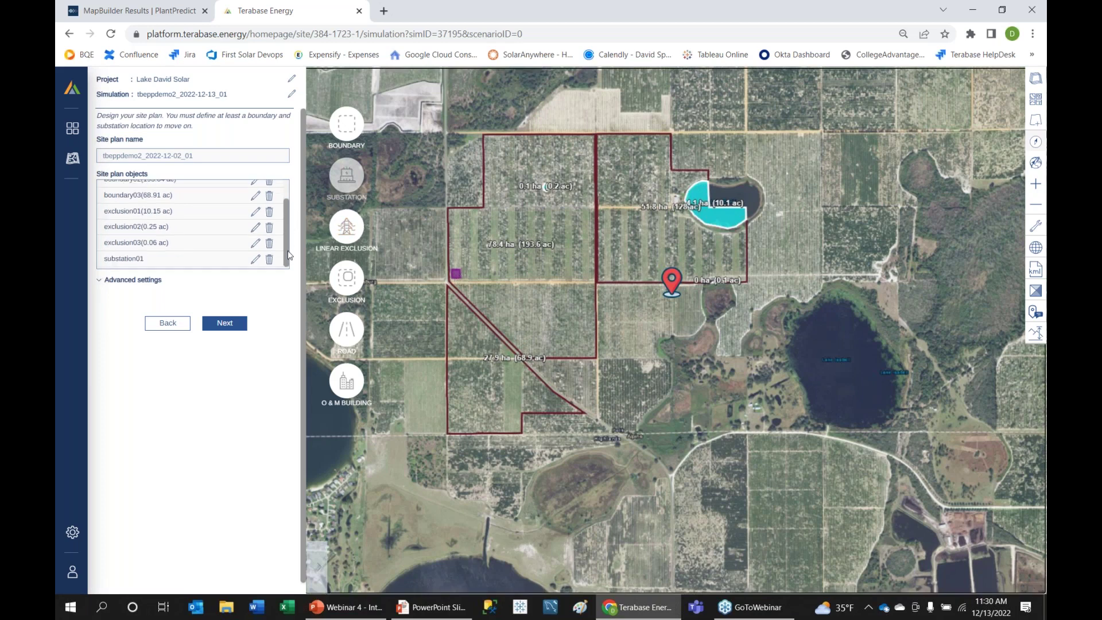
left_click(255, 259)
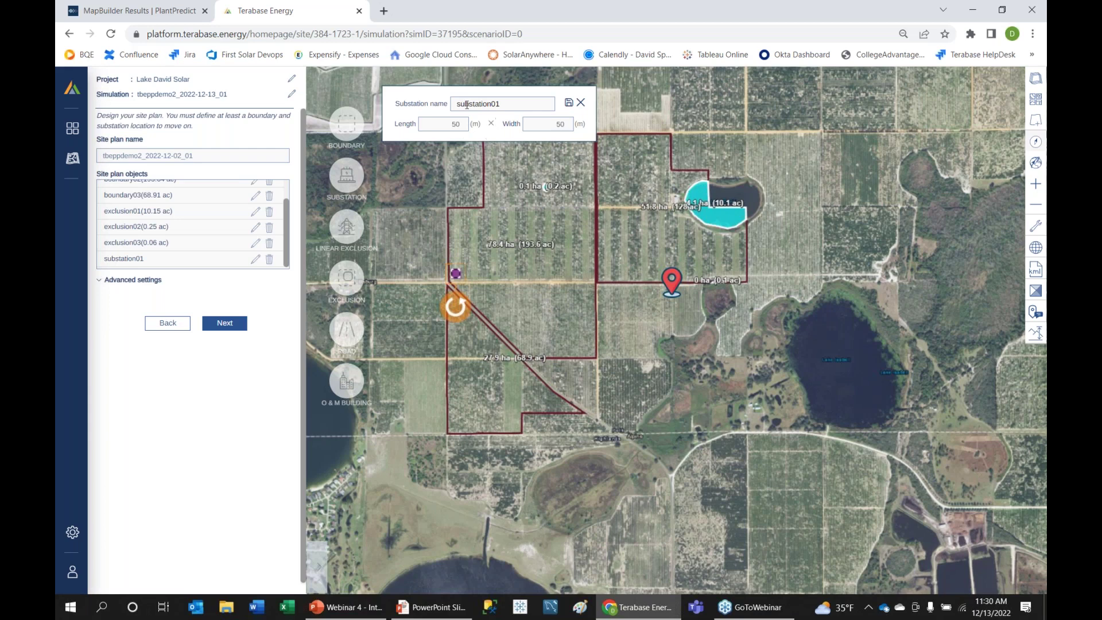
left_click(581, 102)
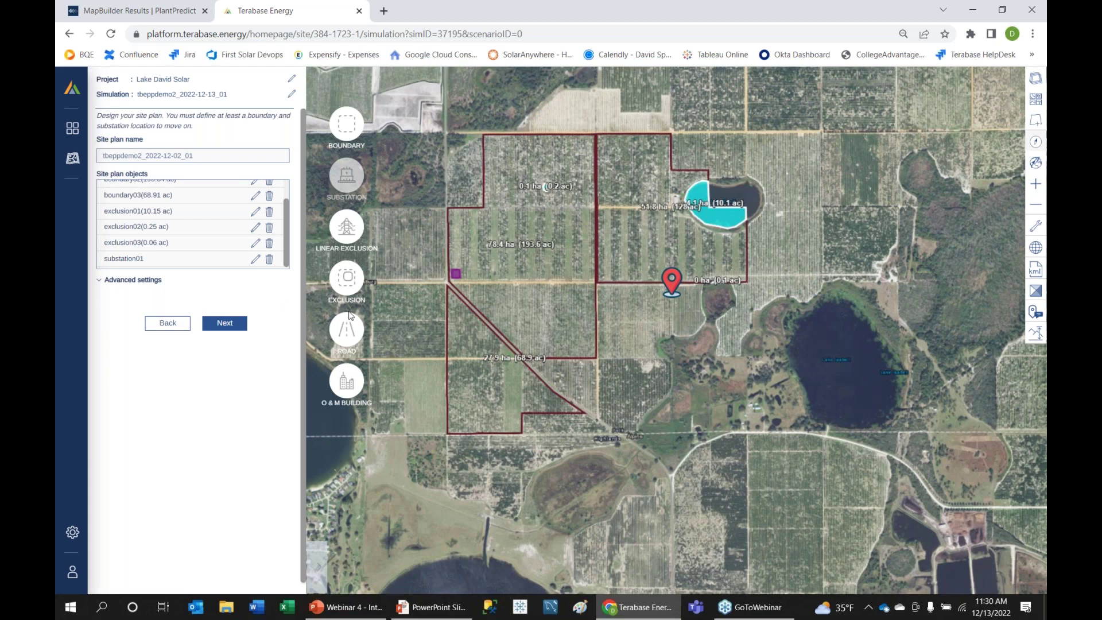
Choose bifacial modules, single-axis tracker racking and central inverters for the simulation.
left_click(237, 322)
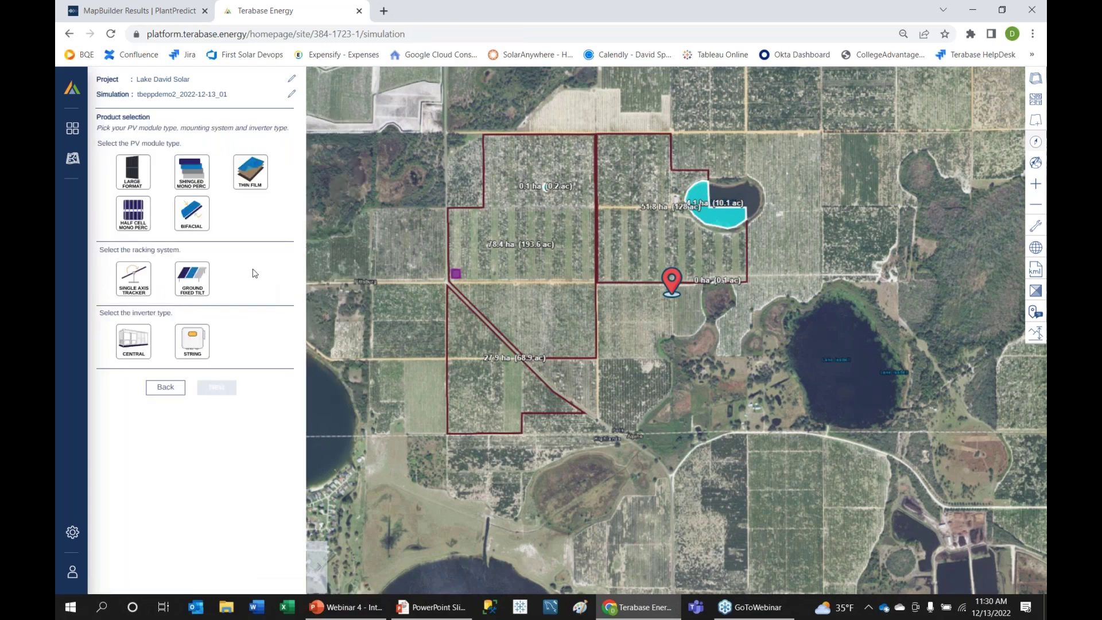
left_click(193, 219)
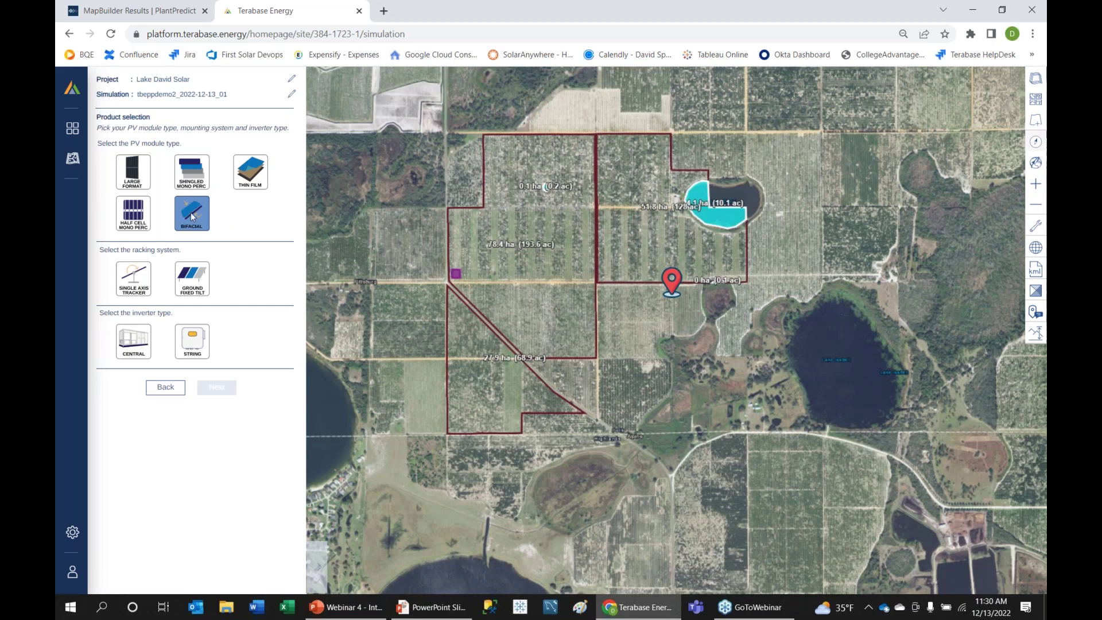
left_click(133, 278)
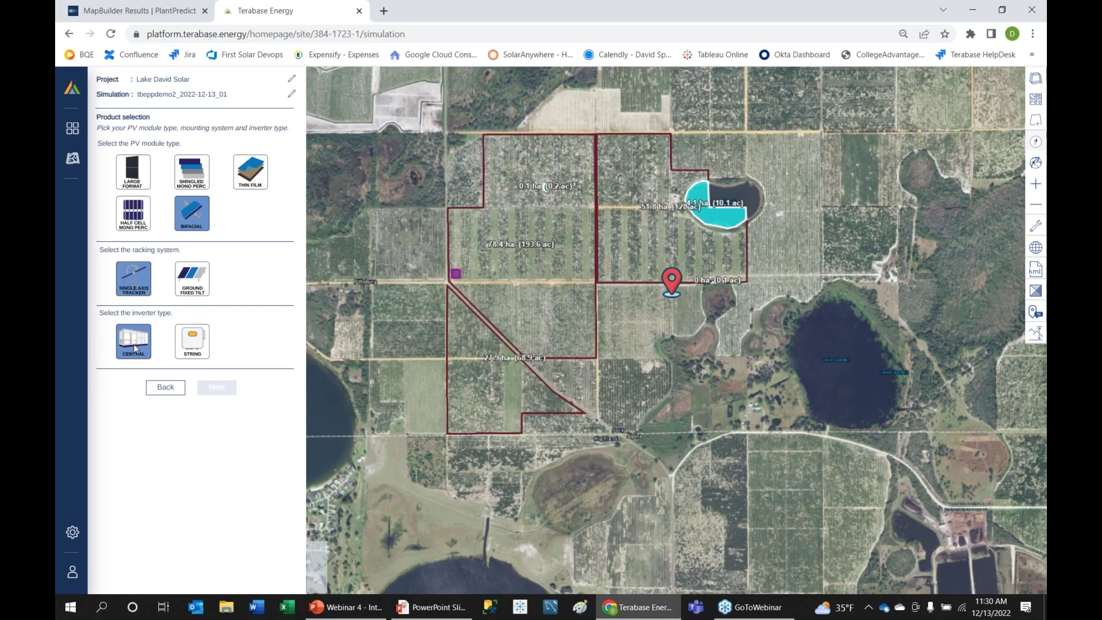
left_click(133, 344)
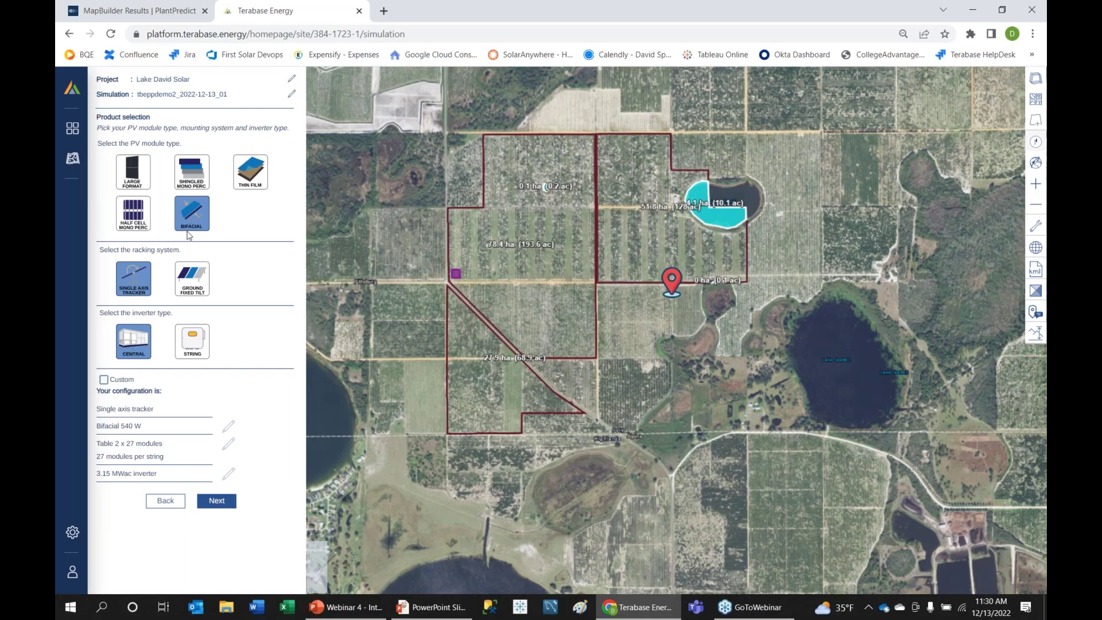
Submit the simulation and, once it finishes, clone it as C1_tbeppdemo2_2022-12-13_01.
left_click(215, 500)
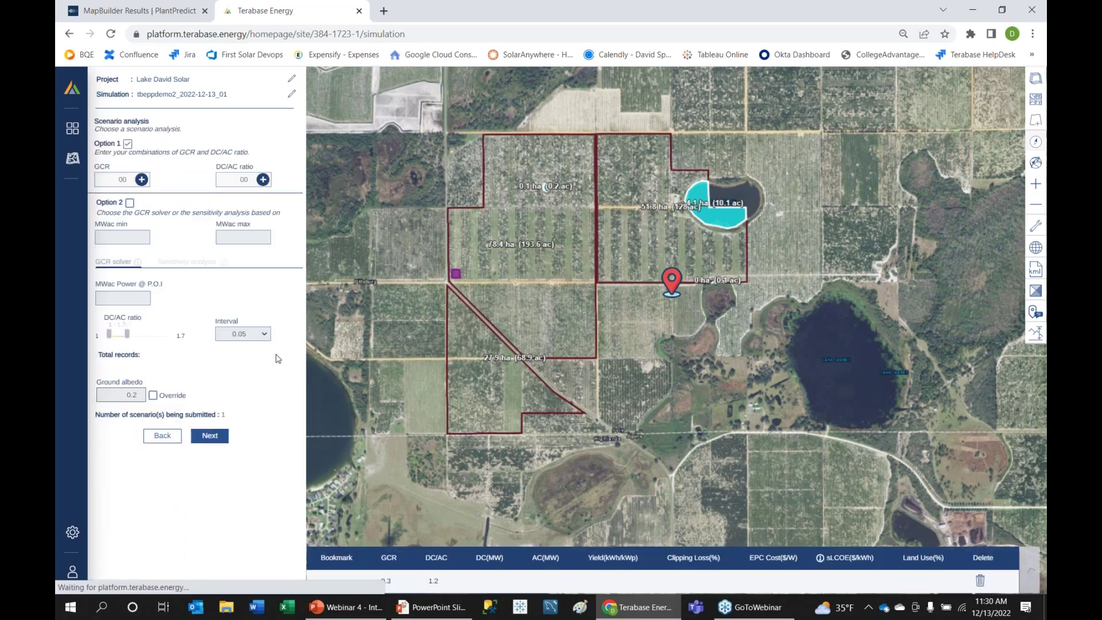
left_click(209, 436)
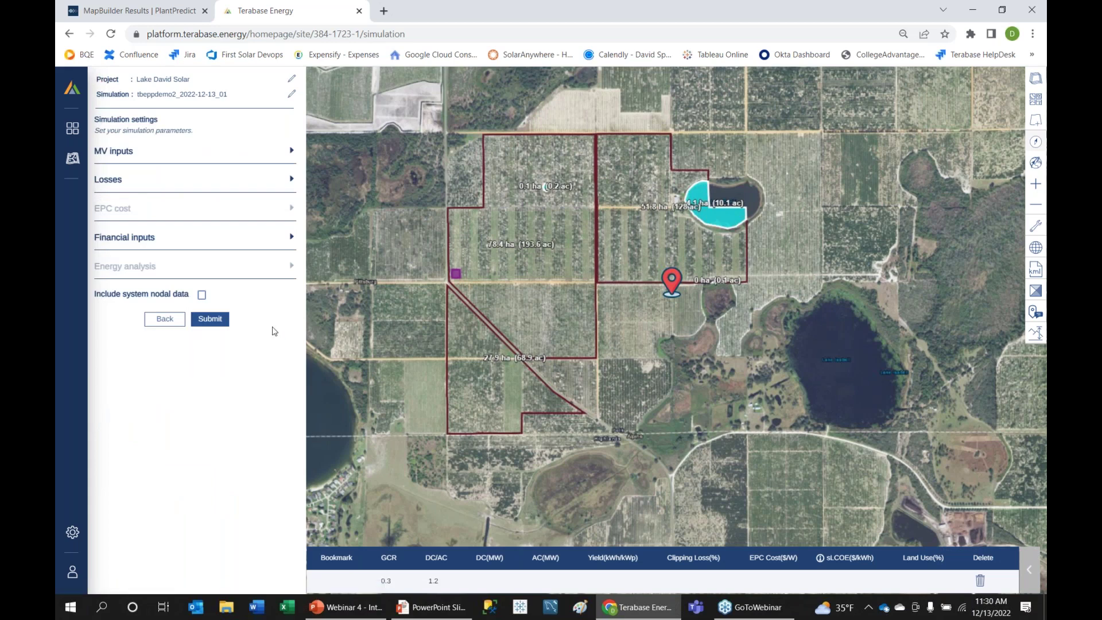
left_click(216, 323)
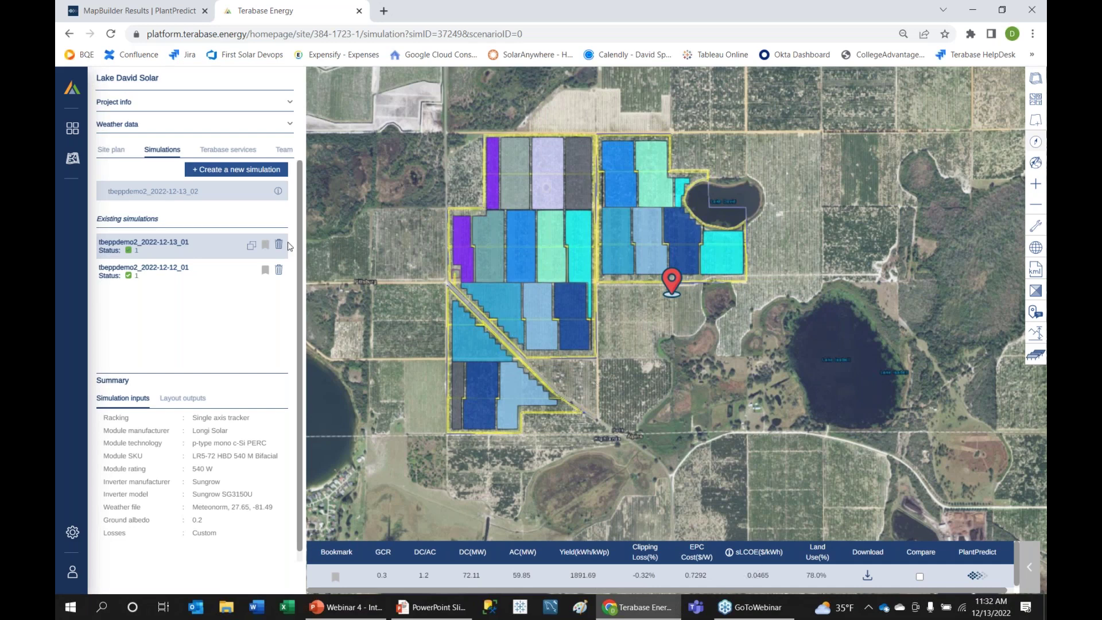
left_click(251, 245)
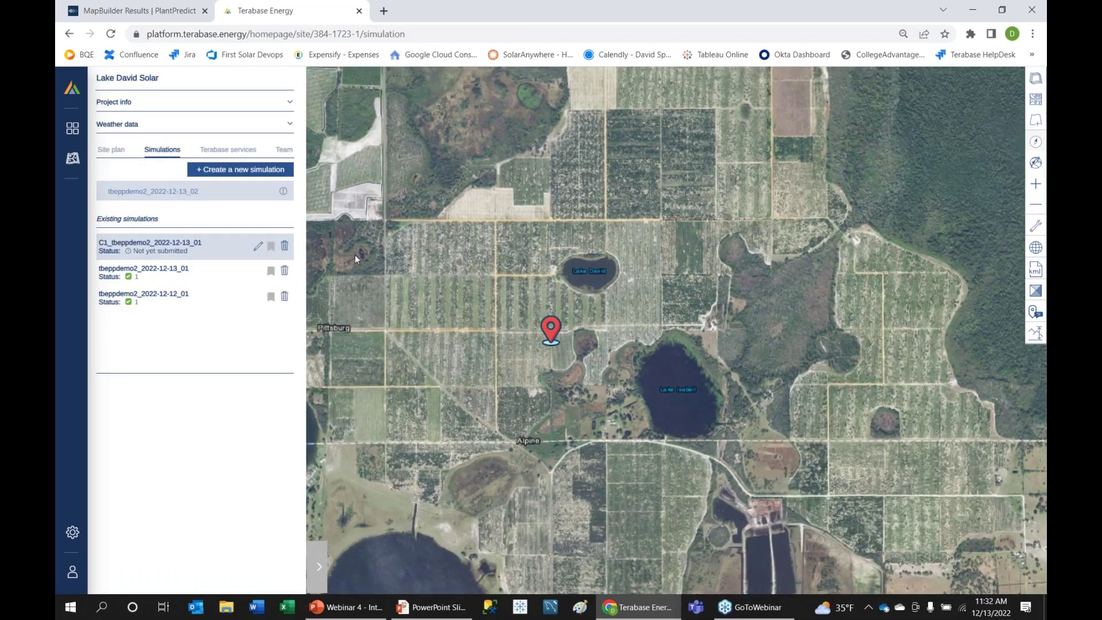
Edit the C1 clone, keeping the site plan and products, and switch scenario analysis to Option 2.
left_click(257, 246)
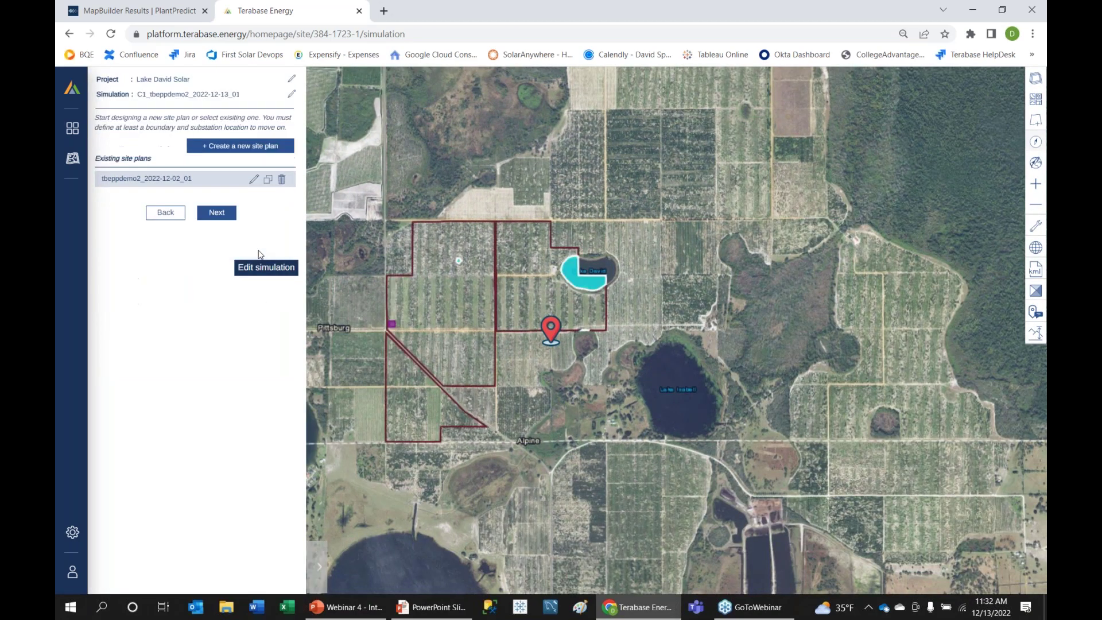
left_click(234, 214)
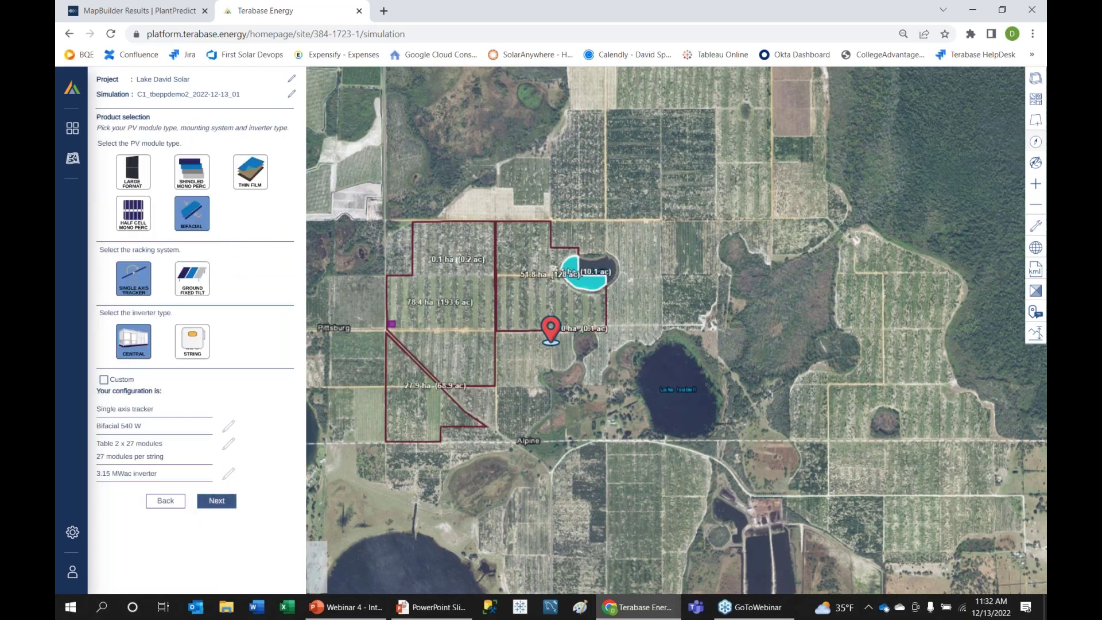
left_click(216, 500)
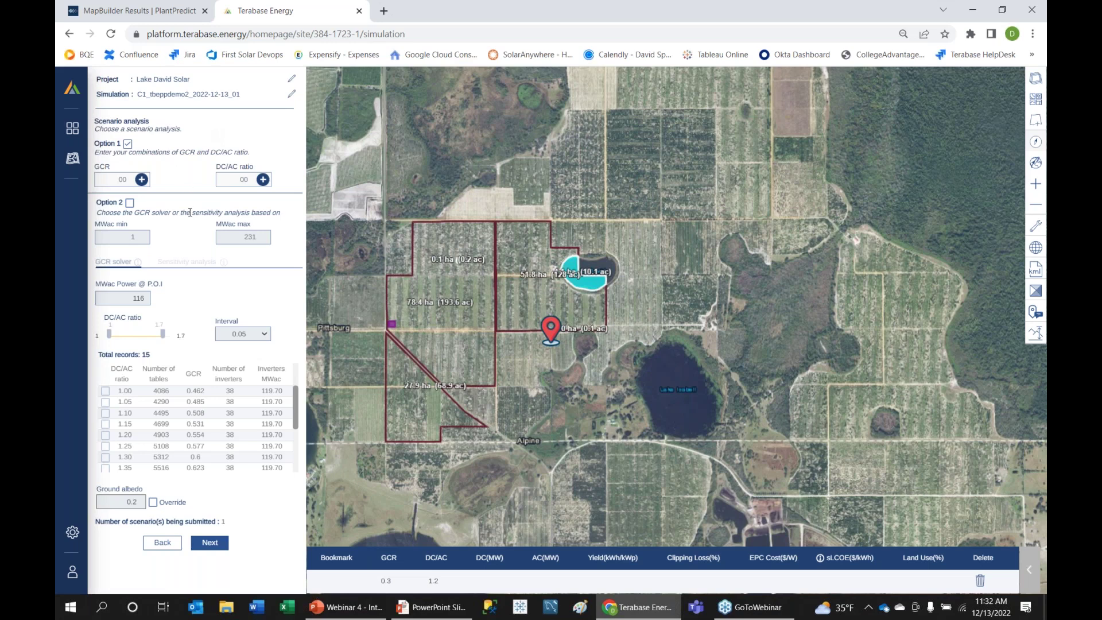
left_click(130, 204)
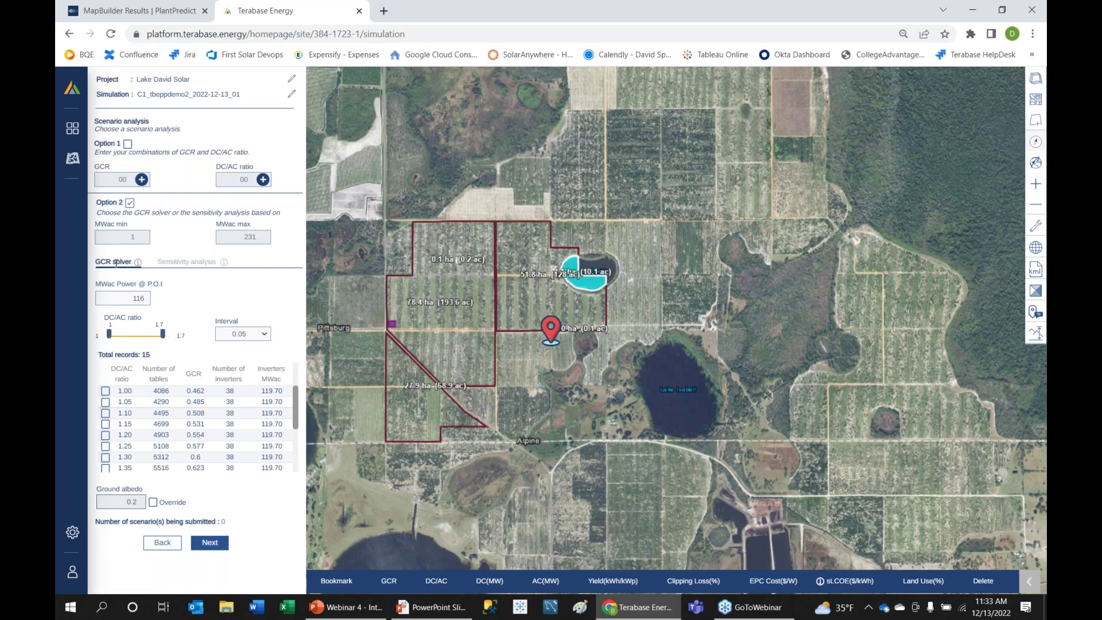
left_click(180, 262)
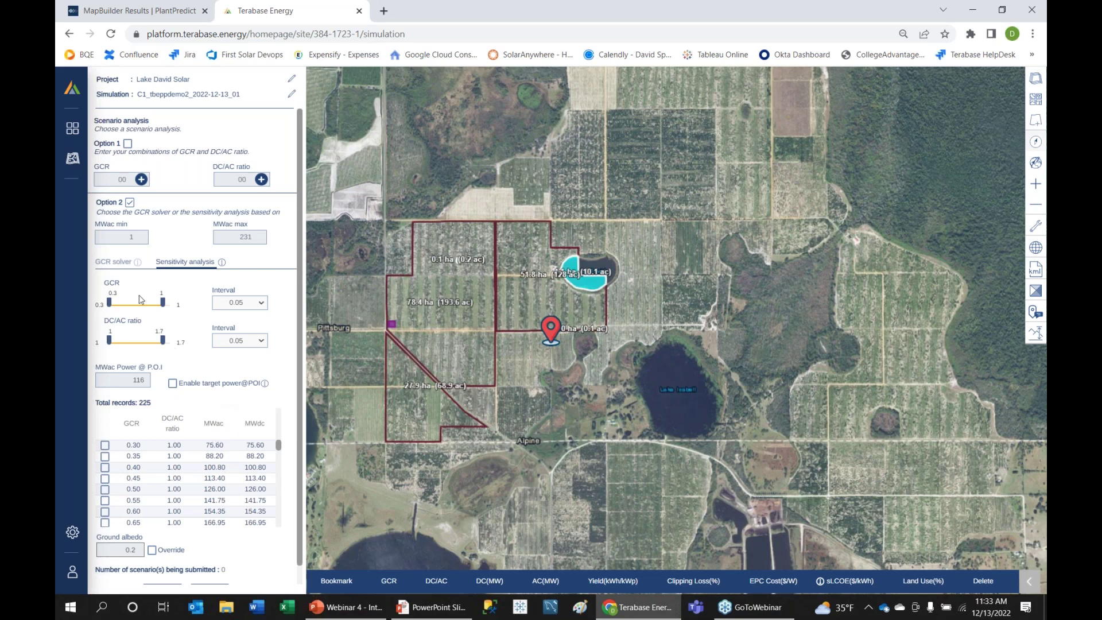
In the GCR solver, set POI power to 100 MWac and narrow the DC/AC range to 1.15–1.4.
left_click(108, 260)
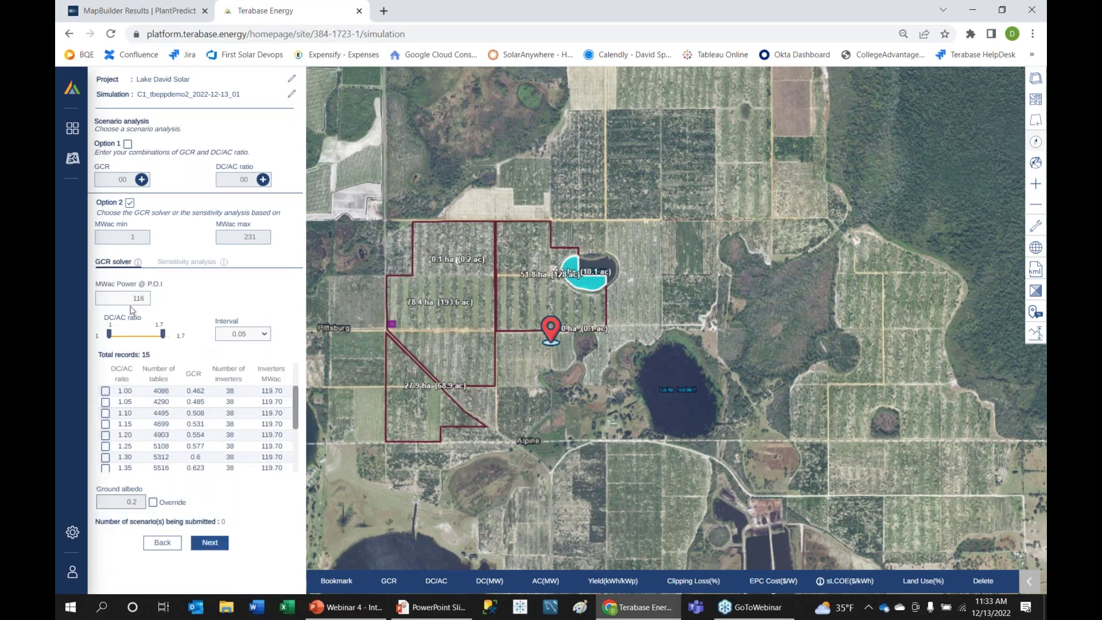
left_click_drag(126, 299, 165, 304)
type("100")
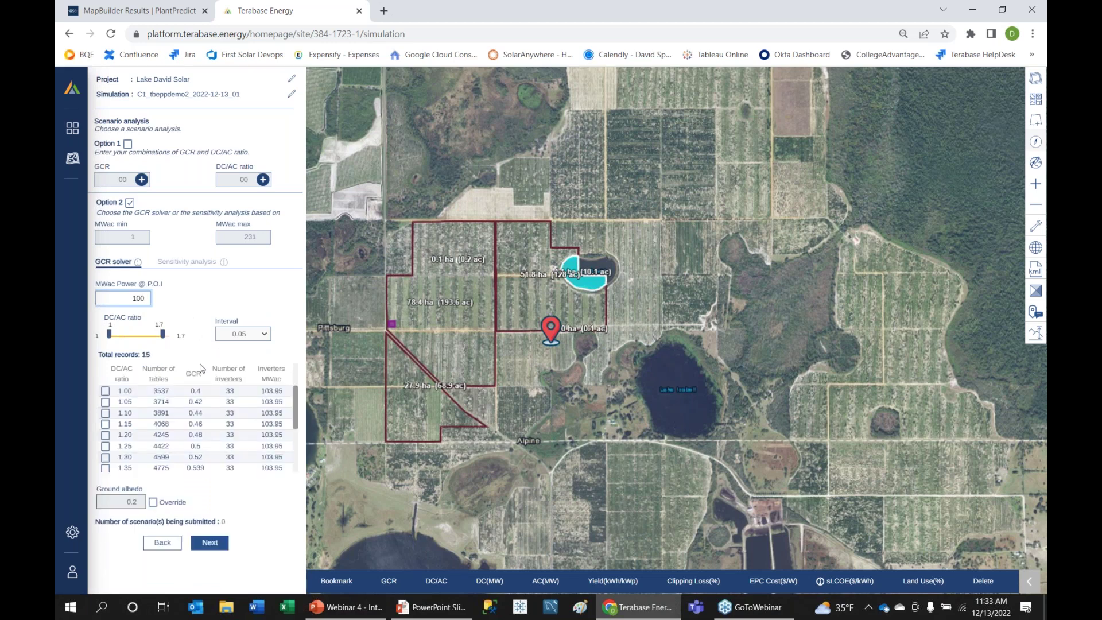
left_click_drag(109, 335, 142, 341)
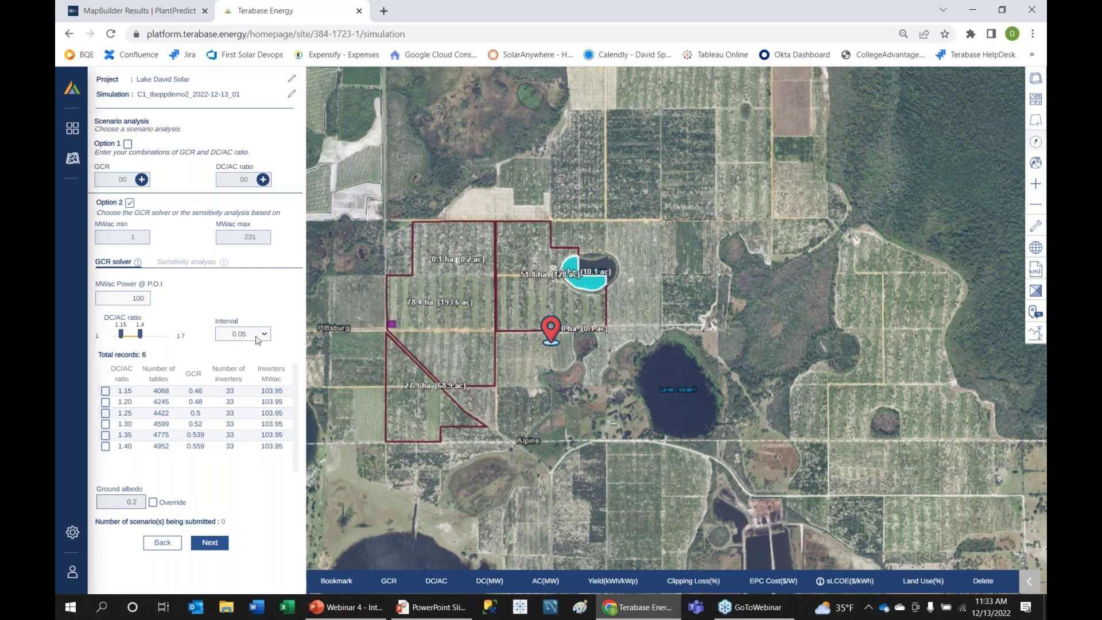
Select the 1.20, 1.25, 1.30 and 1.35 DC/AC scenarios and confirm the configuration change.
left_click(105, 402)
left_click(106, 413)
left_click(106, 424)
left_click(106, 435)
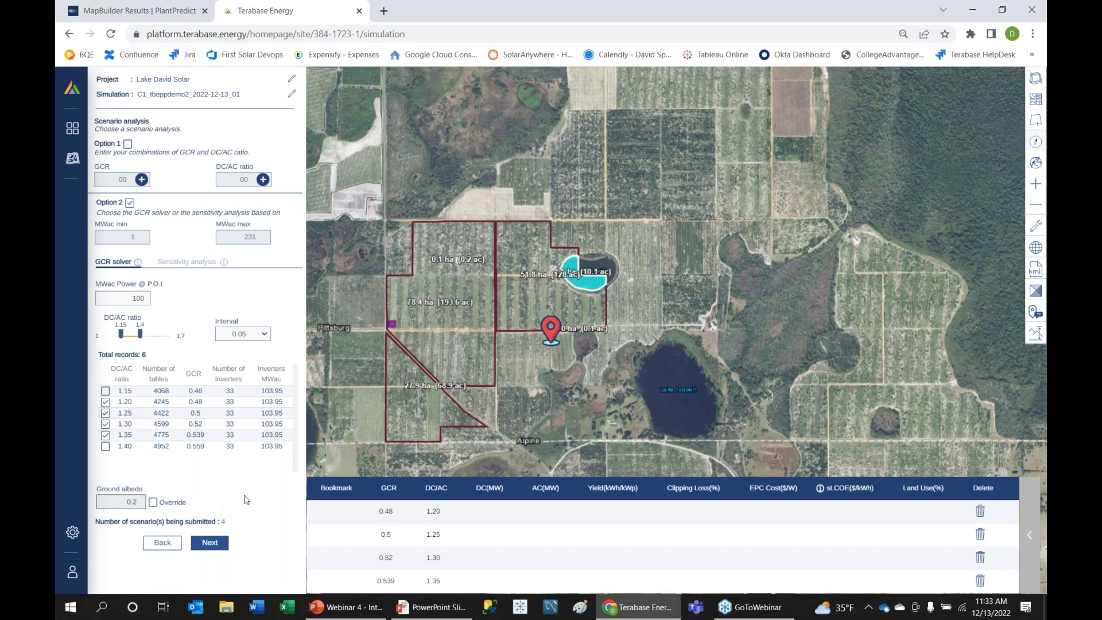
left_click(216, 543)
left_click(575, 225)
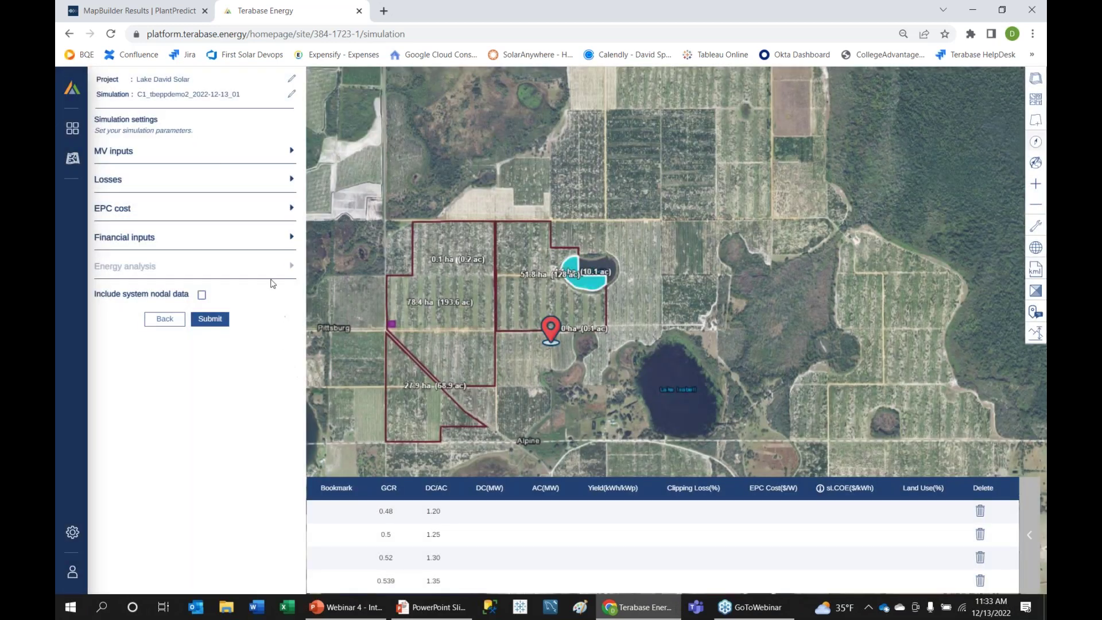
Review the EPC cost settings and the financial inputs.
left_click(292, 210)
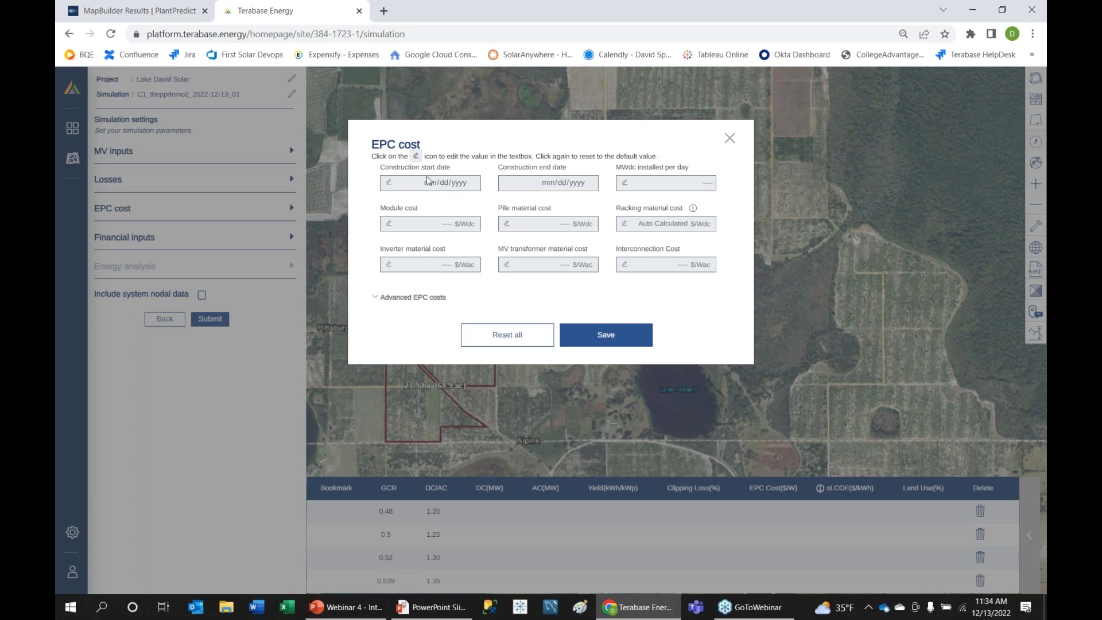
left_click(729, 141)
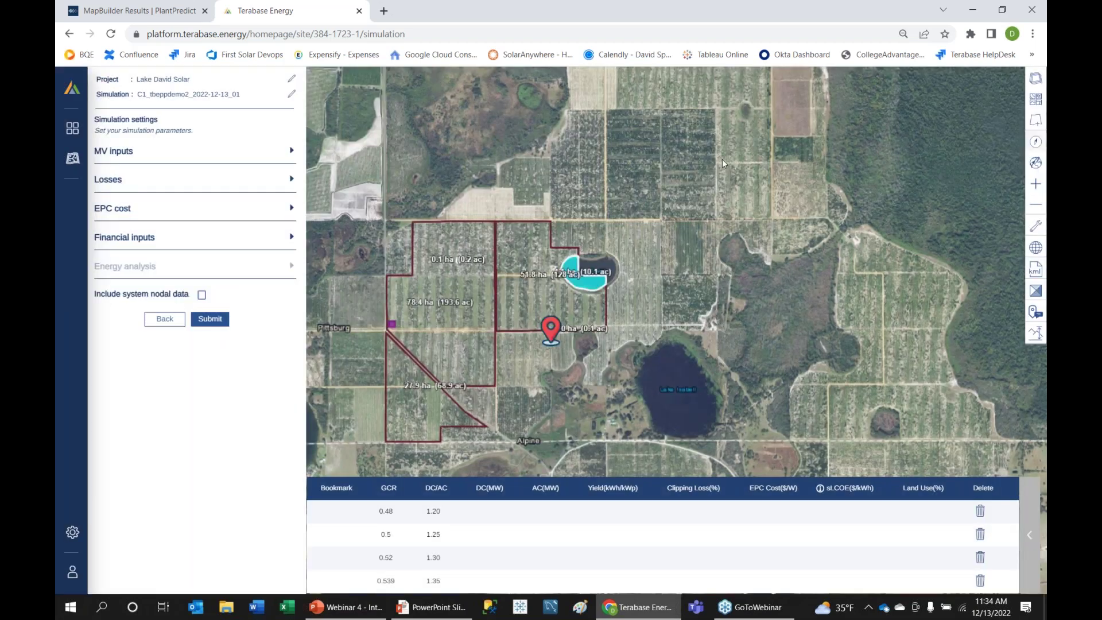
left_click(291, 237)
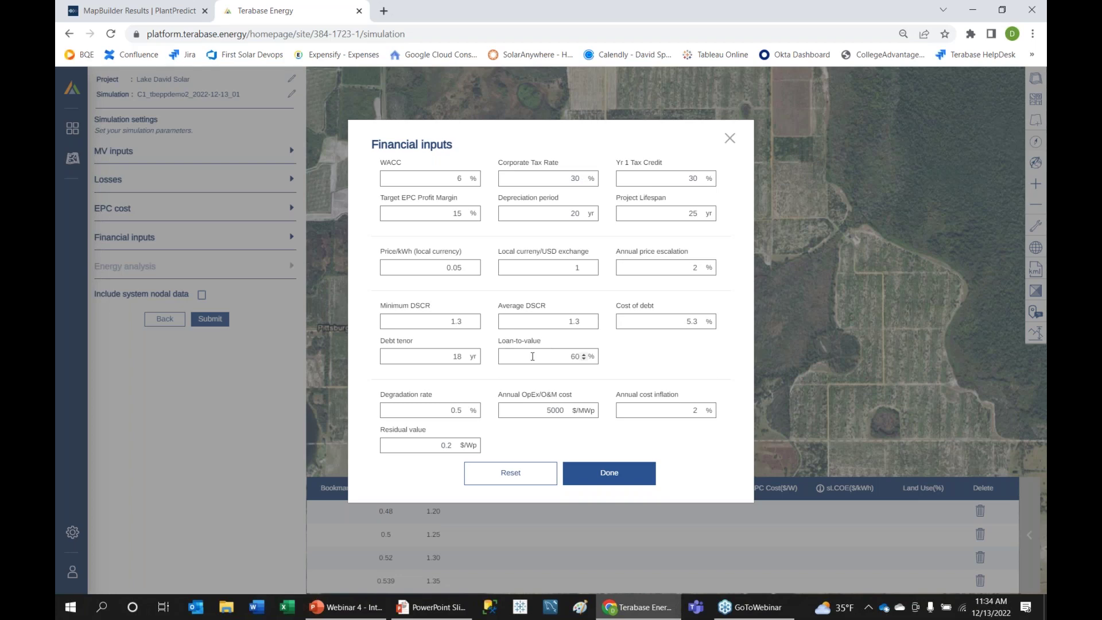
left_click(729, 140)
Review the DC and AC loss settings, then open PlantPredict's prediction log.
left_click(298, 180)
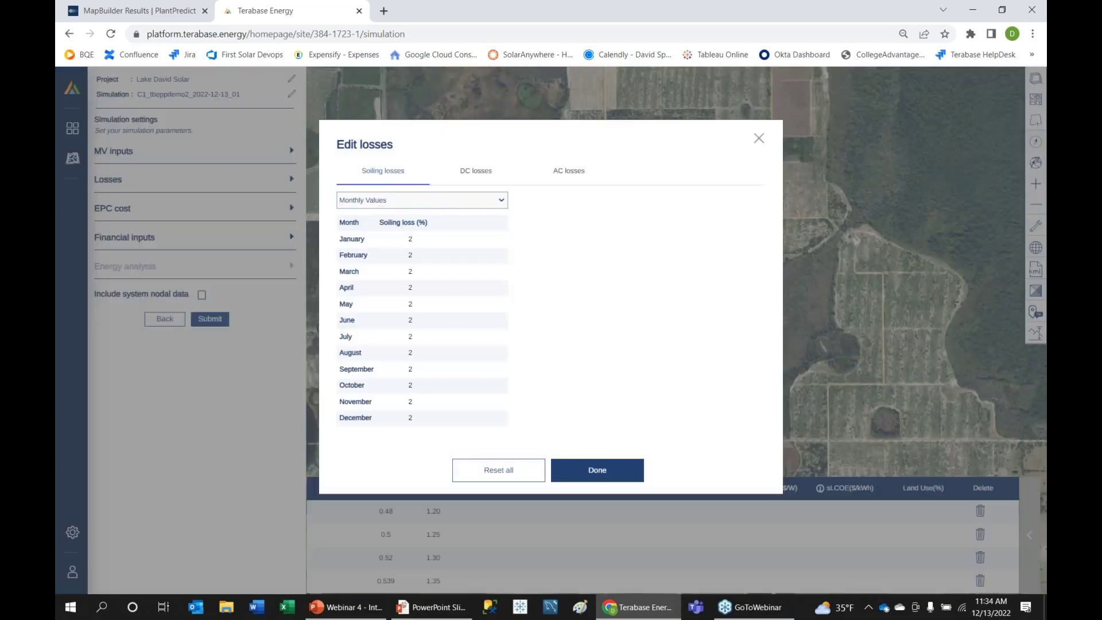
left_click(473, 172)
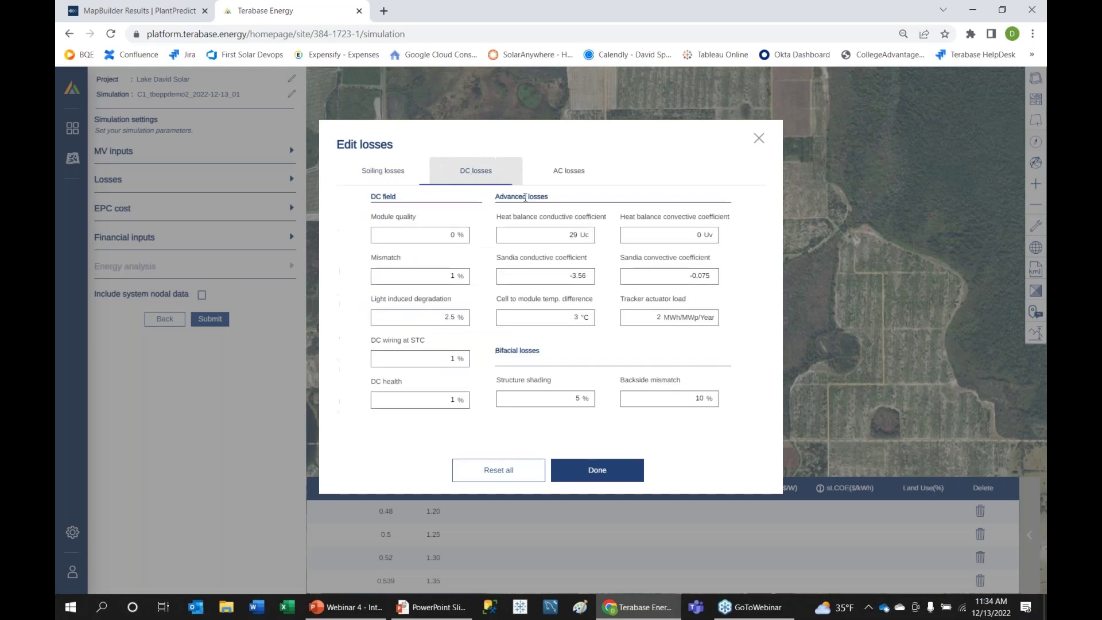
left_click(578, 178)
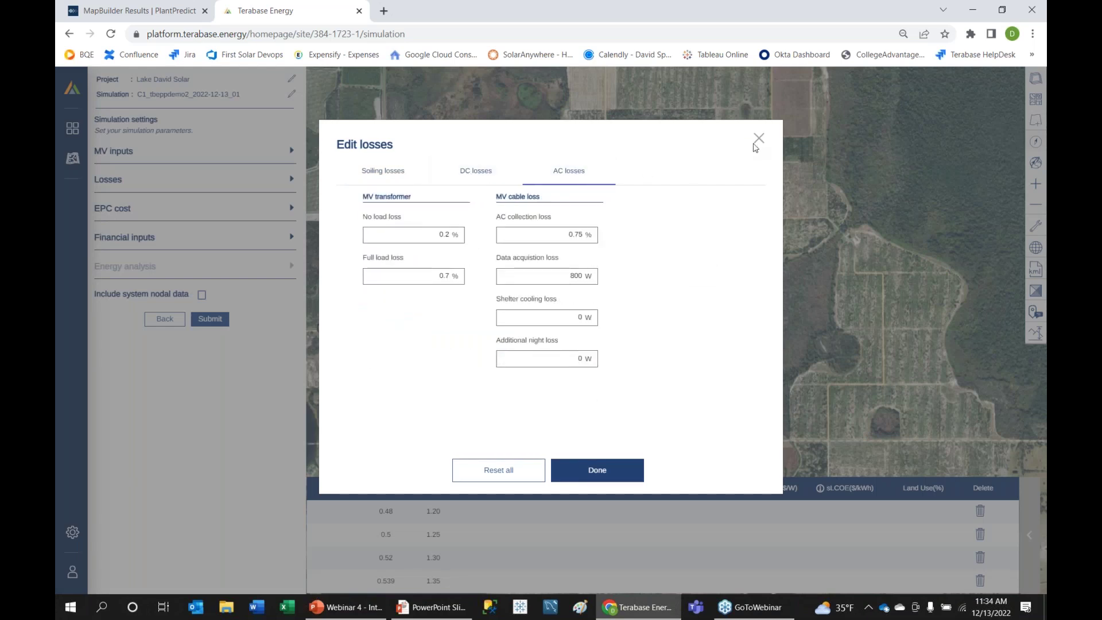
left_click(757, 139)
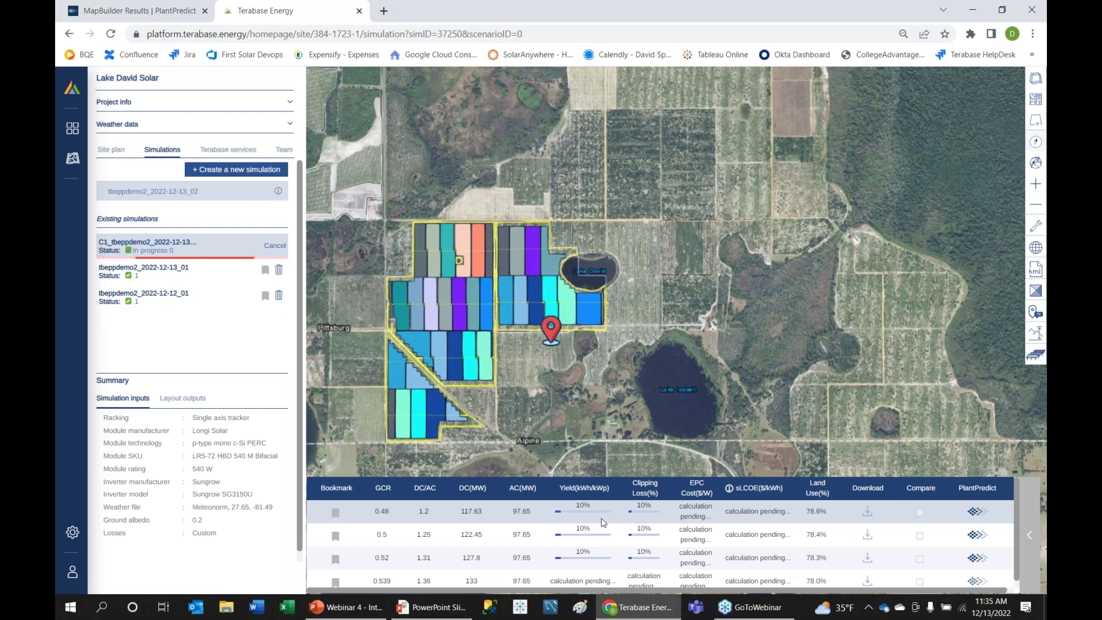
key("ctrl+shift+Tab")
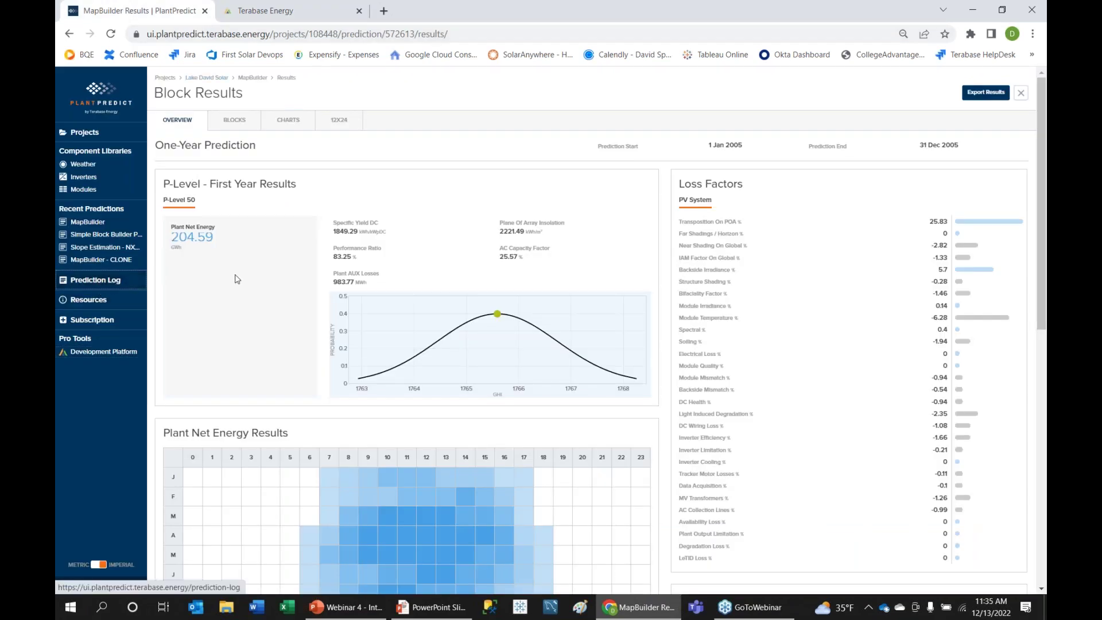
left_click(95, 279)
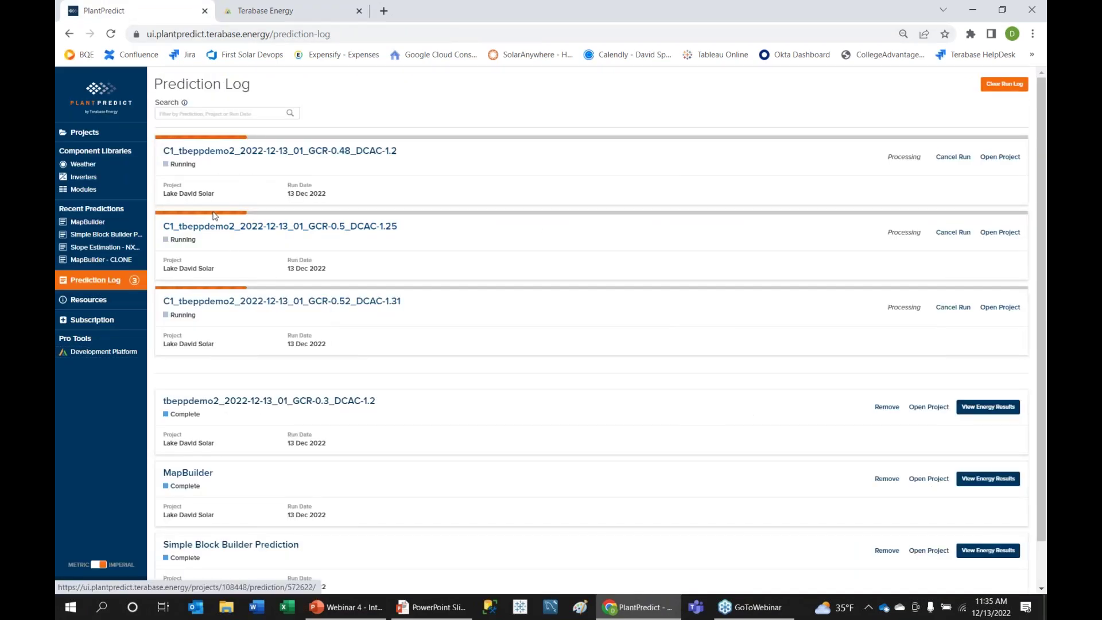
Return to Terabase Energy and open the tbeppdemo2_2022-12-13_01 simulation results.
left_click(291, 15)
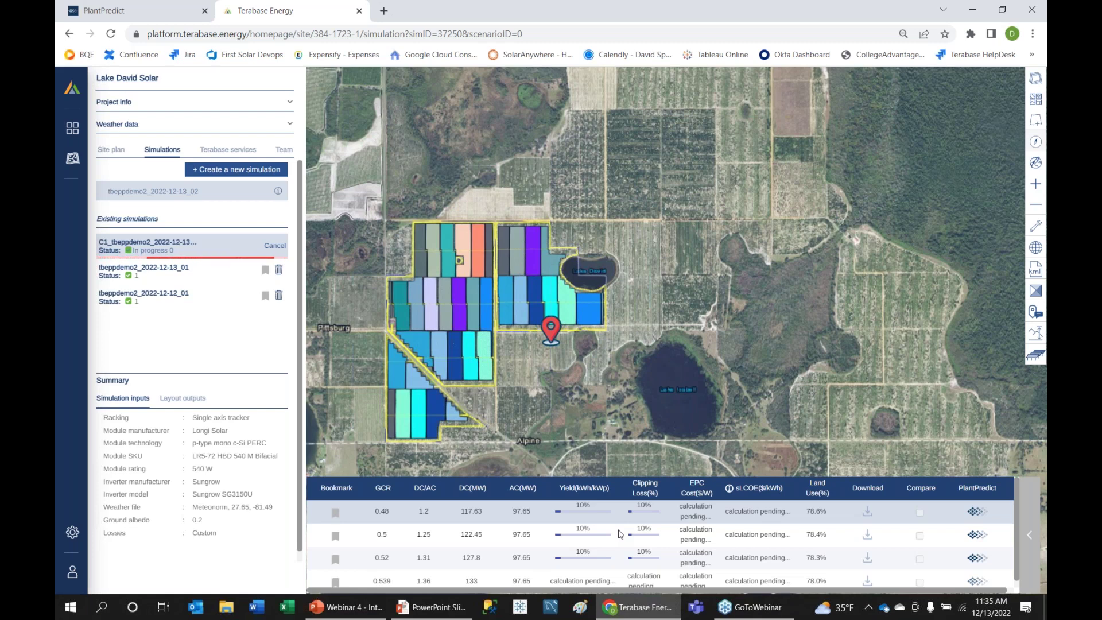
left_click(164, 271)
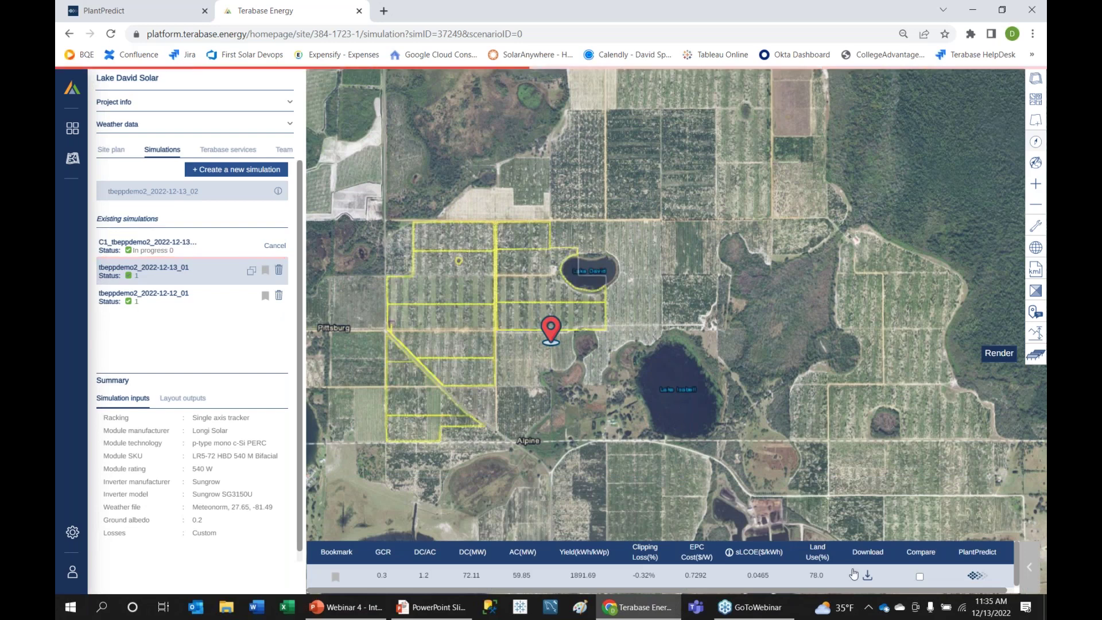
Download the Lake David Solar results zip and open it from the download bar.
left_click(867, 575)
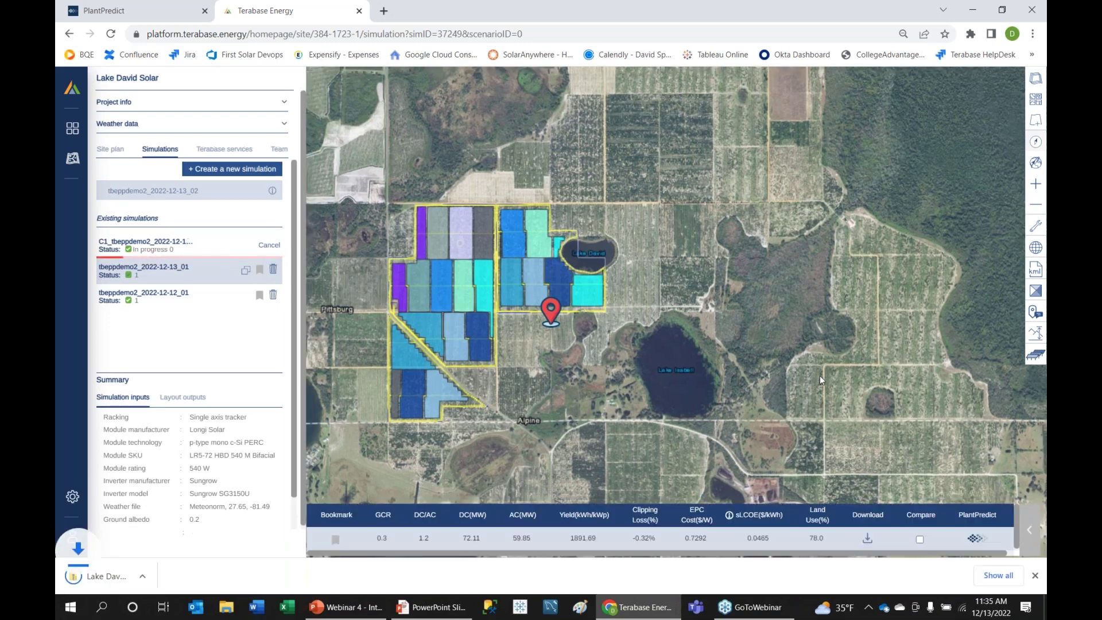
left_click(98, 576)
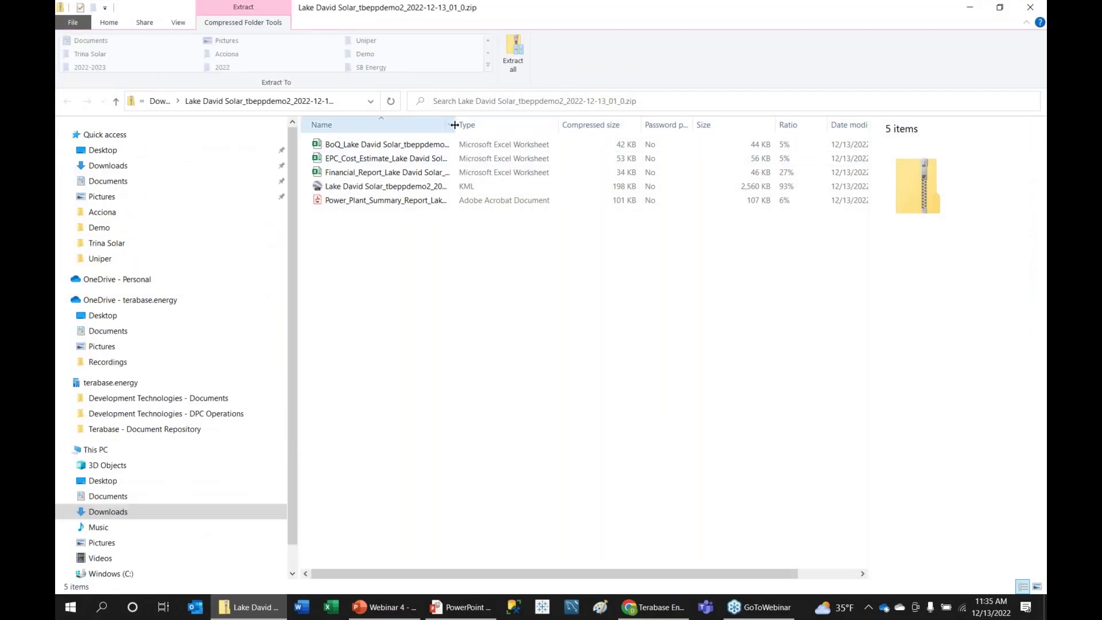
Widen the zip's Name column and open the BoQ workbook in Excel.
left_click_drag(481, 124, 645, 124)
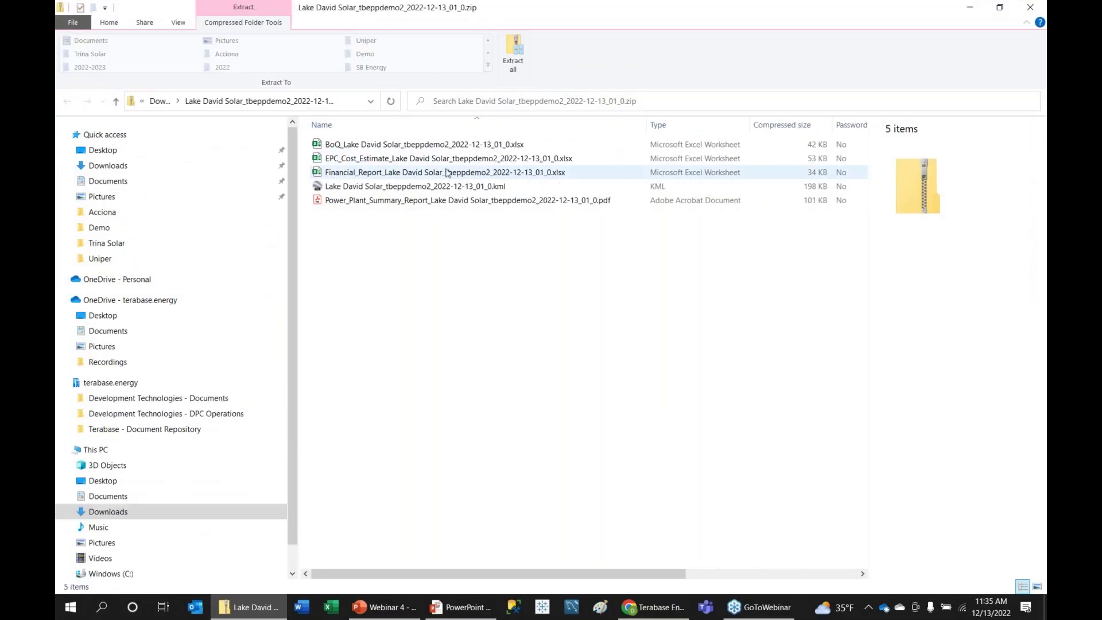
left_click(424, 144)
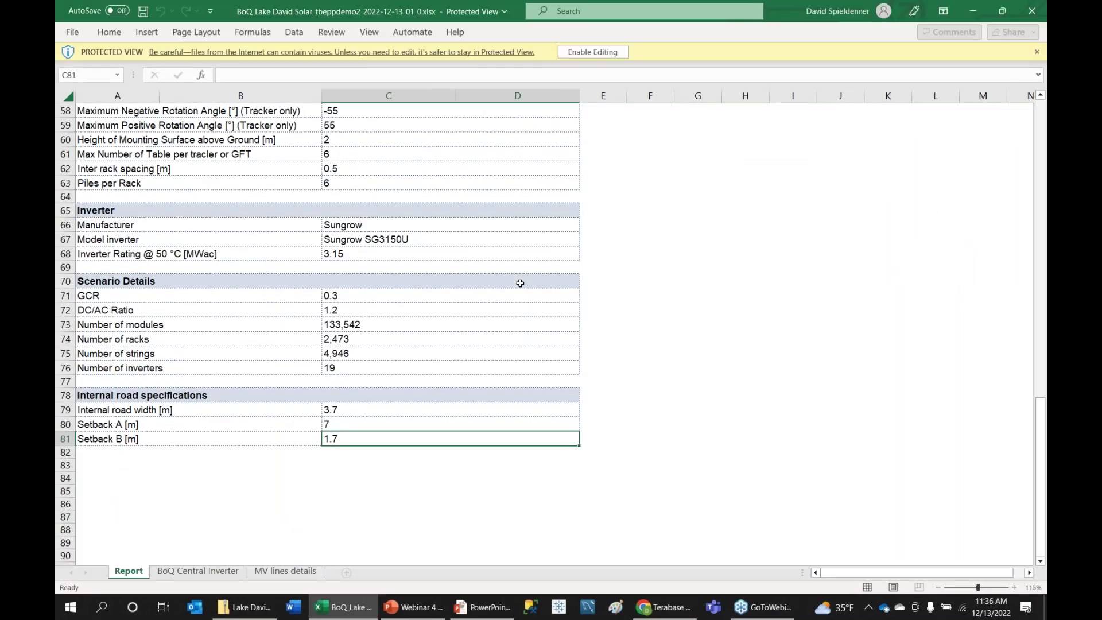
Scroll through the BoQ Report sheet's inverter, scenario and road details.
scroll(406, 412, "up", 8)
scroll(407, 412, "up", 11)
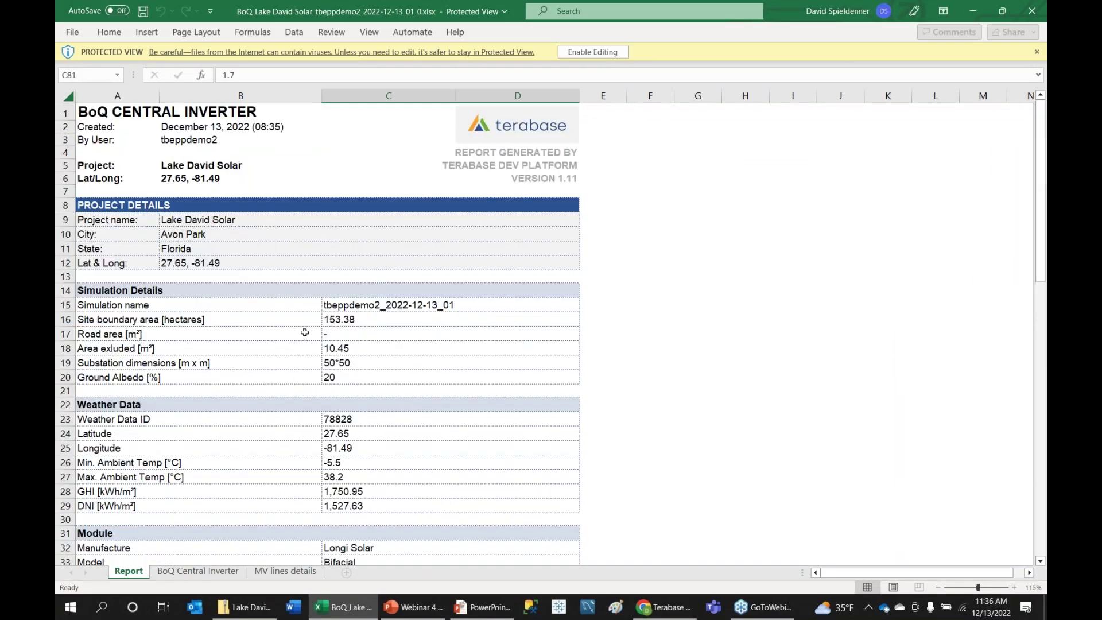
scroll(304, 328, "down", 4)
scroll(302, 346, "down", 8)
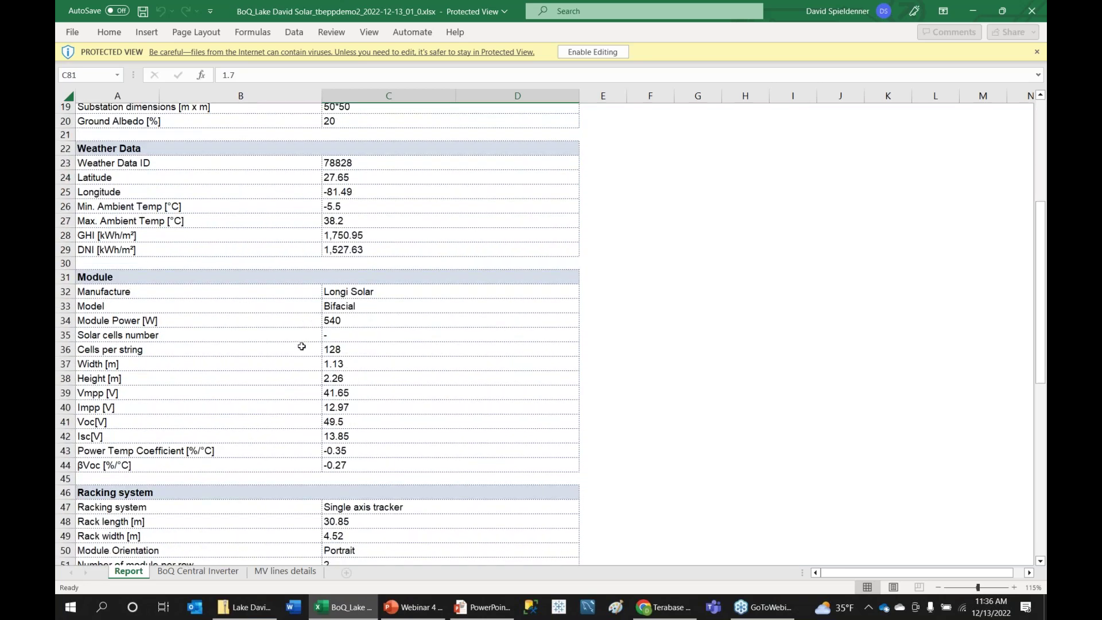
scroll(301, 347, "down", 6)
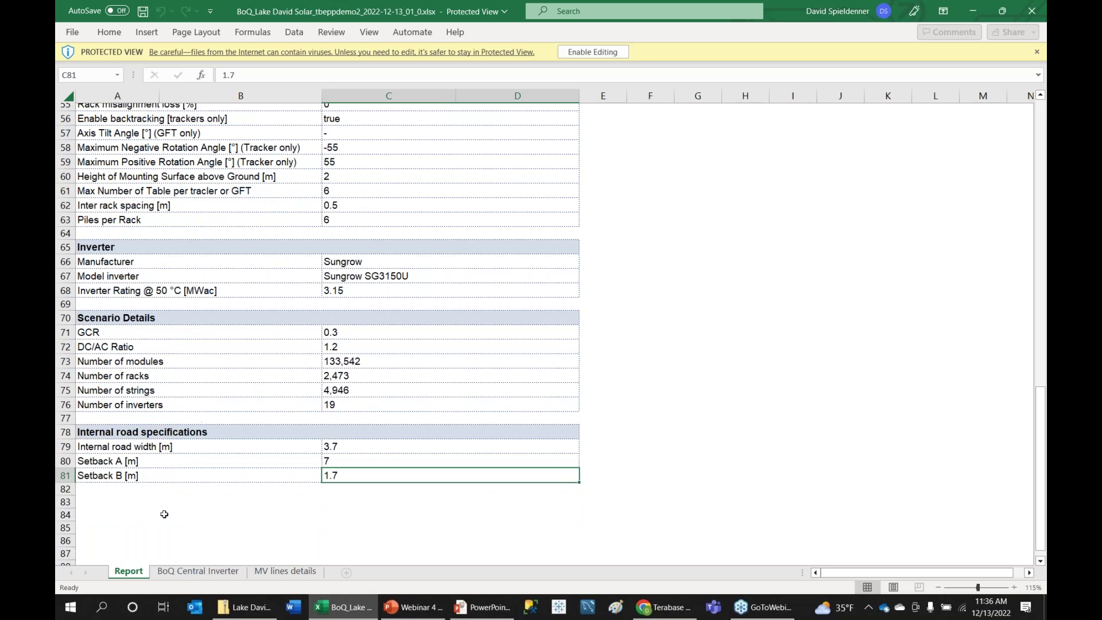
Inspect the Central Inverter sheet's module, tracker, pile, string, fuse, road, fence and SCADA items.
left_click(201, 571)
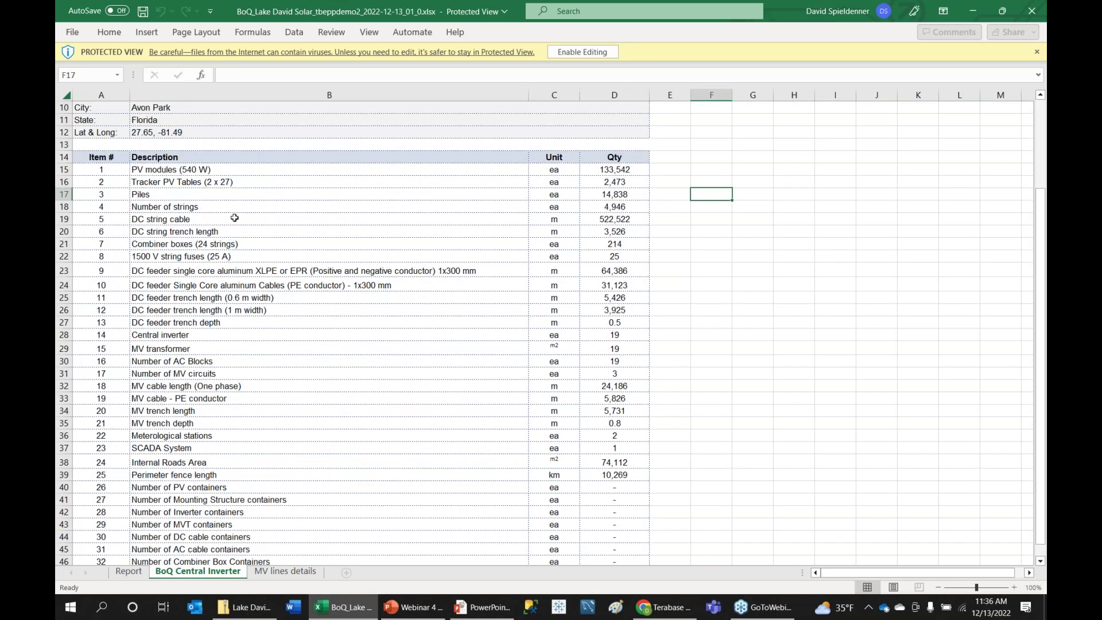
scroll(260, 239, "up", 3)
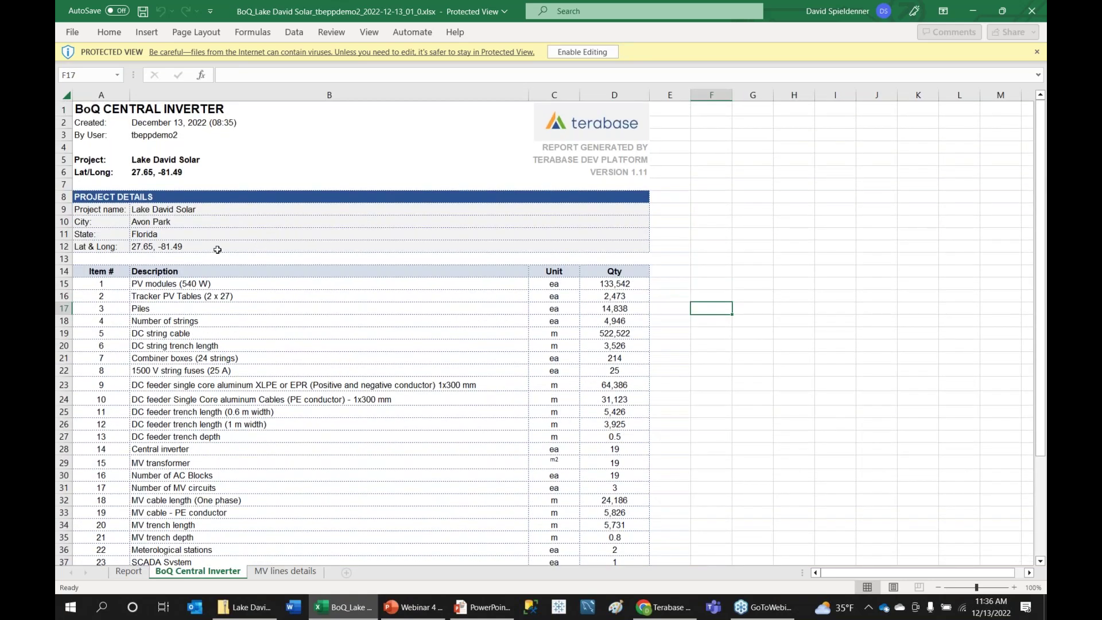
scroll(218, 250, "down", 2)
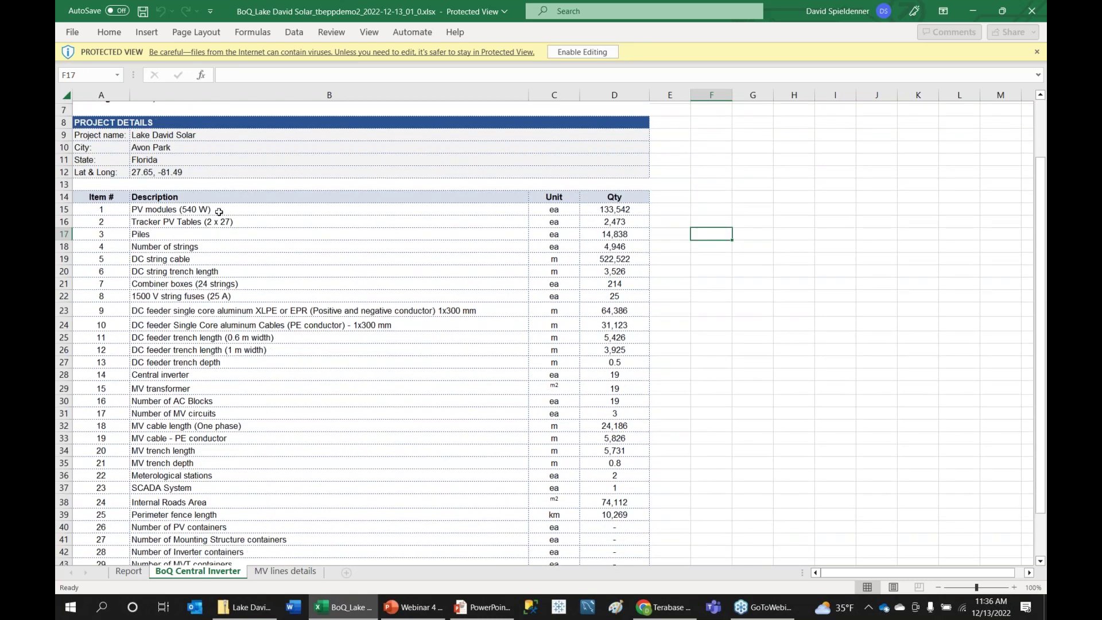
left_click(222, 210)
left_click(222, 222)
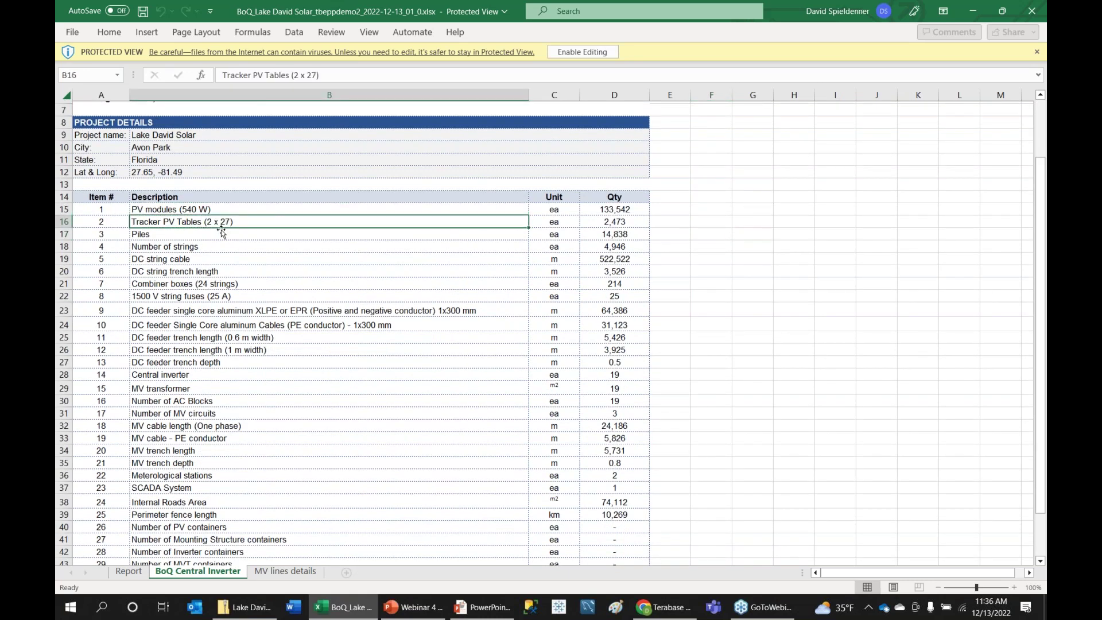
left_click(219, 233)
left_click(222, 250)
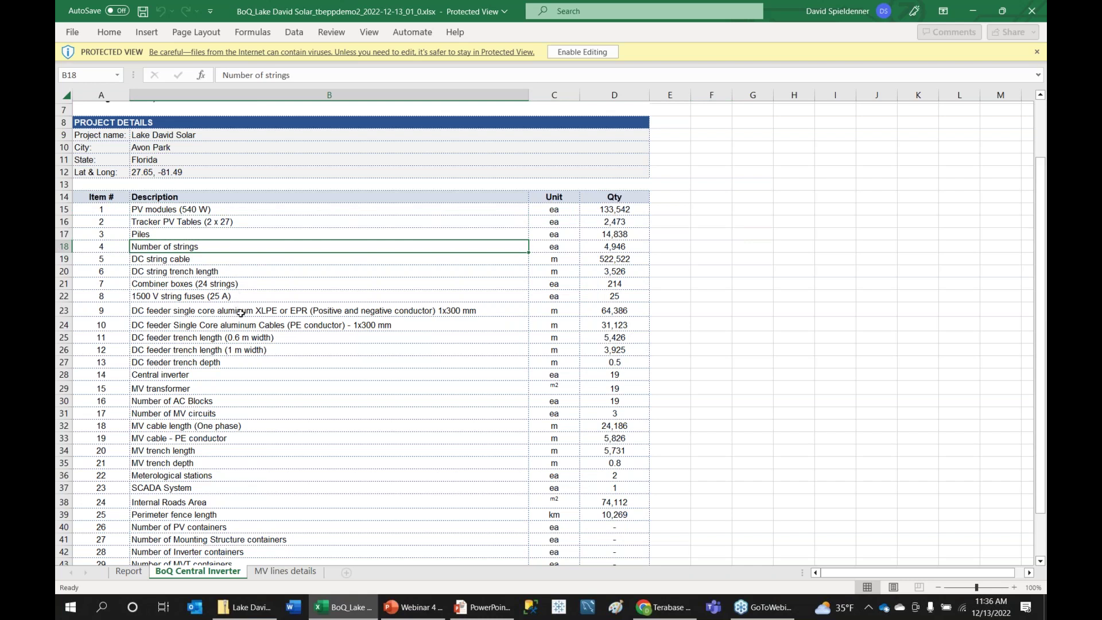
left_click(281, 287)
left_click(247, 297)
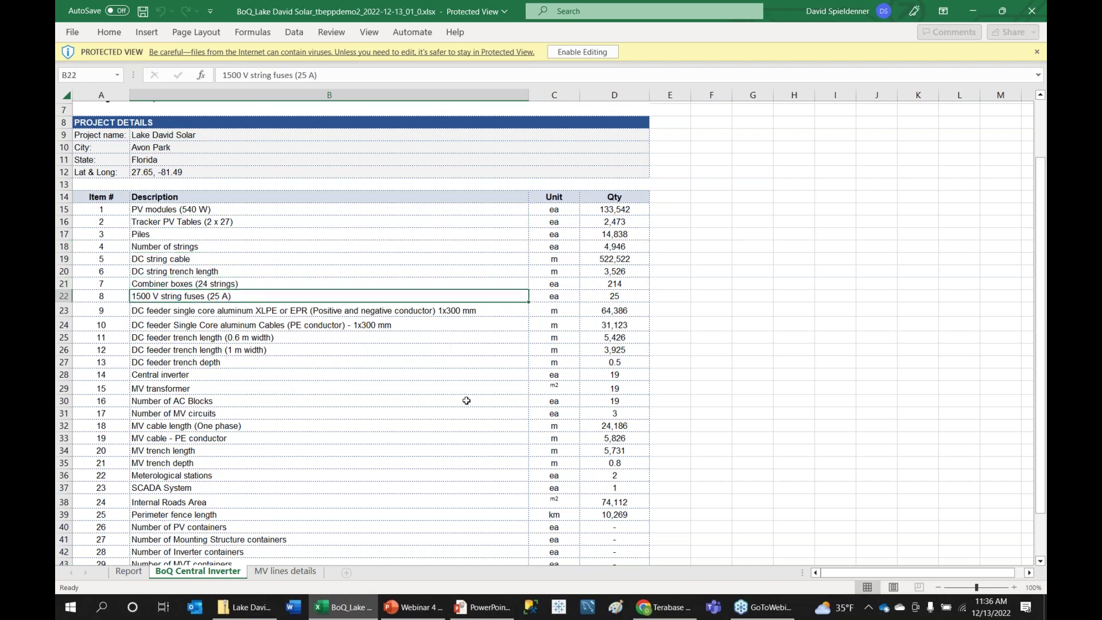
left_click(328, 502)
left_click(339, 516)
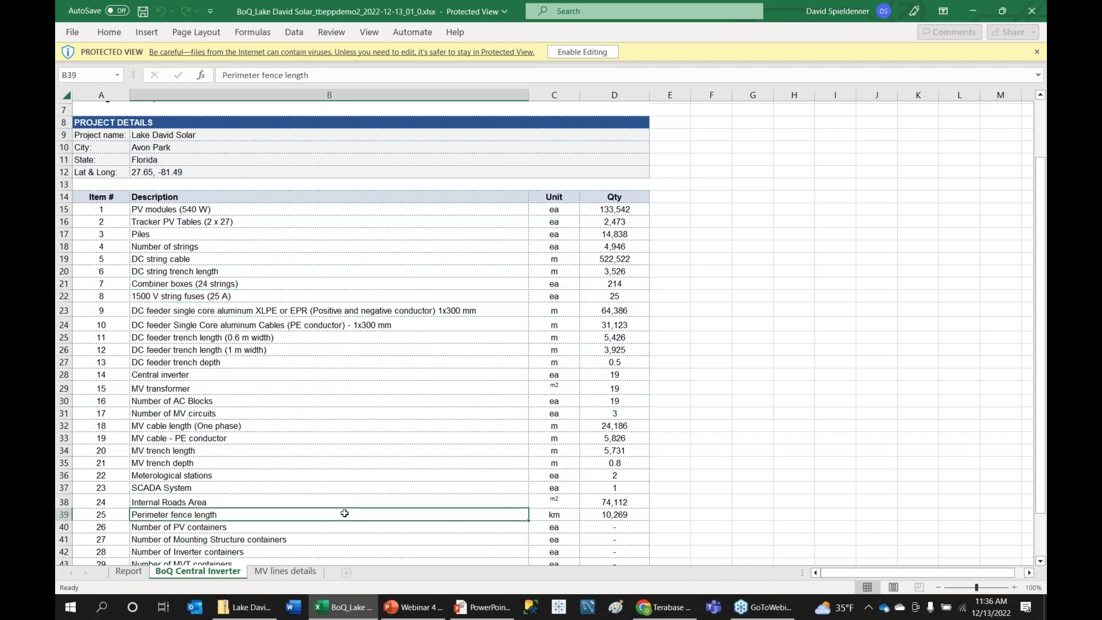
left_click(301, 486)
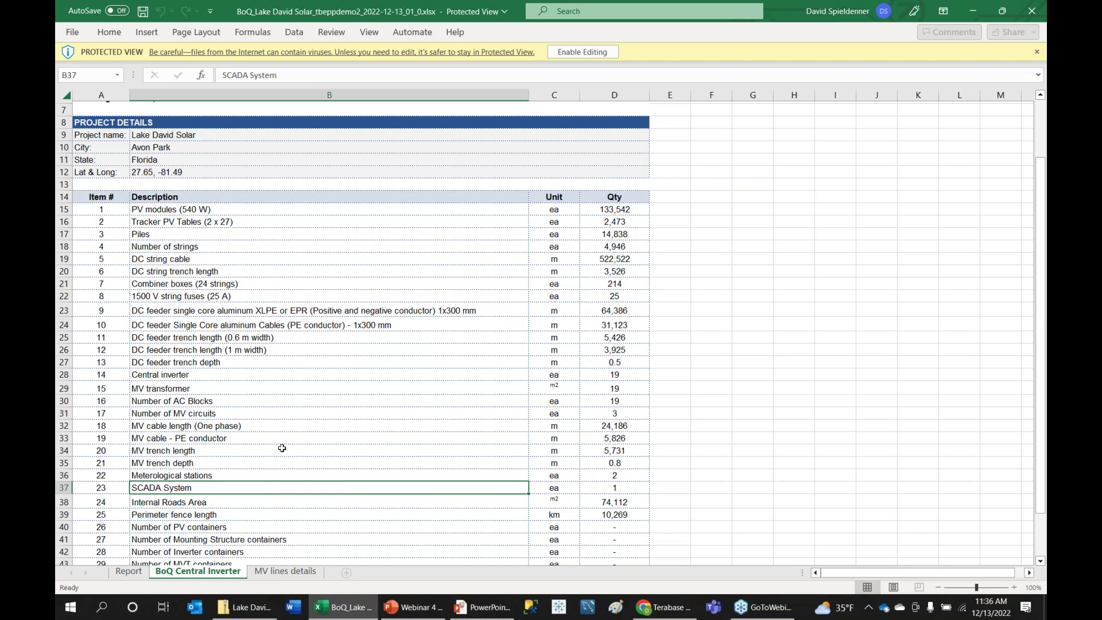
On the MV lines details sheet, enable editing and inspect the AC-1 and AC-2 circuits.
left_click(293, 572)
left_click(583, 53)
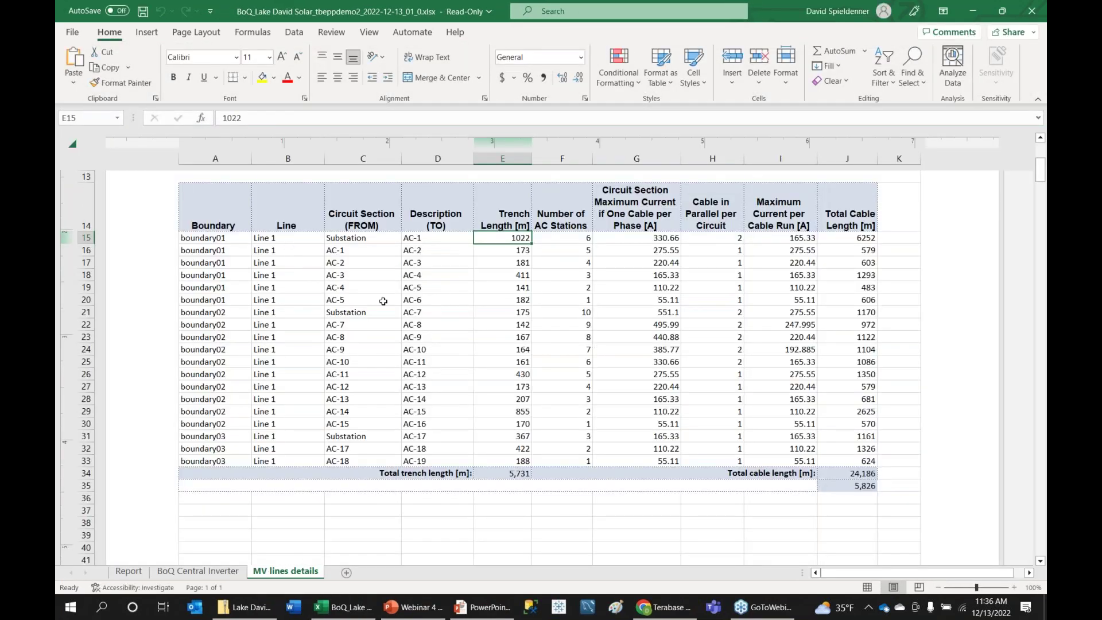
left_click(424, 239)
left_click(346, 253)
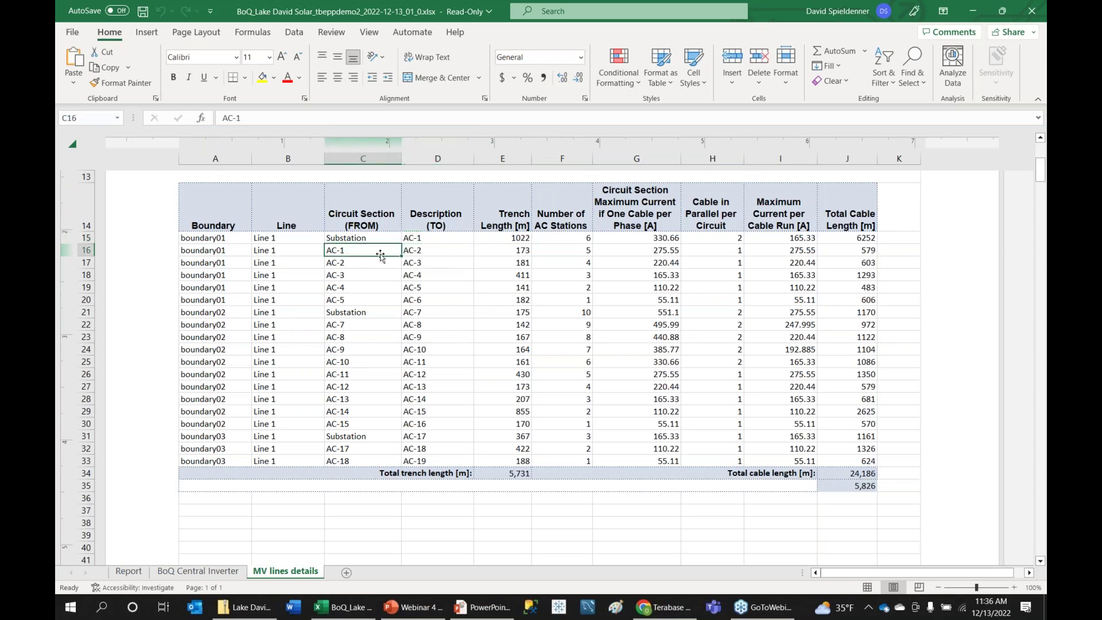
left_click(437, 250)
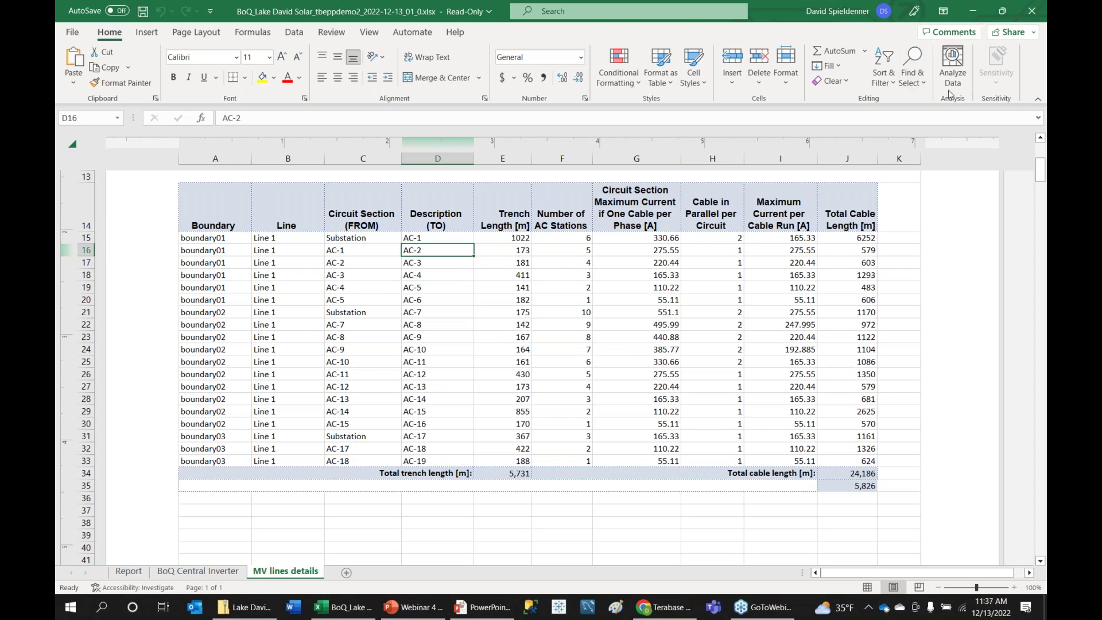
left_click(246, 607)
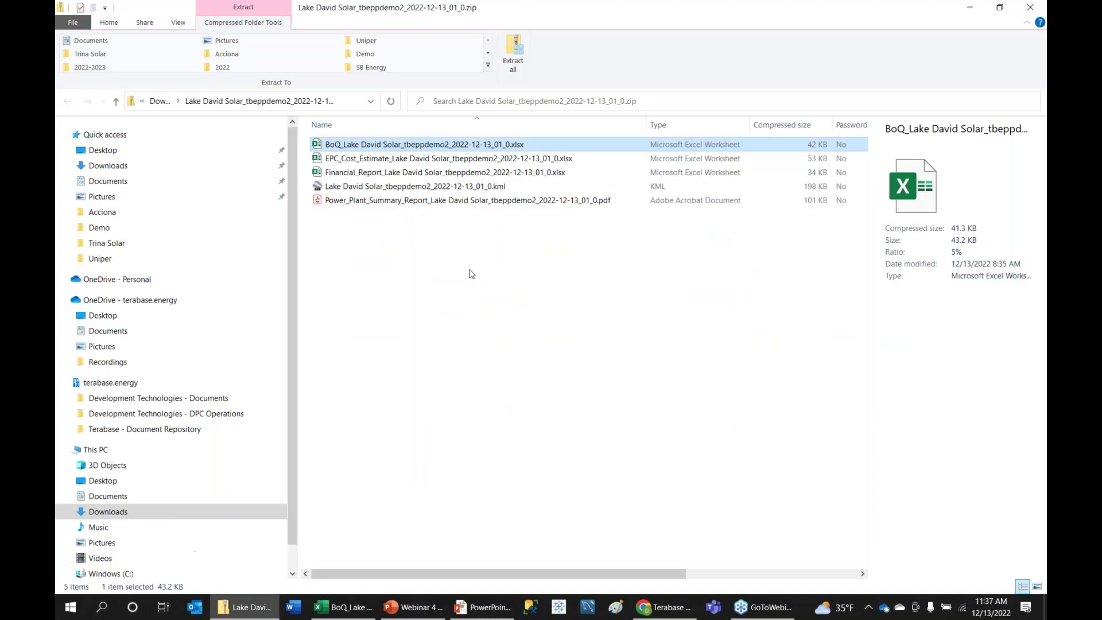
Open the EPC cost estimate workbook and zoom its cost sheet to 90%.
left_click(427, 160)
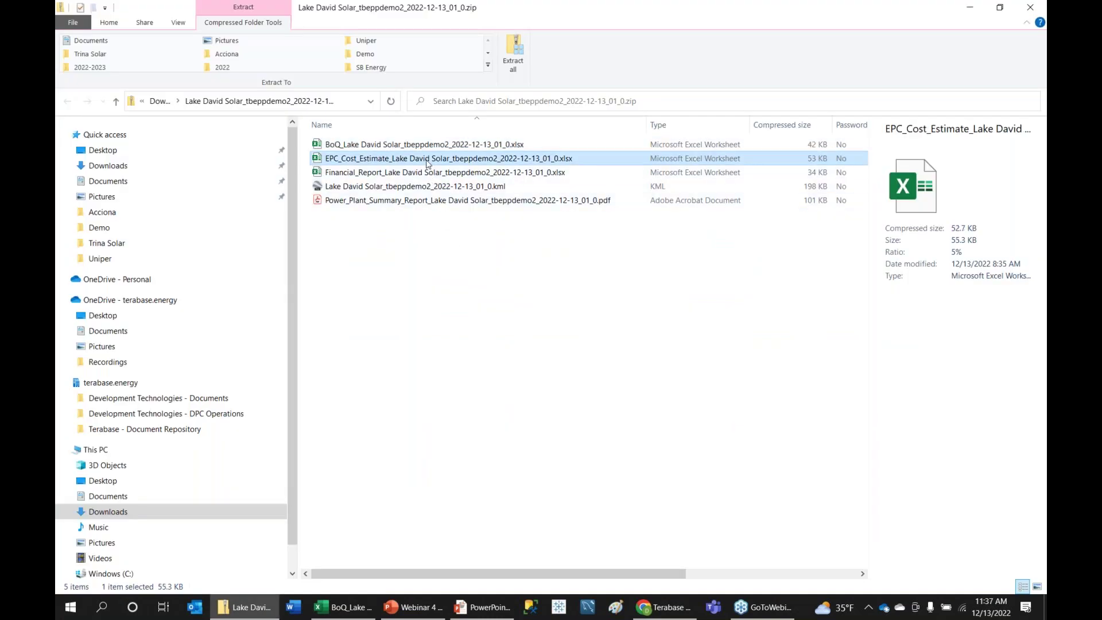
double_click(428, 163)
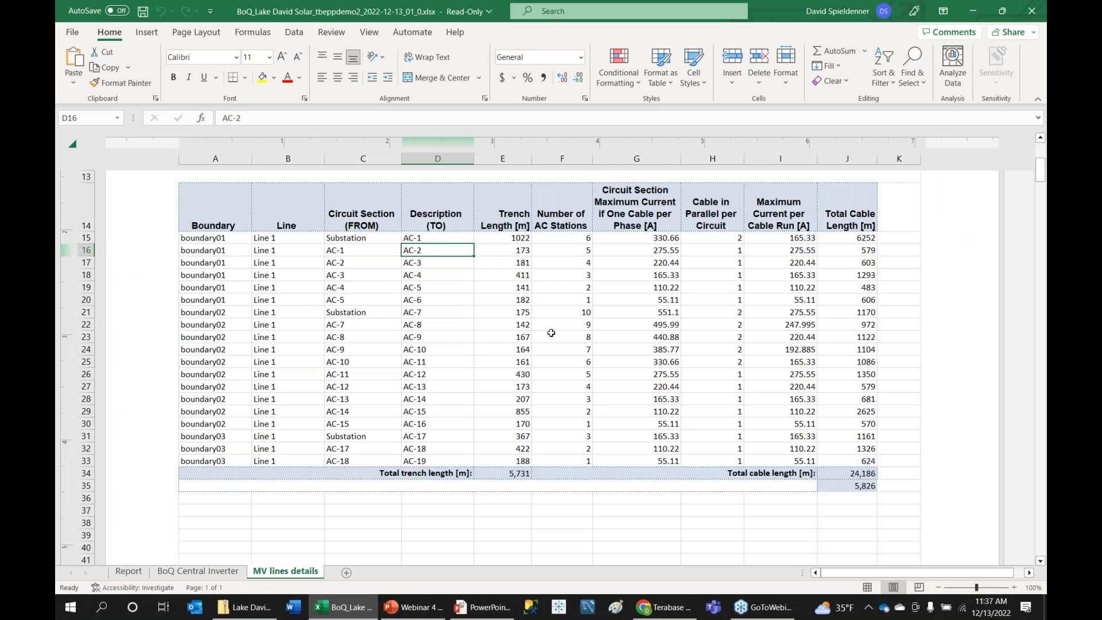
left_click(551, 332)
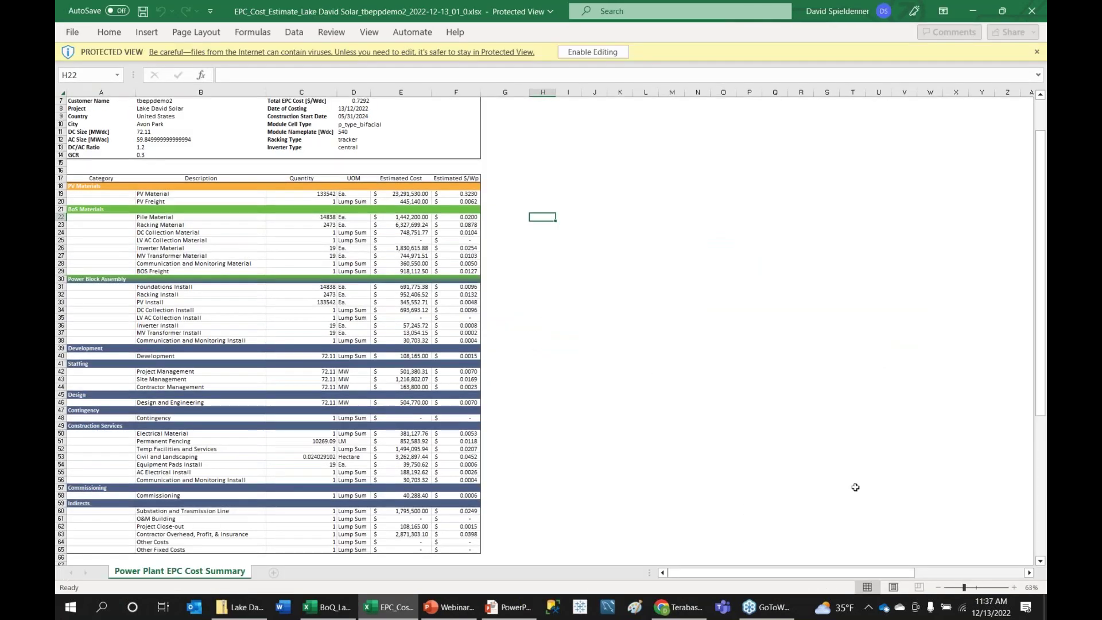
left_click(1014, 587)
left_click(1014, 587)
left_click(1014, 587)
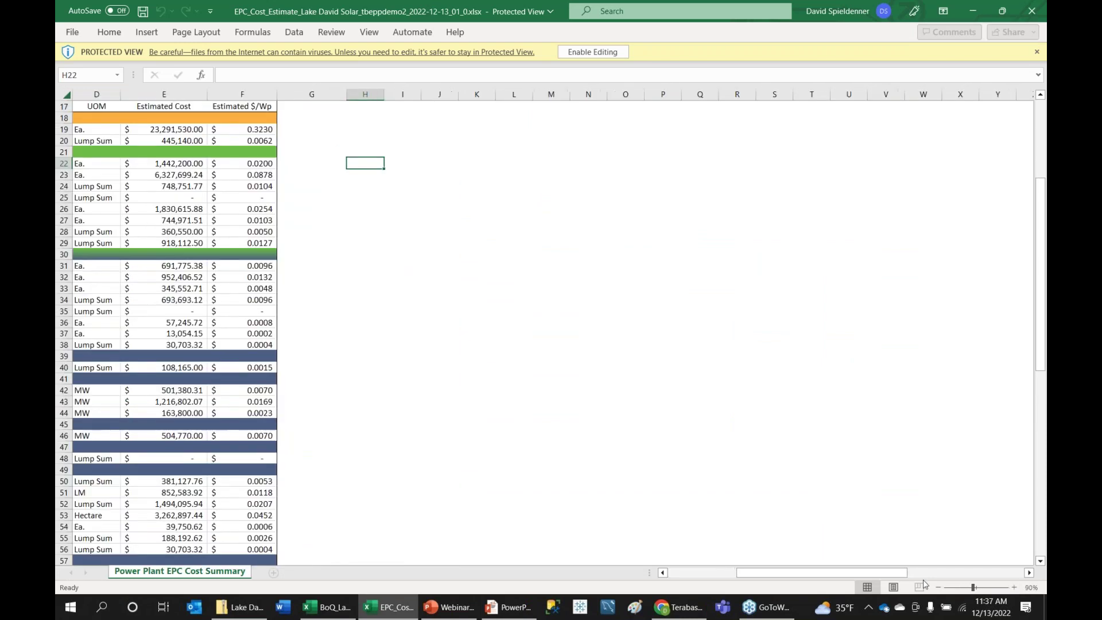
left_click_drag(870, 573, 706, 573)
scroll(450, 314, "up", 4)
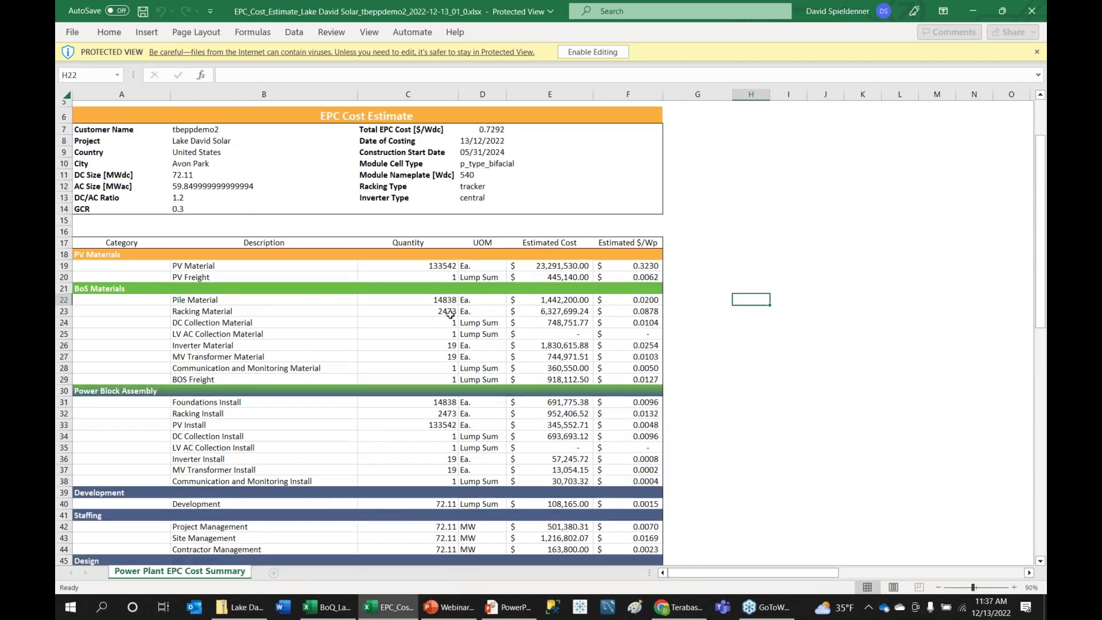
scroll(451, 315, "up", 2)
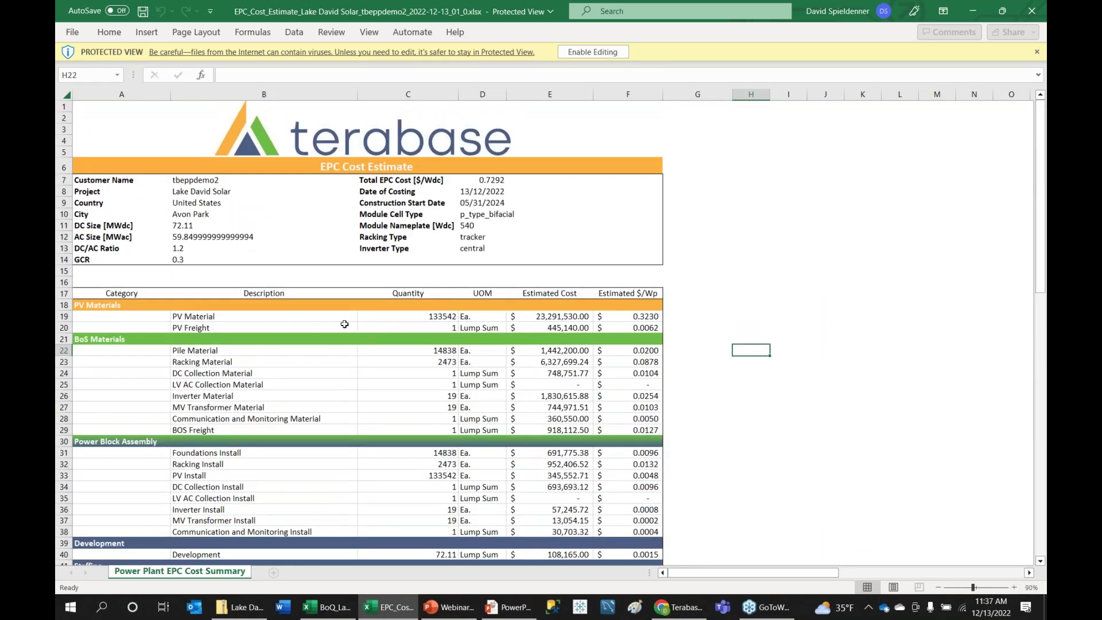
Inspect the PV Material (133542), PV Freight and Pile Material (14838) cost lines.
left_click(386, 320)
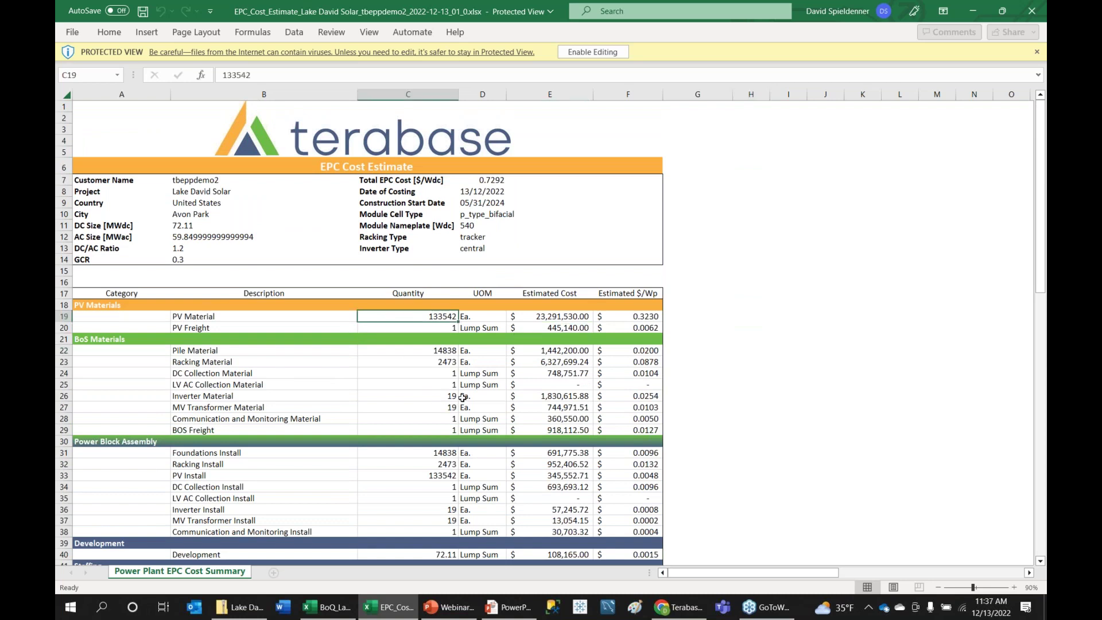
left_click(629, 319)
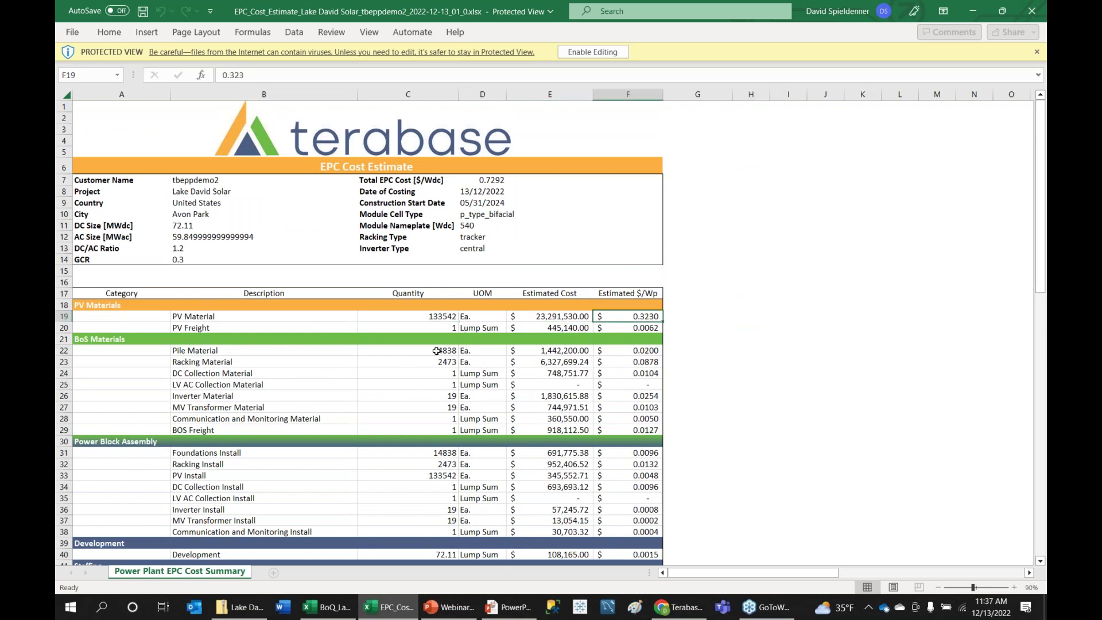
left_click(535, 319)
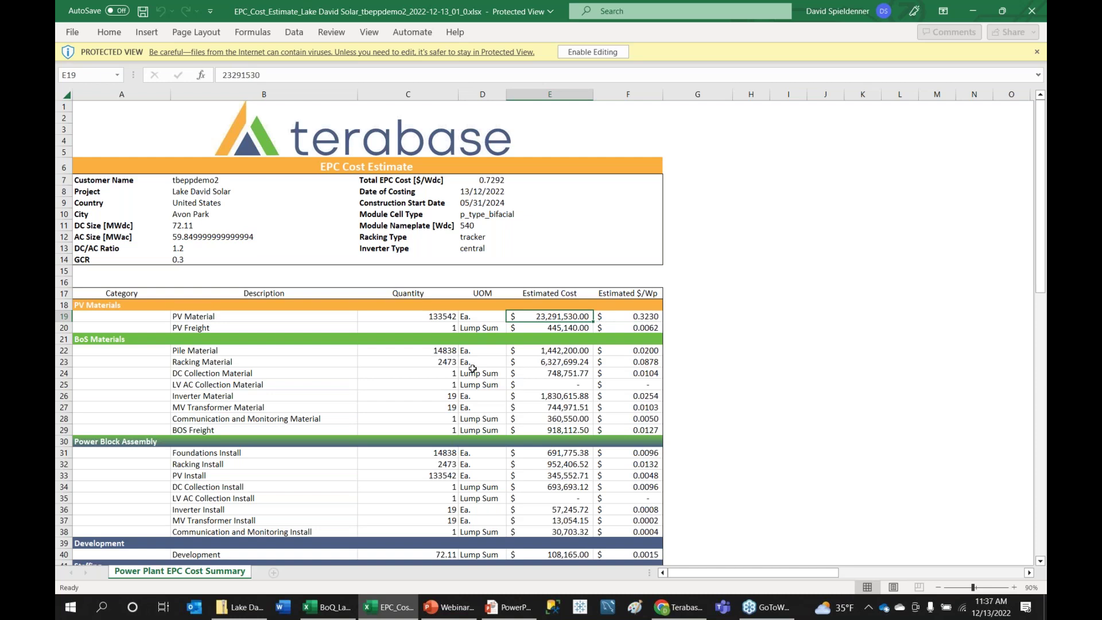
left_click(412, 328)
left_click(399, 351)
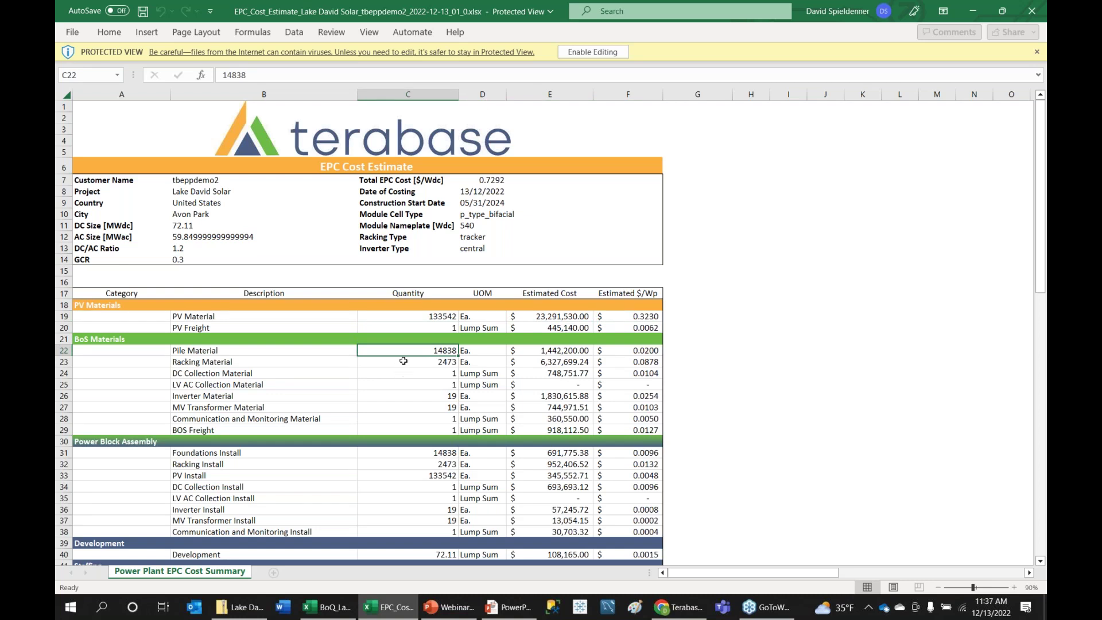
Scroll the EPC Cost Summary to the 0.7292 $/Wdc total, then select the Financial_Report file.
scroll(272, 471, "down", 1)
scroll(272, 470, "down", 5)
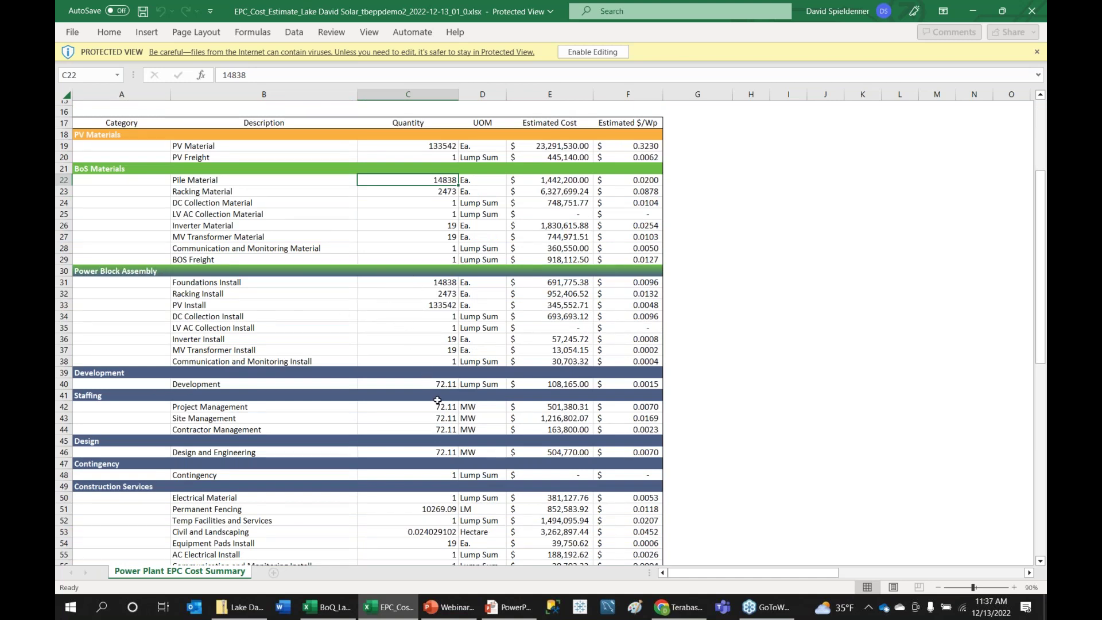
scroll(401, 436, "down", 3)
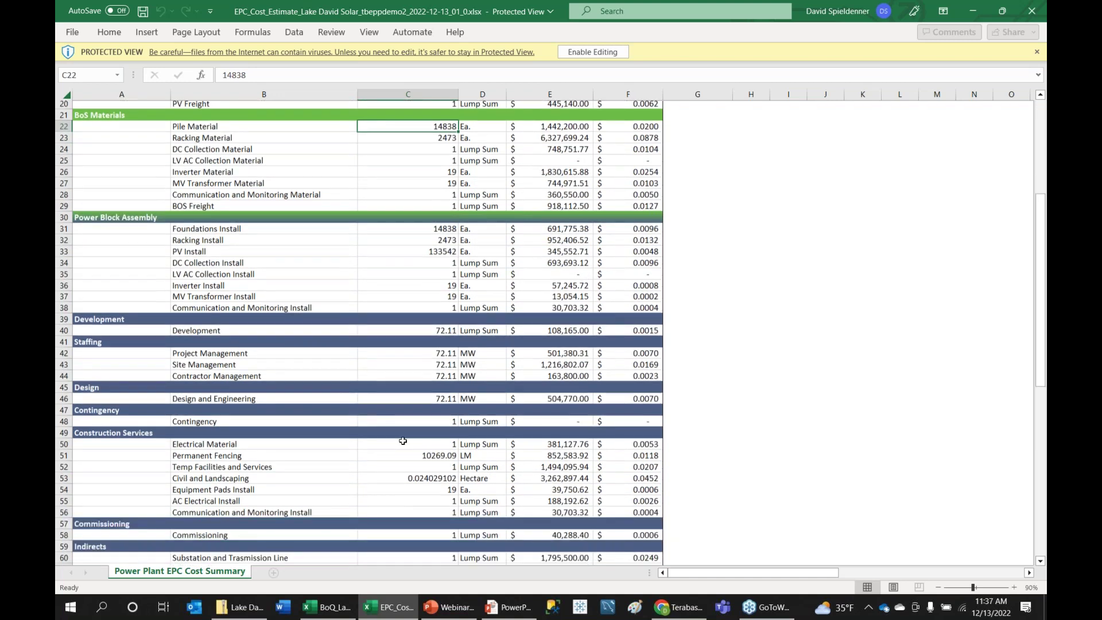
scroll(464, 453, "down", 1)
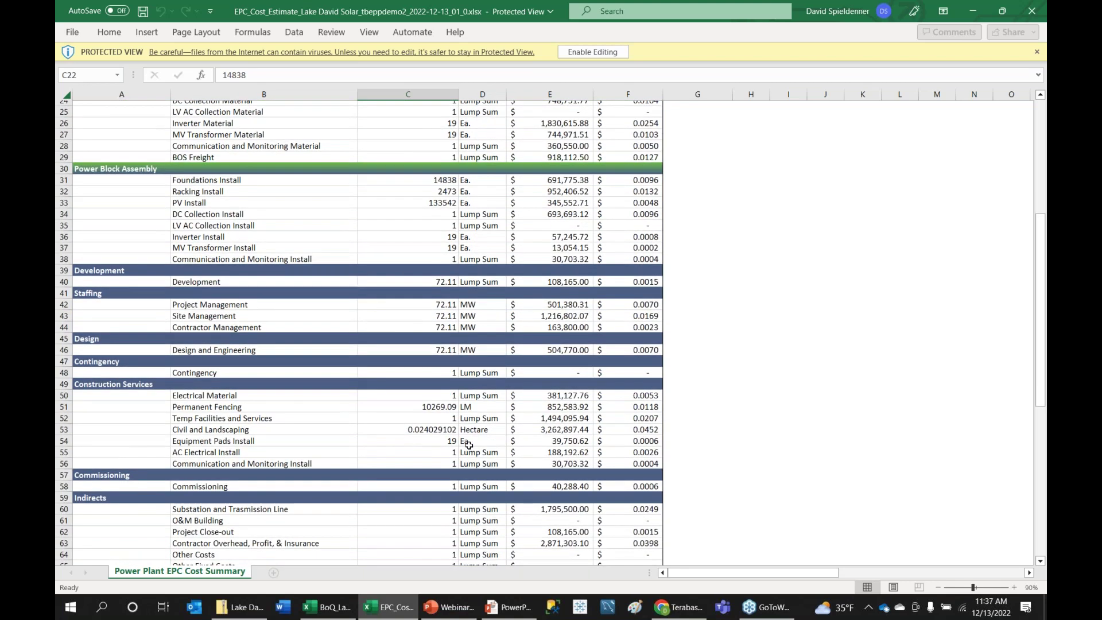
scroll(469, 445, "down", 3)
scroll(469, 444, "up", 10)
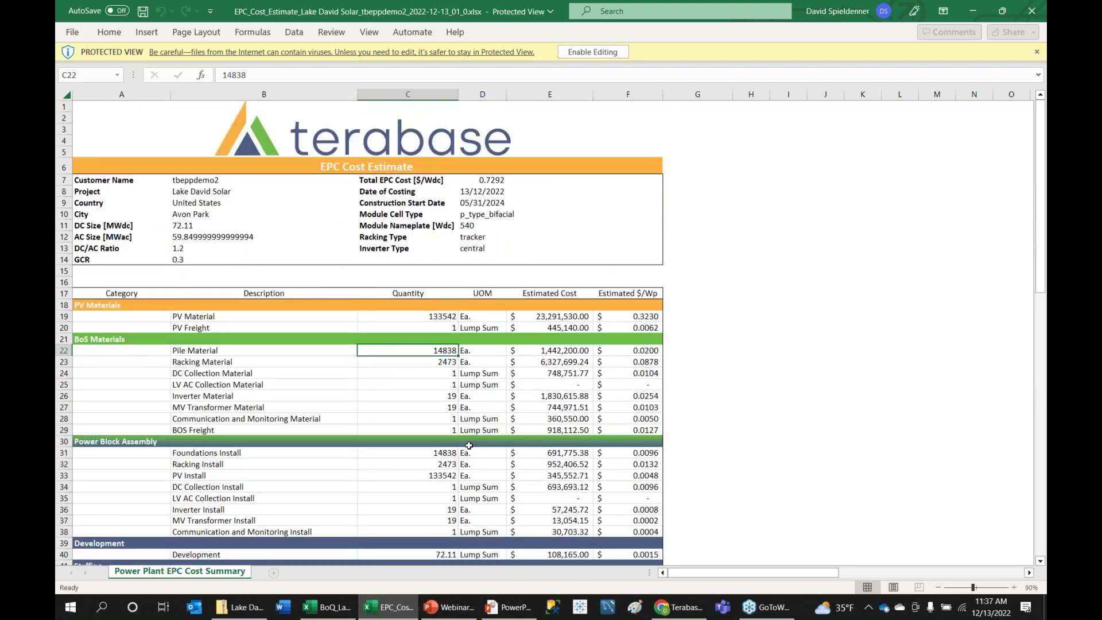
scroll(469, 446, "down", 7)
scroll(433, 336, "down", 4)
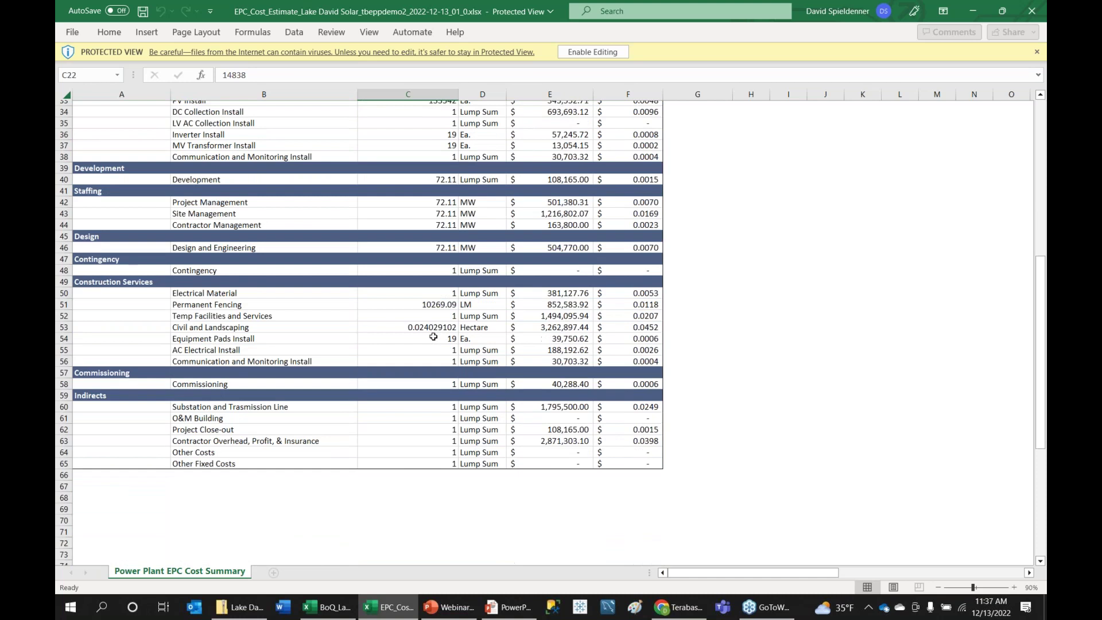
scroll(433, 336, "up", 10)
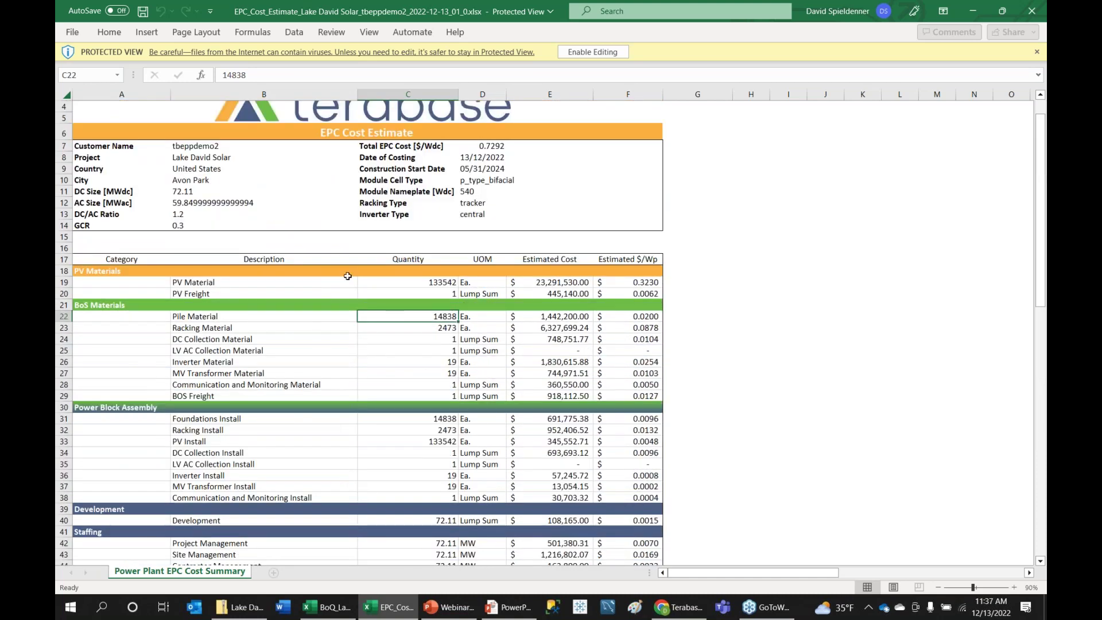
scroll(399, 341, "down", 1)
scroll(399, 341, "down", 5)
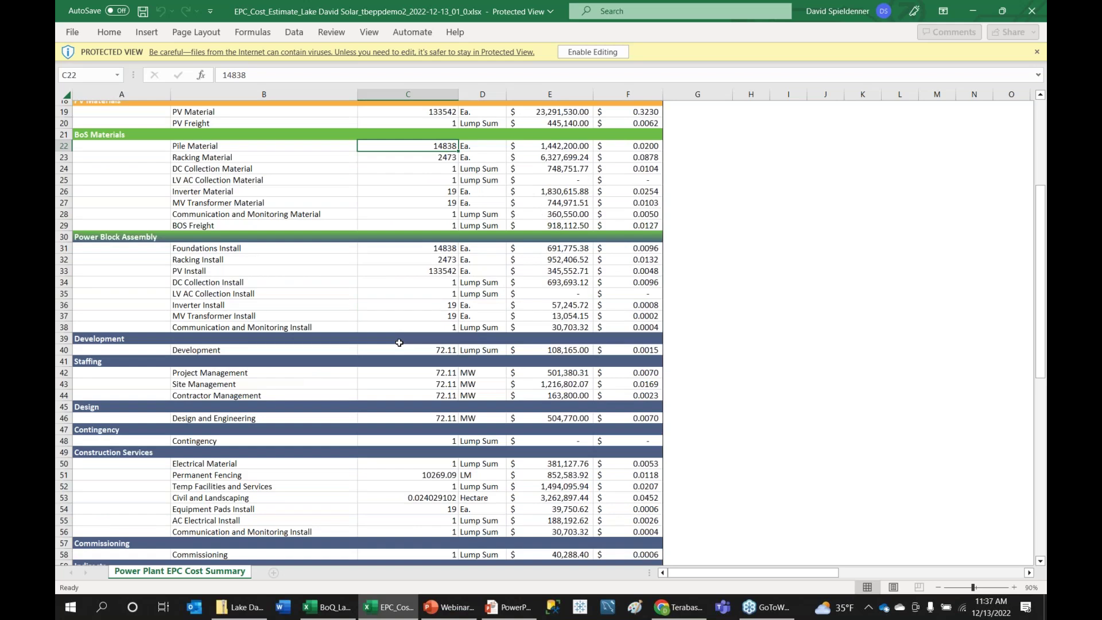
scroll(399, 343, "down", 3)
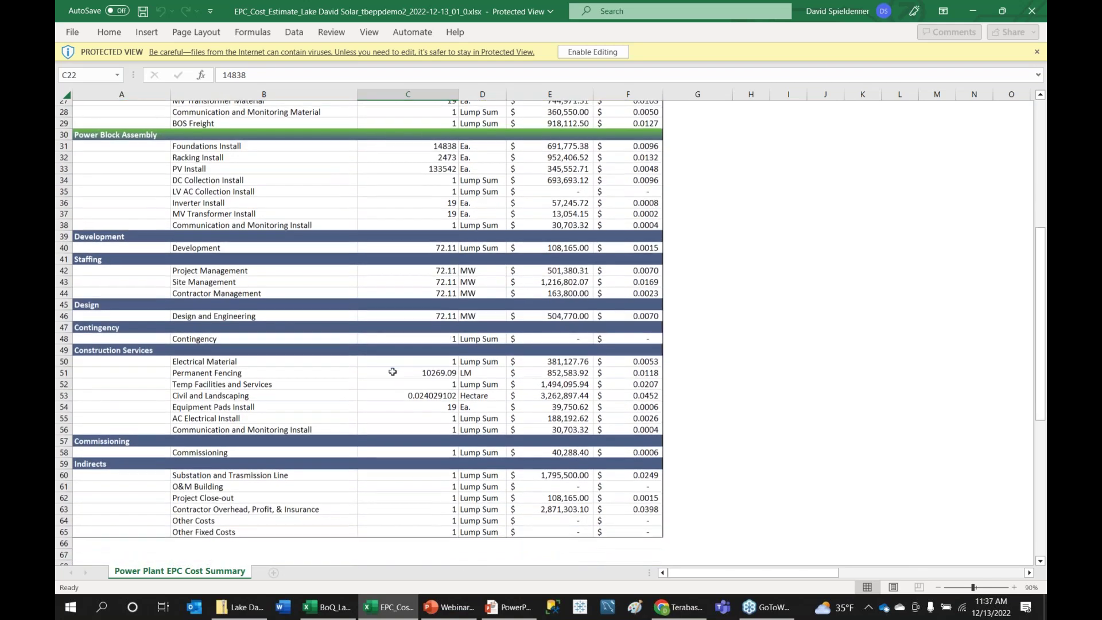
scroll(400, 426, "up", 9)
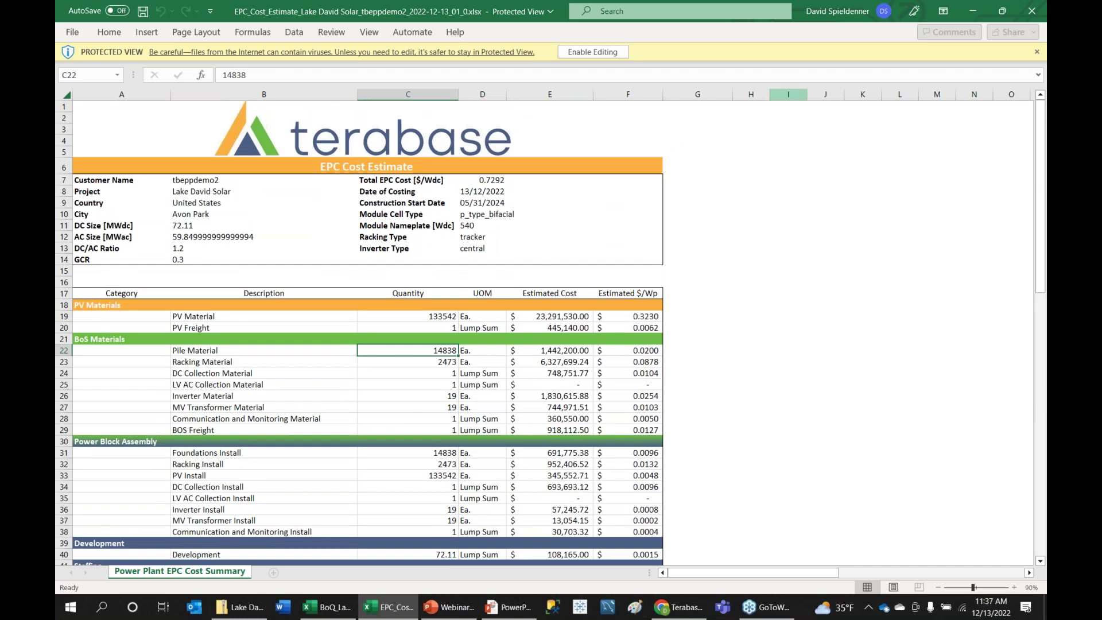
left_click(238, 607)
left_click(386, 173)
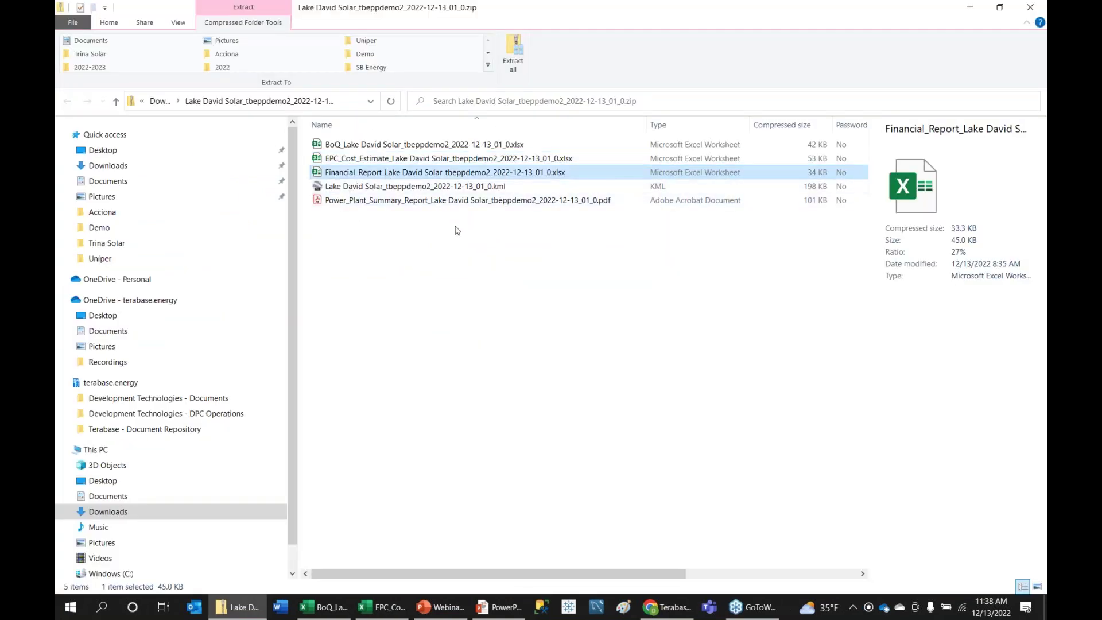
Open the financial report and scroll through its Summary sheet inputs.
key("alt+Tab")
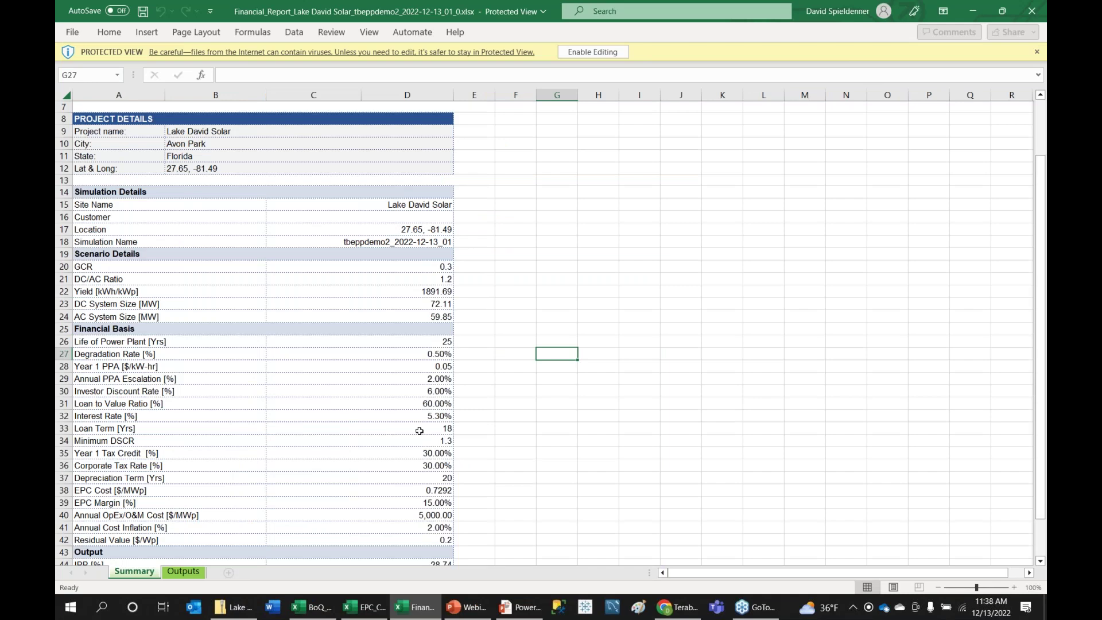
scroll(336, 316, "down", 2)
scroll(337, 312, "up", 4)
scroll(348, 271, "down", 4)
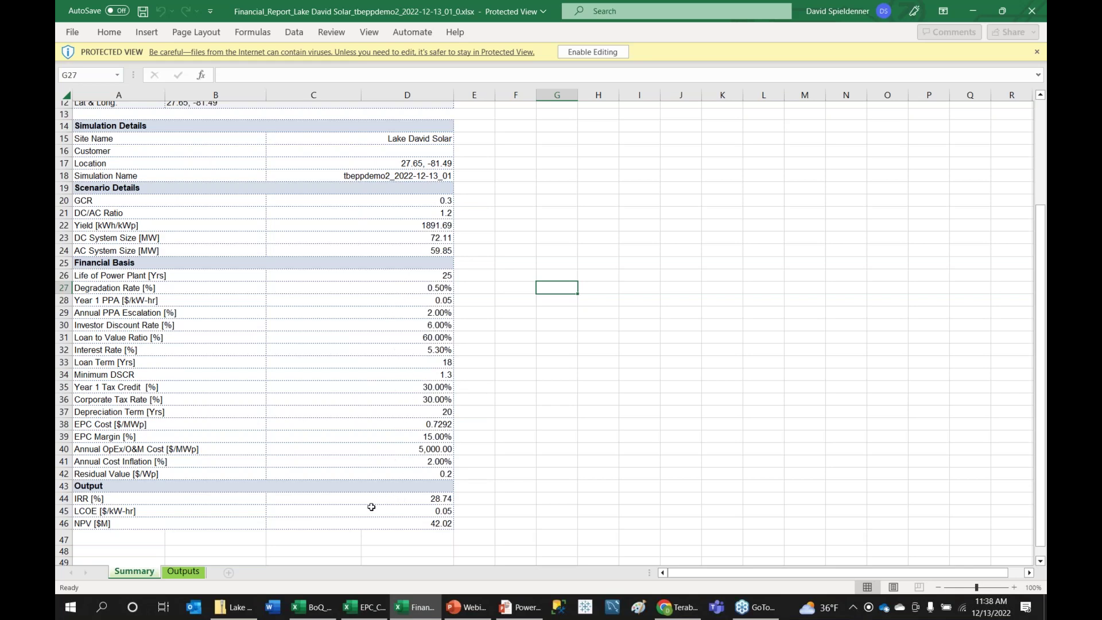
View the Outputs cash-flow table zoomed out to 80%, scrolling across the years.
left_click(185, 572)
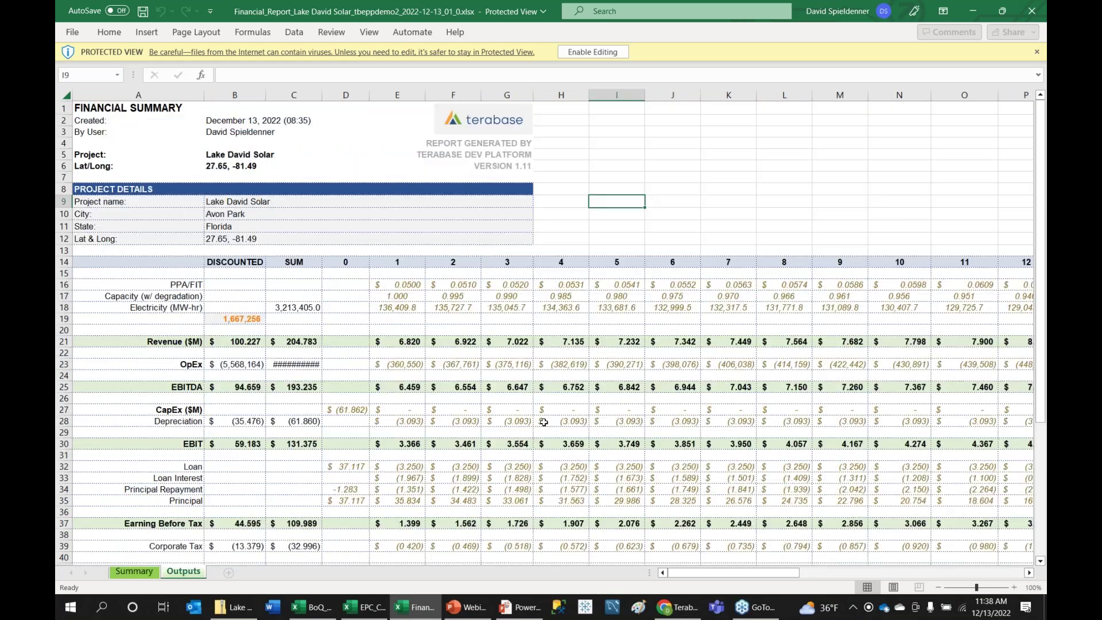
left_click(939, 588)
left_click(939, 588)
left_click_drag(792, 575, 759, 562)
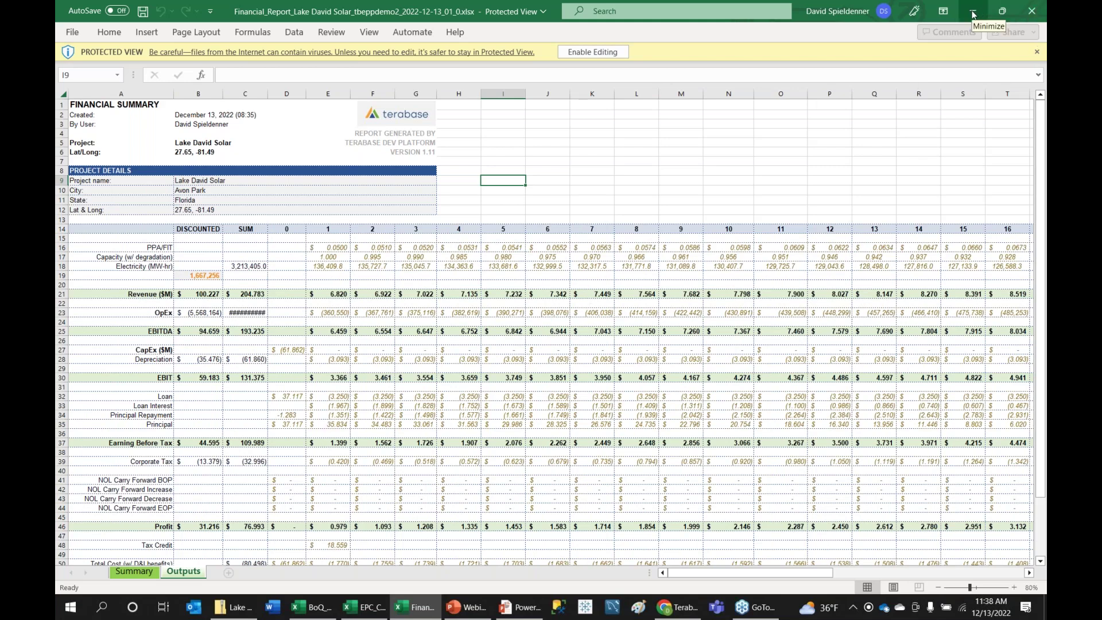
left_click(677, 606)
Open the C1_tbeppdemo2 simulation results, sorted by sLCOE with the lowest (0.0469) first.
left_click(200, 248)
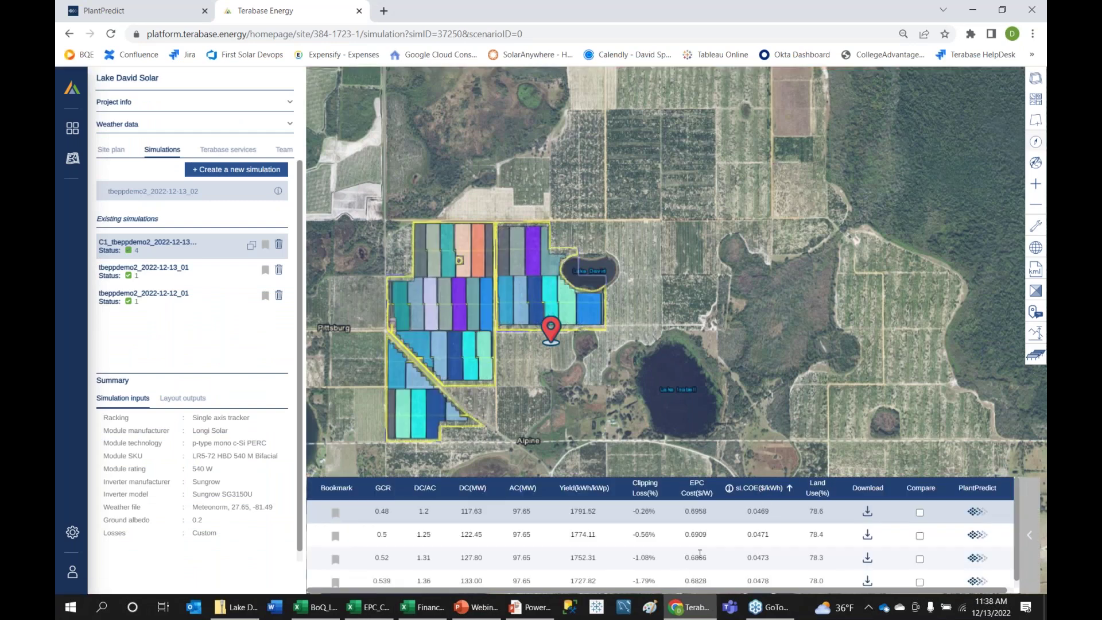
left_click(760, 489)
left_click(760, 489)
Mark the top three scenarios, GCR 0.48, 0.5 and 0.52, for comparison.
left_click(920, 512)
left_click(920, 535)
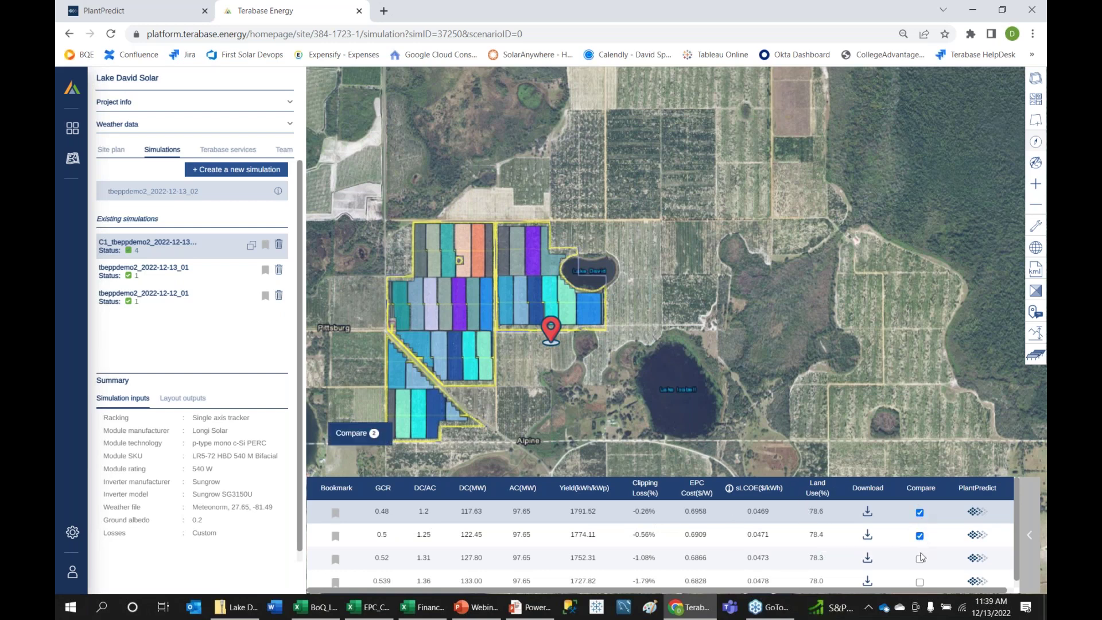
left_click(920, 559)
Compare the three scenarios, reviewing the Scenario comparison table's analysis and BoQ outputs, then close it.
left_click(356, 433)
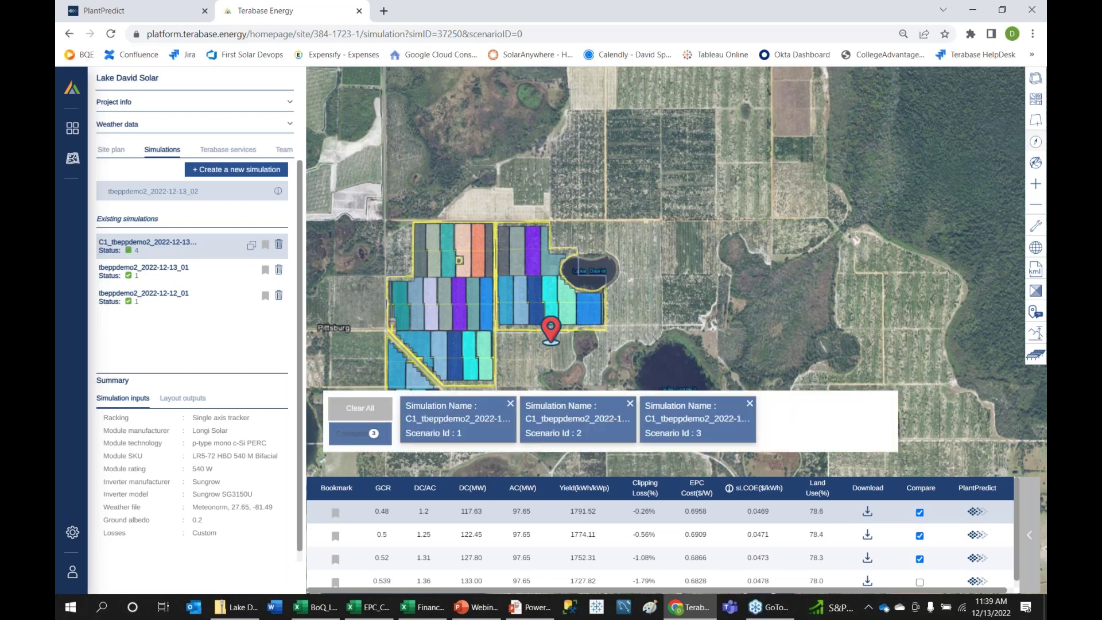
left_click(357, 433)
scroll(612, 265, "down", 5)
scroll(604, 320, "down", 3)
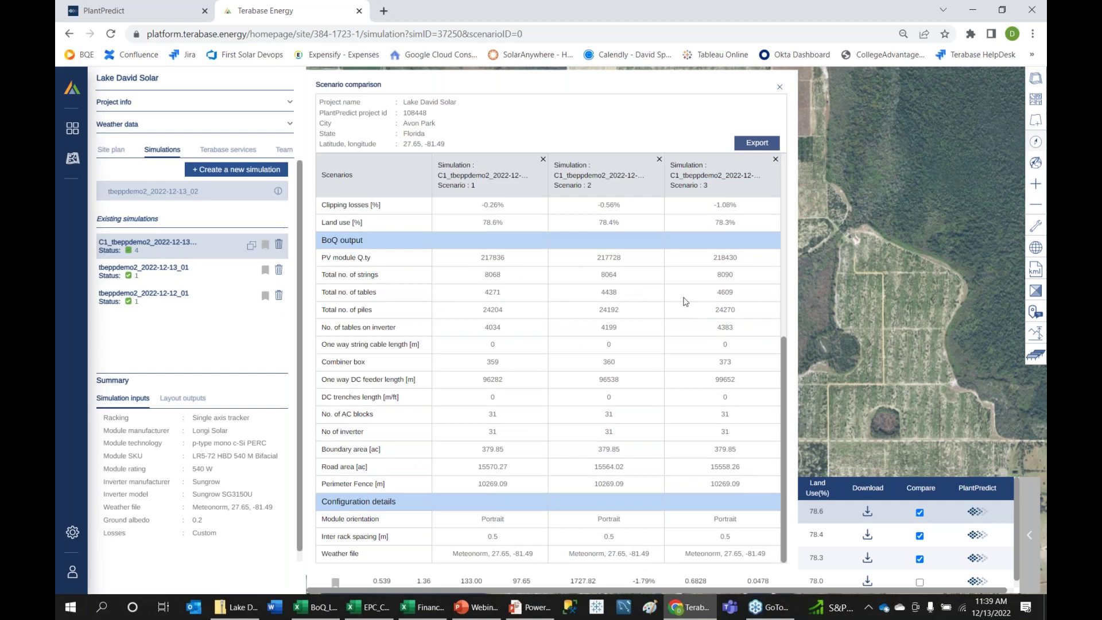
scroll(494, 321, "up", 3)
scroll(494, 322, "up", 2)
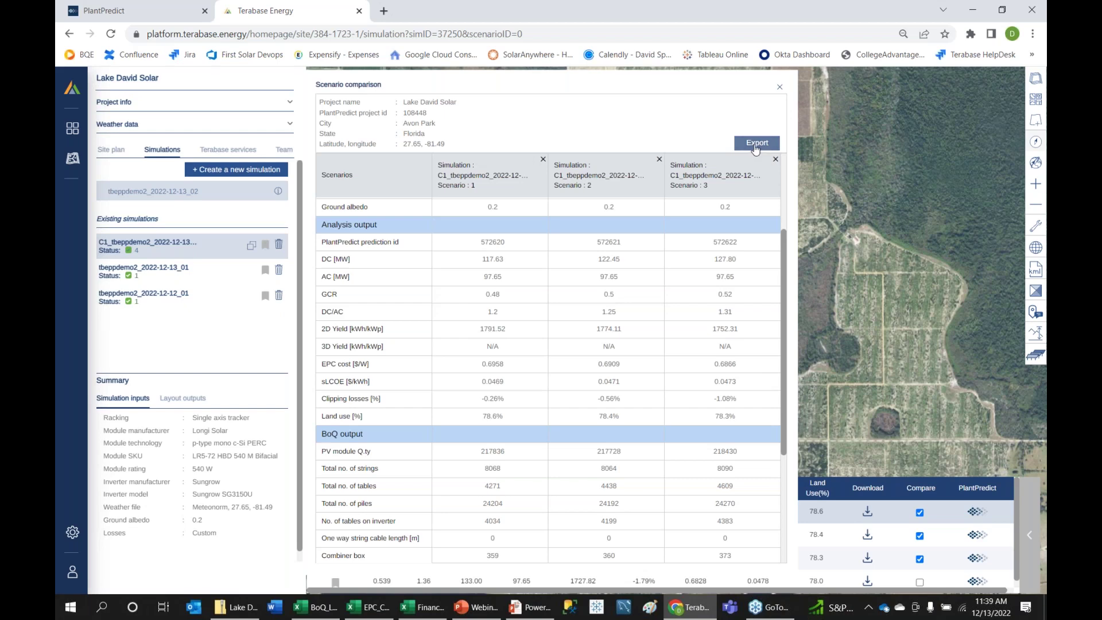
left_click(780, 88)
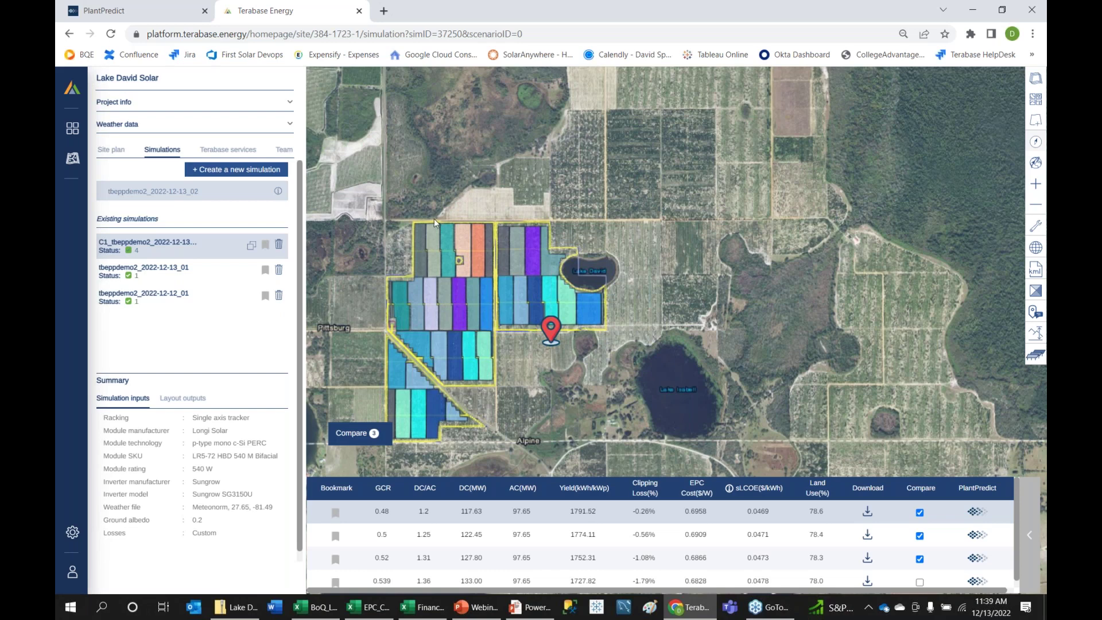
Load plantpredict.com in a new tab and view the Basic to Enterprise pricing plans.
left_click(159, 21)
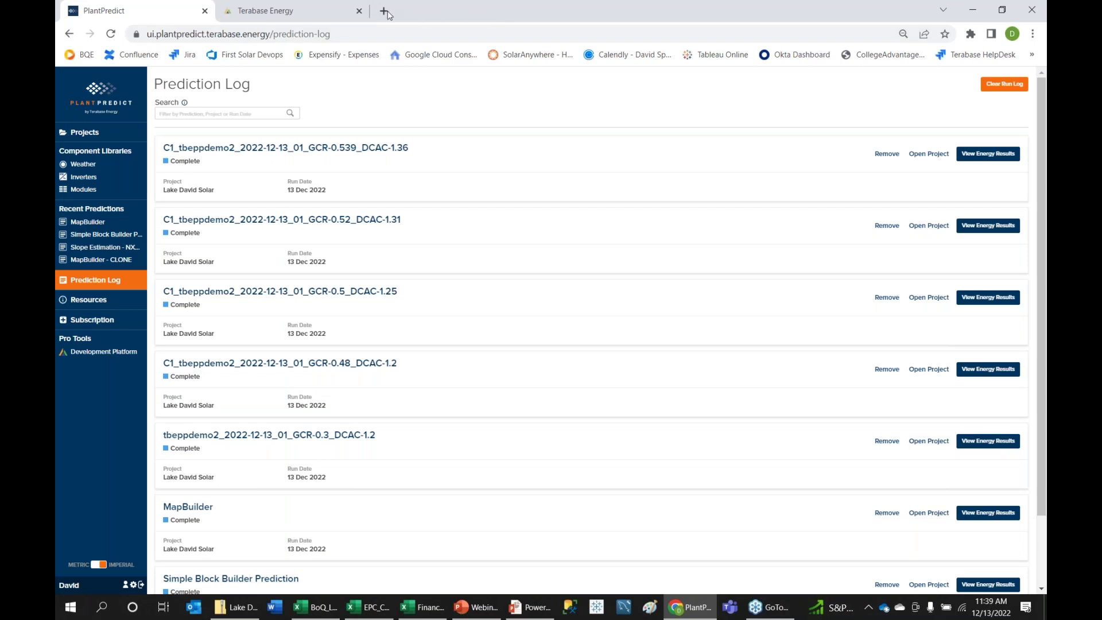
left_click(383, 11)
type("www.p")
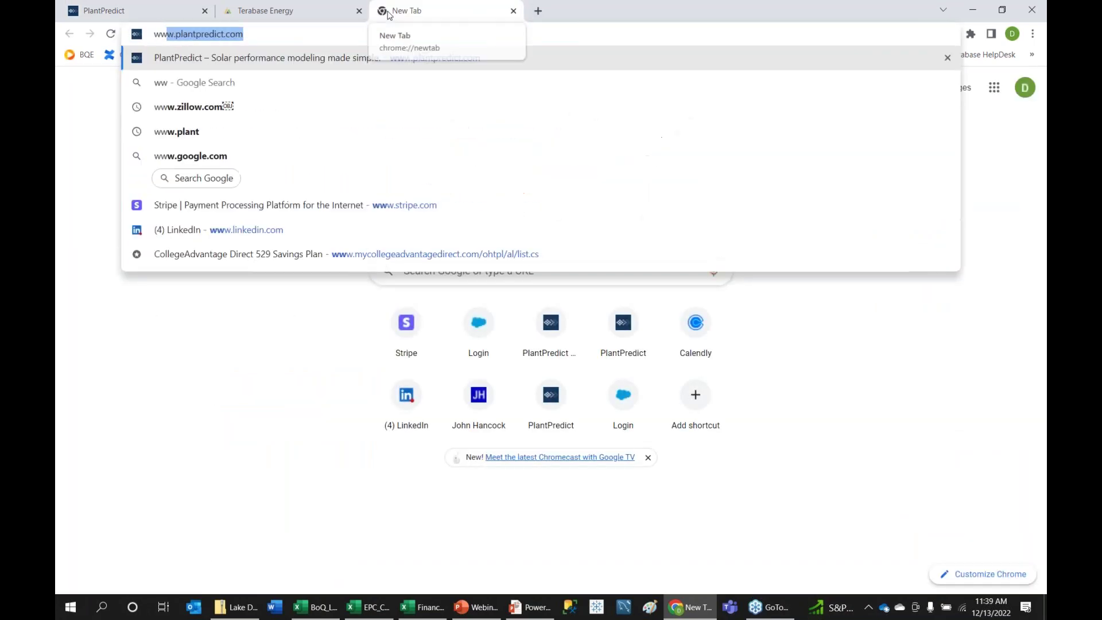
type("lan")
key("Return")
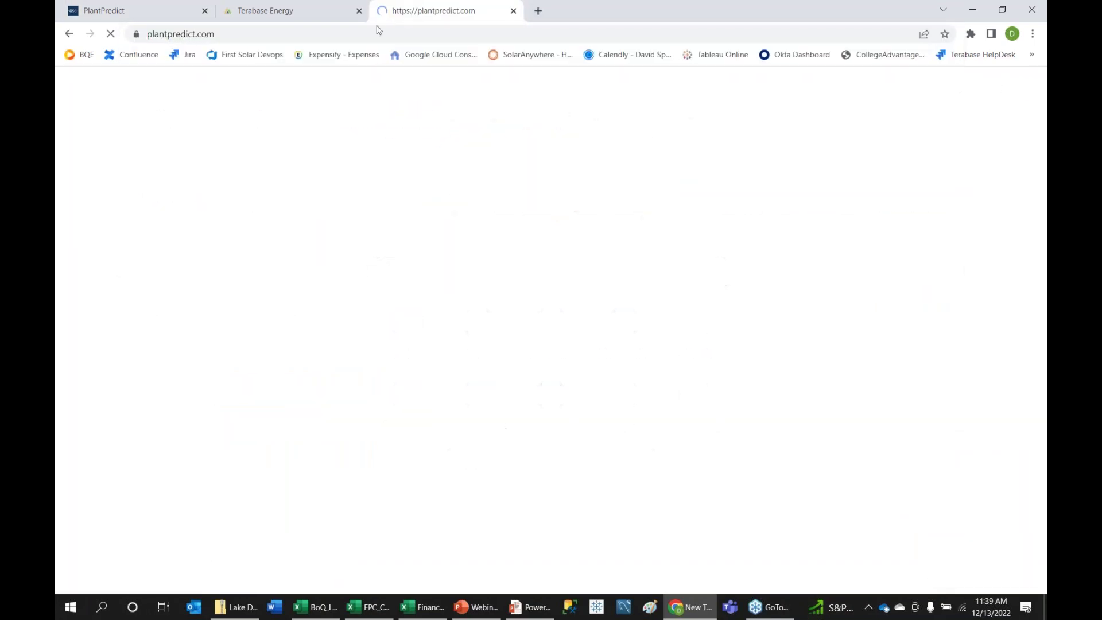
left_click(206, 147)
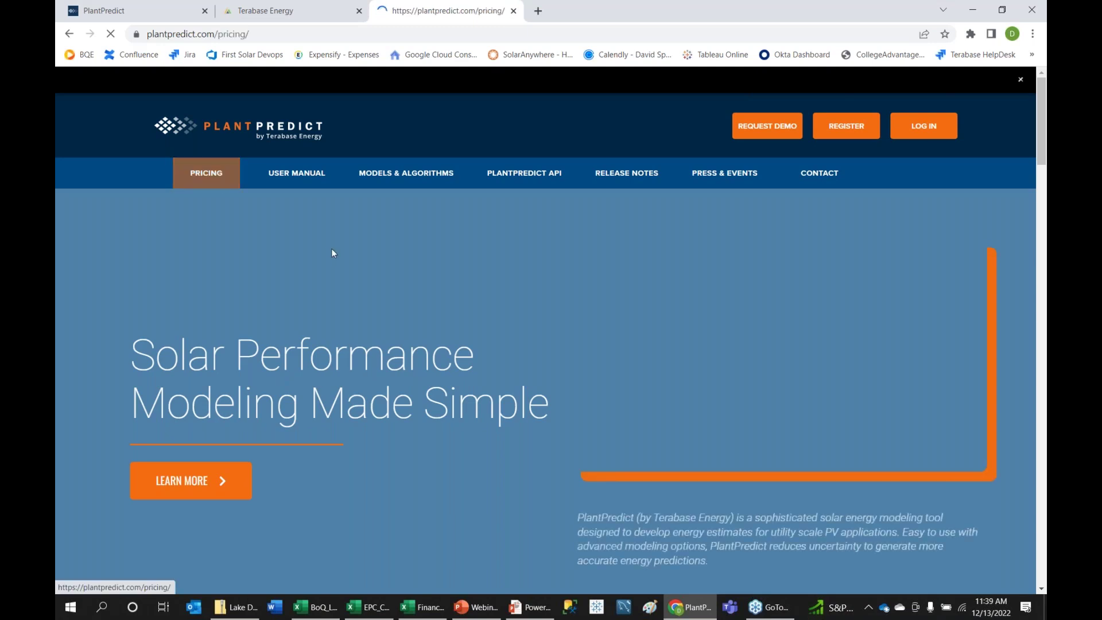
scroll(510, 344, "down", 3)
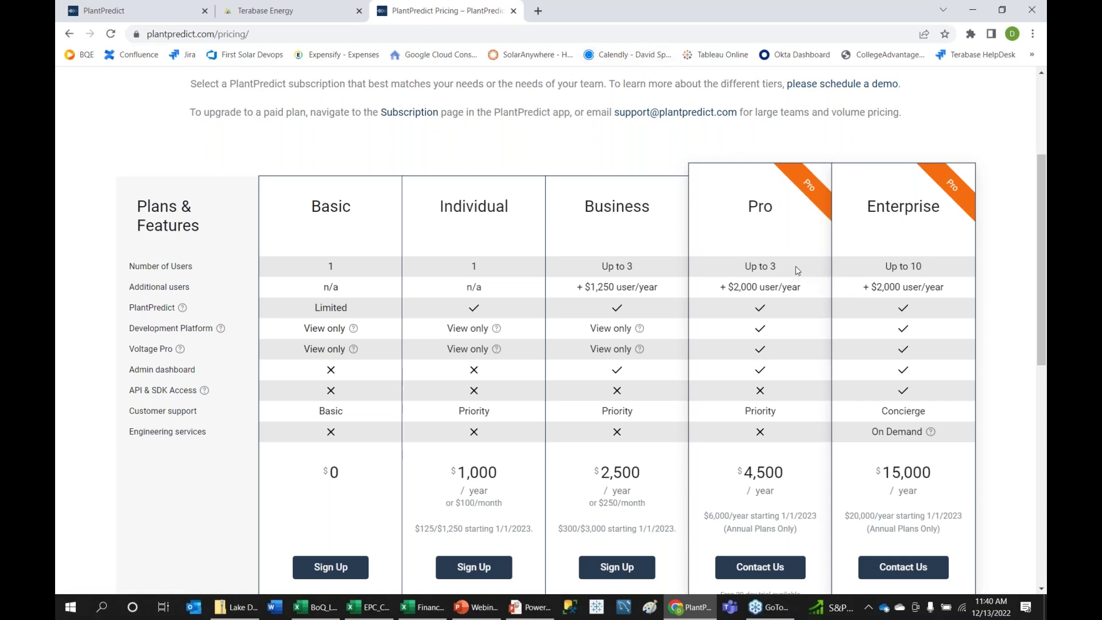
key("alt+Tab")
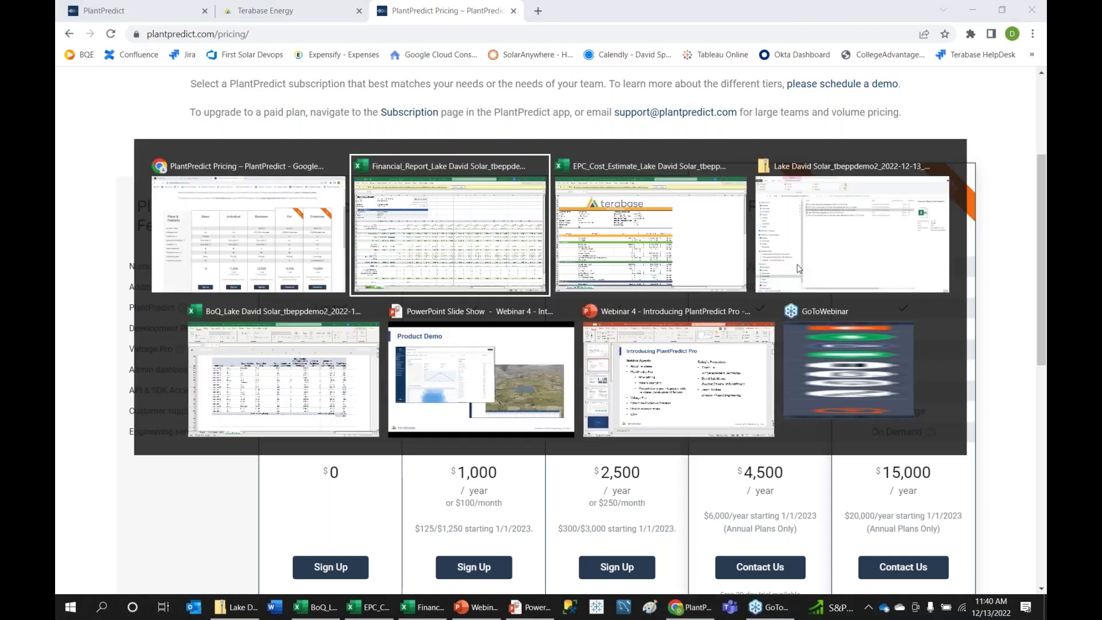
Return to the webinar slide show and advance from Product Demo to Poll #2.
key("alt+Tab")
key("alt+Tab")
key("alt+Tab")
key("alt+Tab")
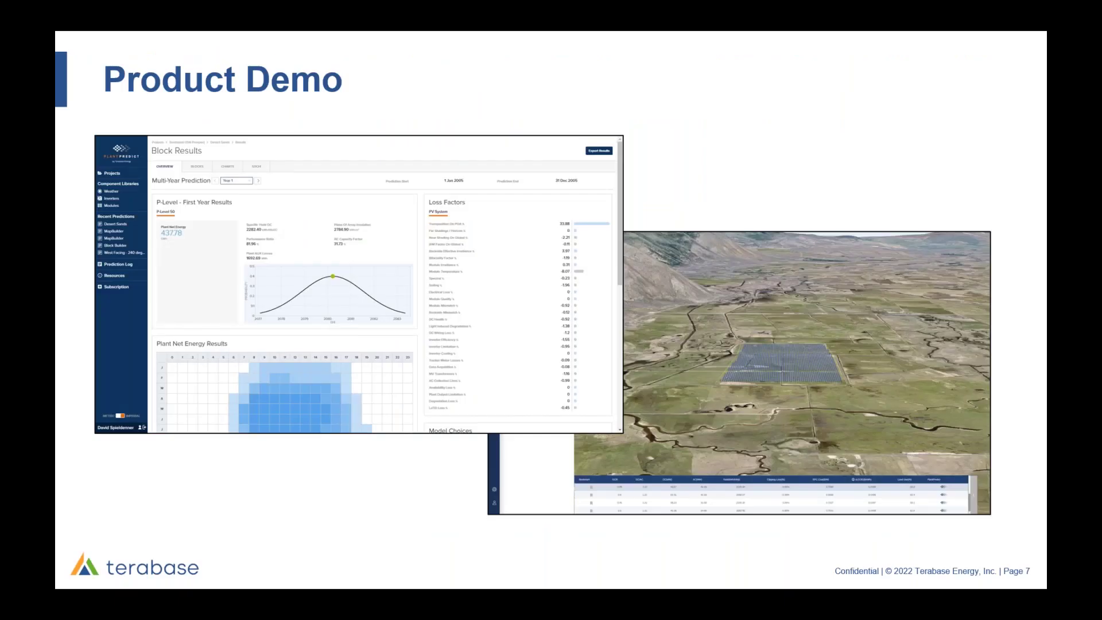
key("Right")
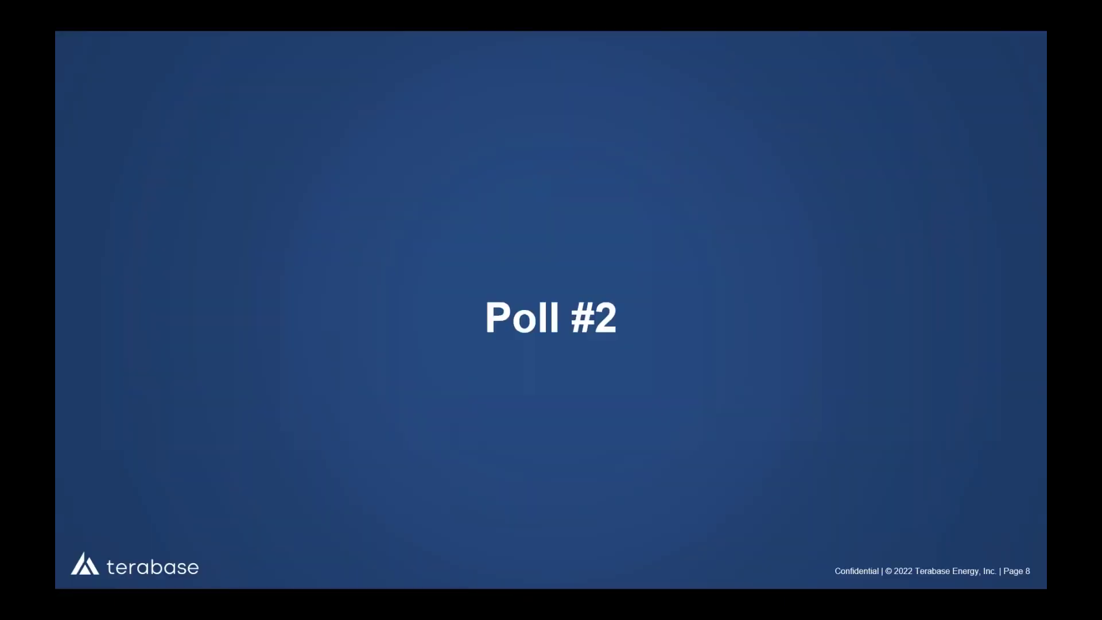